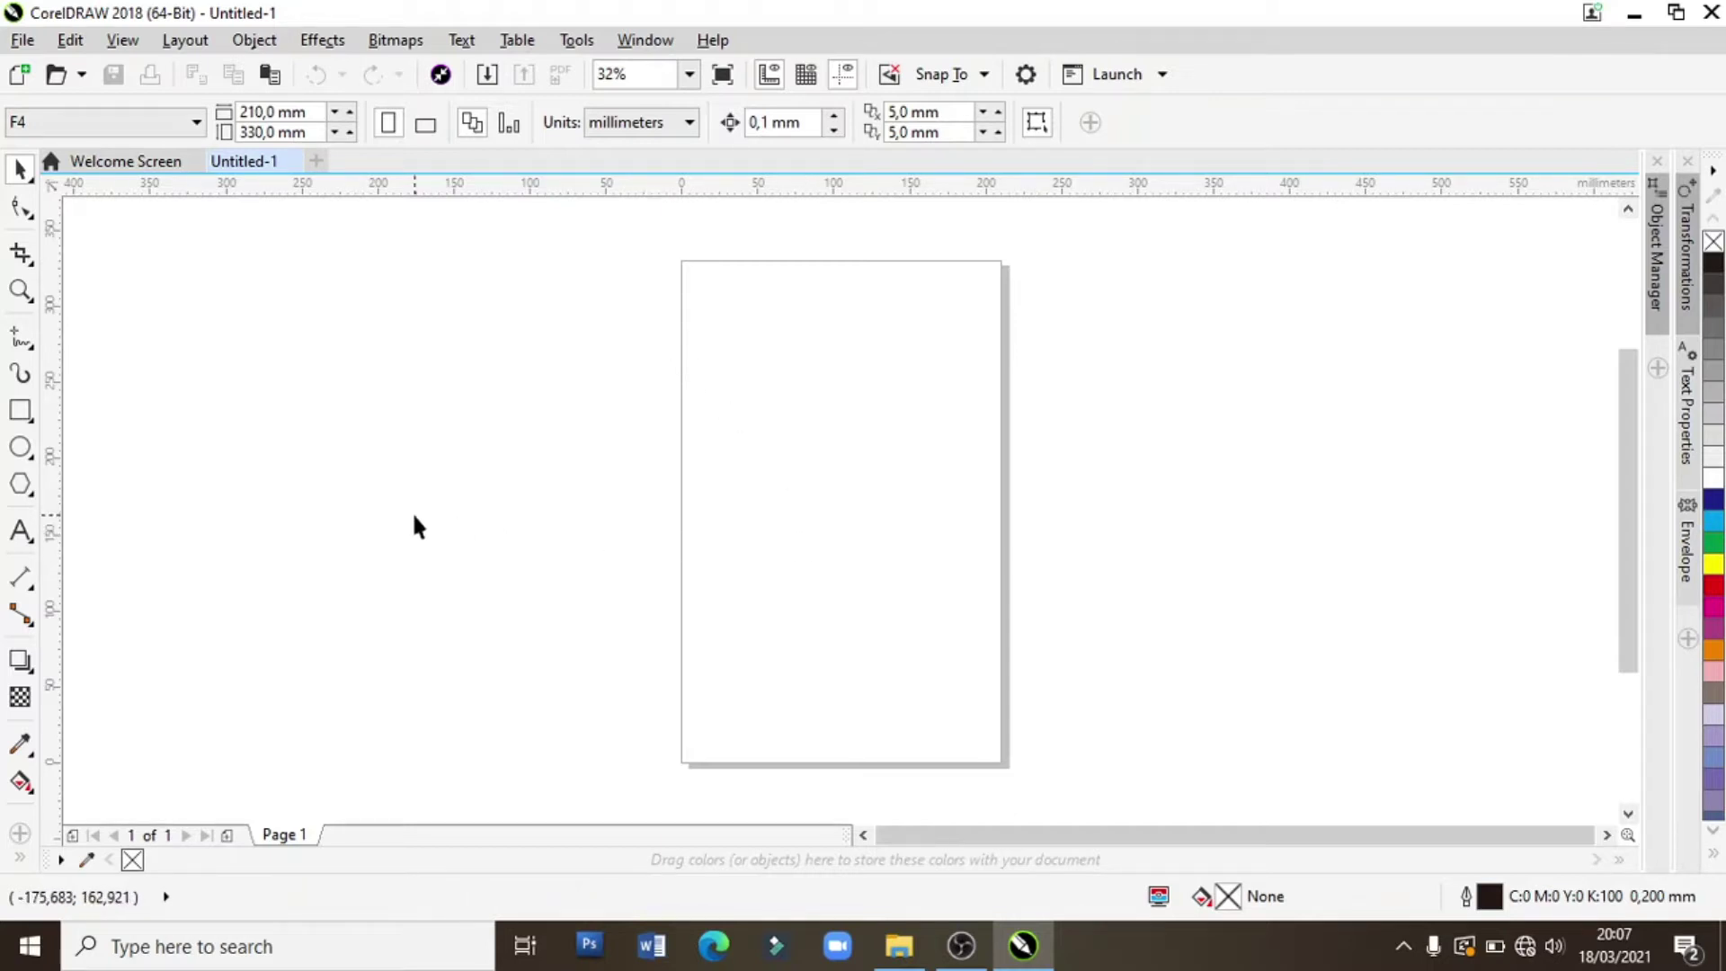
- Drag the DSC_0403 photo of the green-shirted walking figure into the document and reposition it
{"action": "left_click", "coordinate": [898, 944]}
{"action": "mouse_move", "coordinate": [1101, 396]}
{"action": "left_mouse_down"}
{"action": "mouse_move", "coordinate": [1024, 948]}
{"action": "mouse_move", "coordinate": [883, 429]}
{"action": "mouse_move", "coordinate": [872, 484]}
{"action": "mouse_move", "coordinate": [888, 434]}
{"action": "mouse_move", "coordinate": [901, 457]}
{"action": "left_mouse_up"}
{"action": "left_click", "coordinate": [1032, 375]}
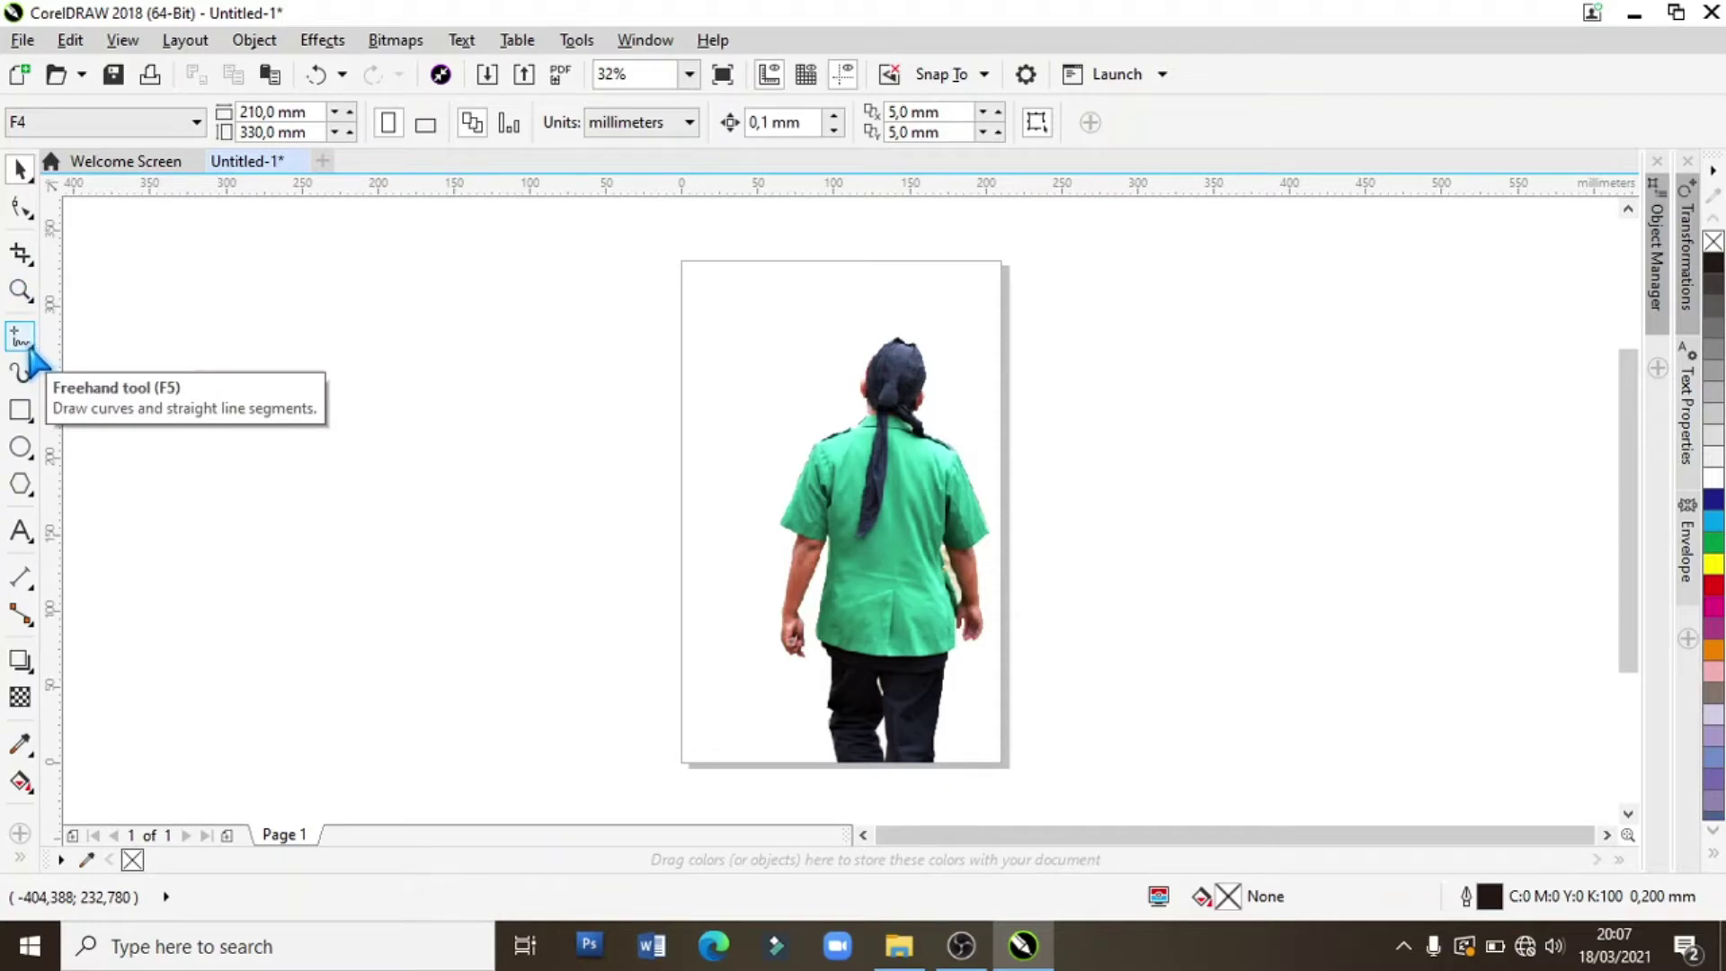
{"action": "left_click", "coordinate": [888, 463]}
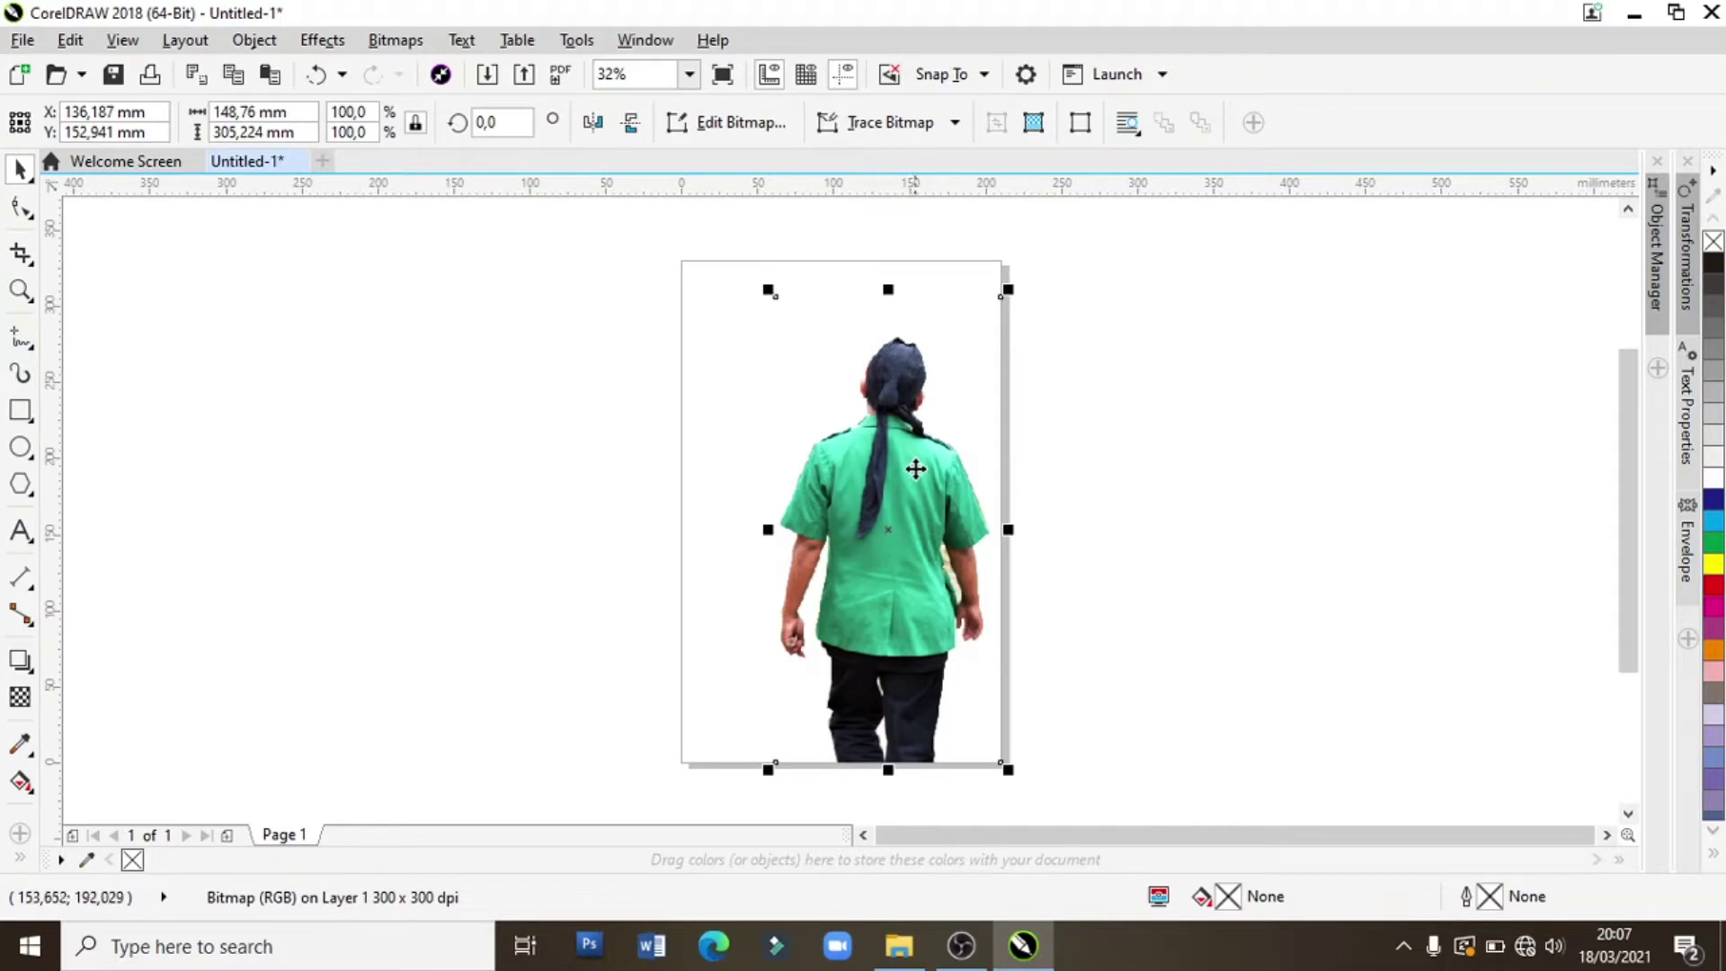
{"action": "mouse_move", "coordinate": [920, 465]}
{"action": "left_mouse_down"}
{"action": "mouse_move", "coordinate": [952, 446]}
{"action": "mouse_move", "coordinate": [920, 453]}
{"action": "left_mouse_up"}
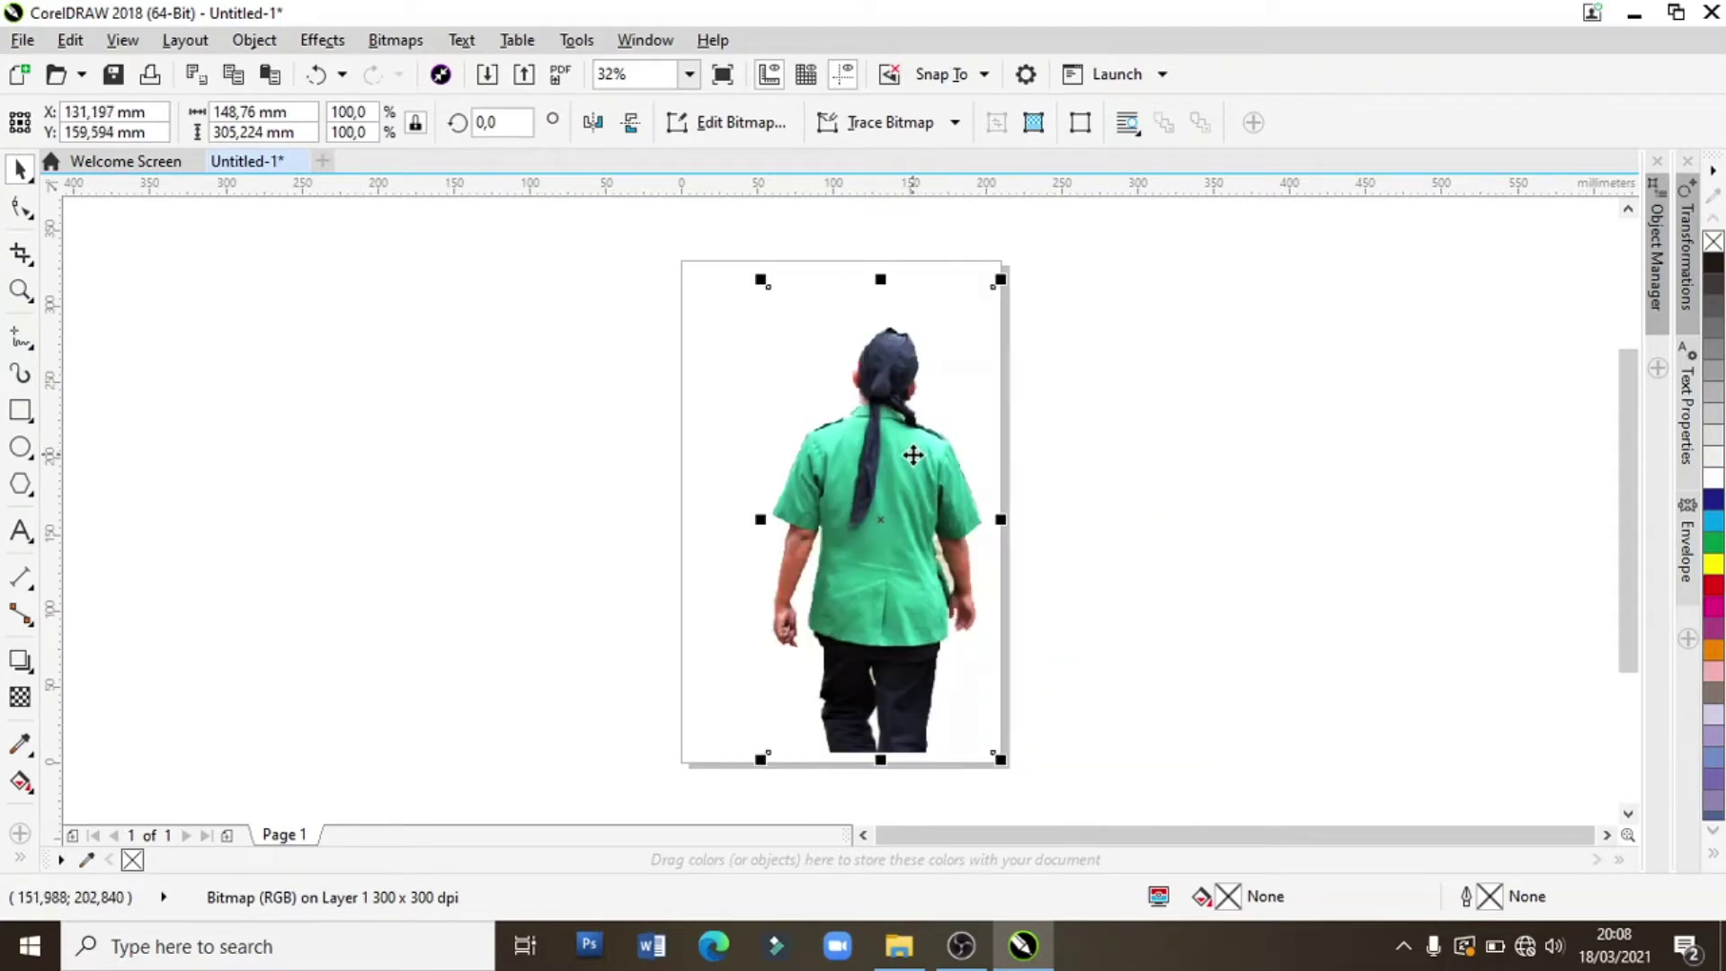
{"action": "scroll", "coordinate": [996, 603], "scroll_direction": "up", "scroll_amount": 2}
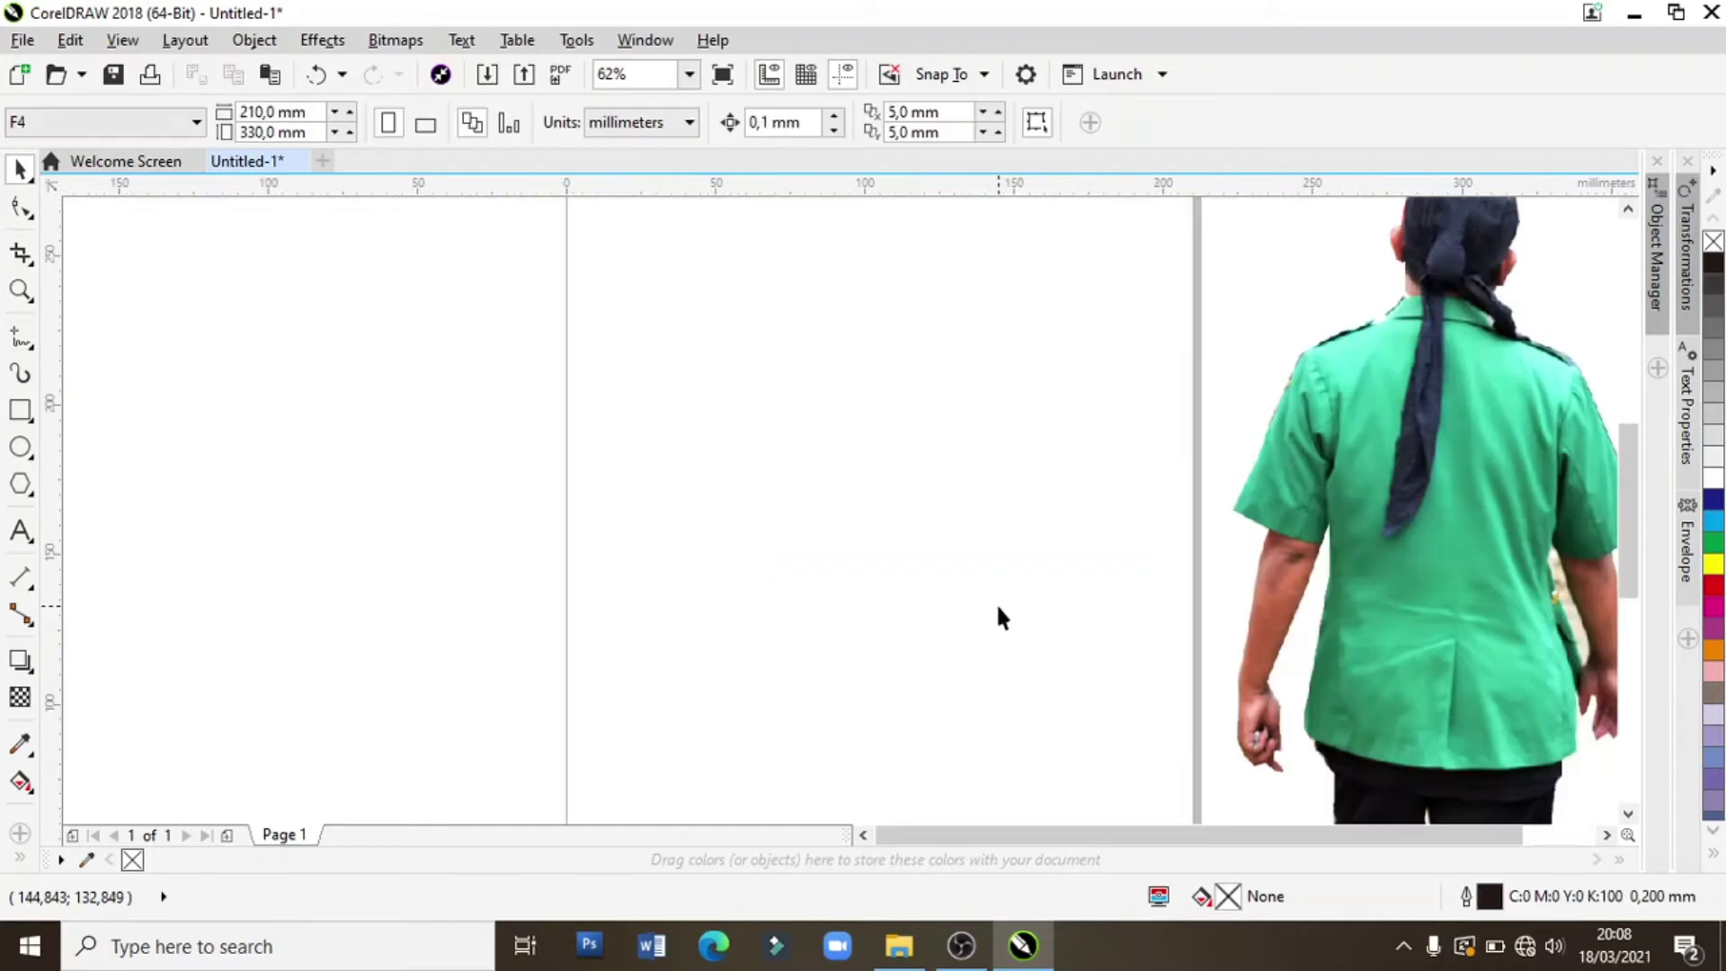
- Draw a rectangle and place a duplicate of it to the upper right
{"action": "left_click", "coordinate": [21, 411]}
{"action": "left_click_drag", "start_coordinate": [723, 473], "coordinate": [869, 545]}
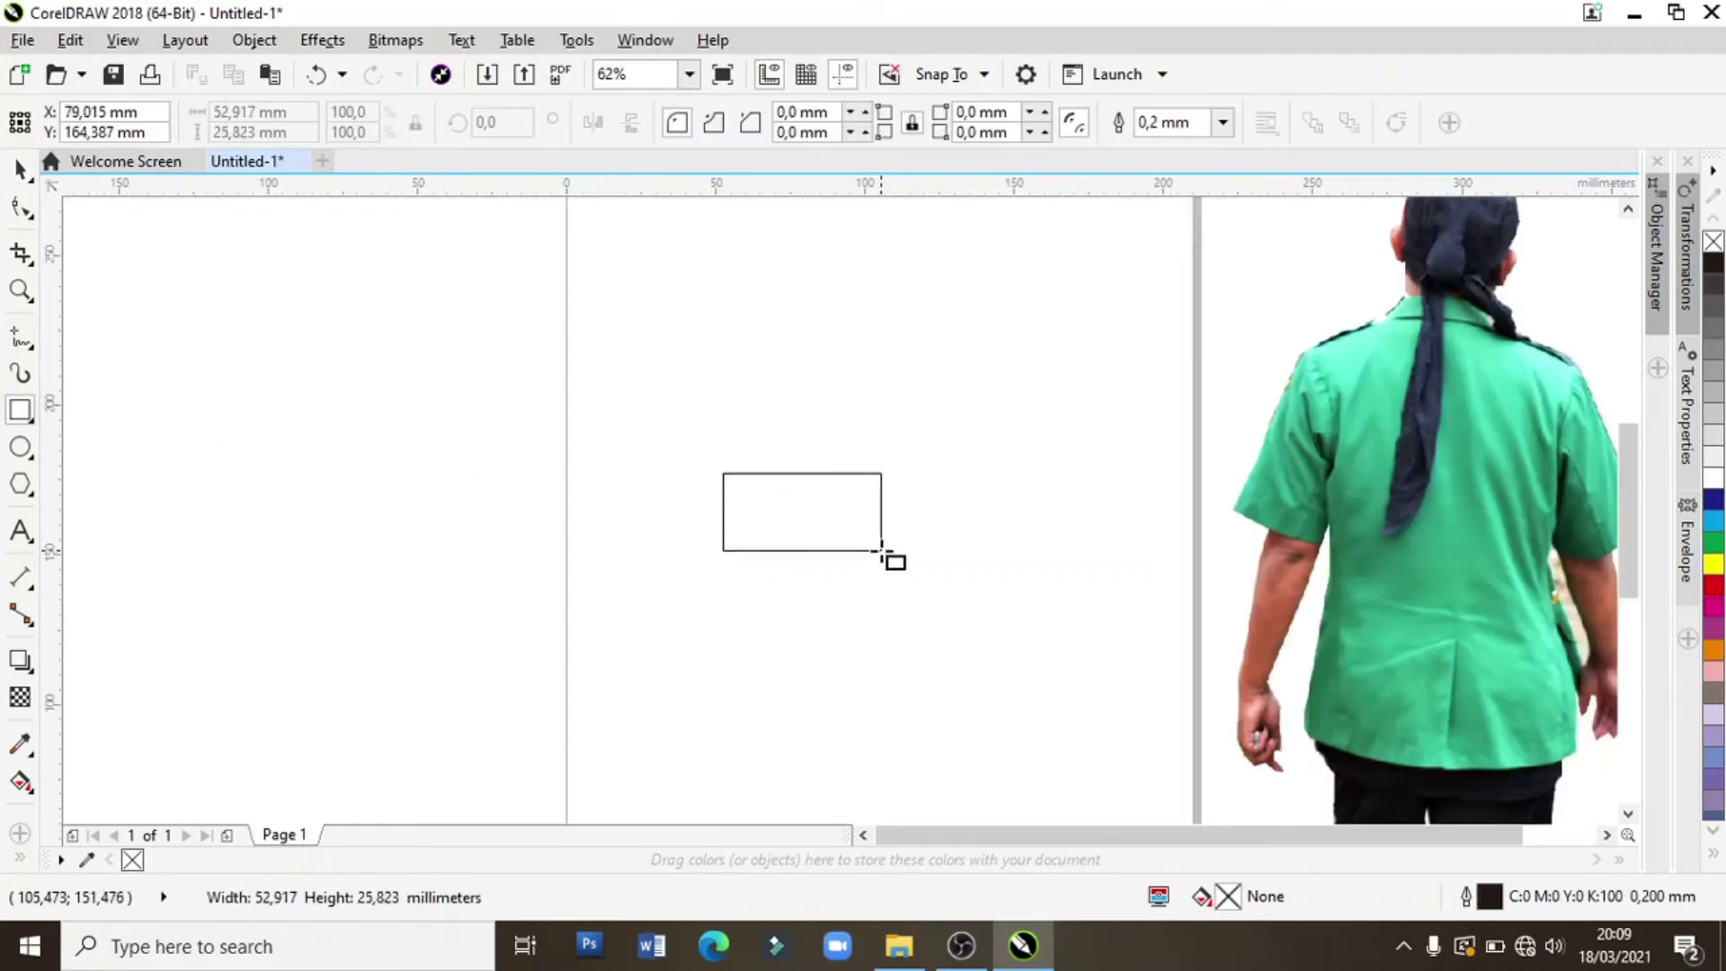
{"action": "left_click_drag", "start_coordinate": [868, 545], "coordinate": [886, 560]}
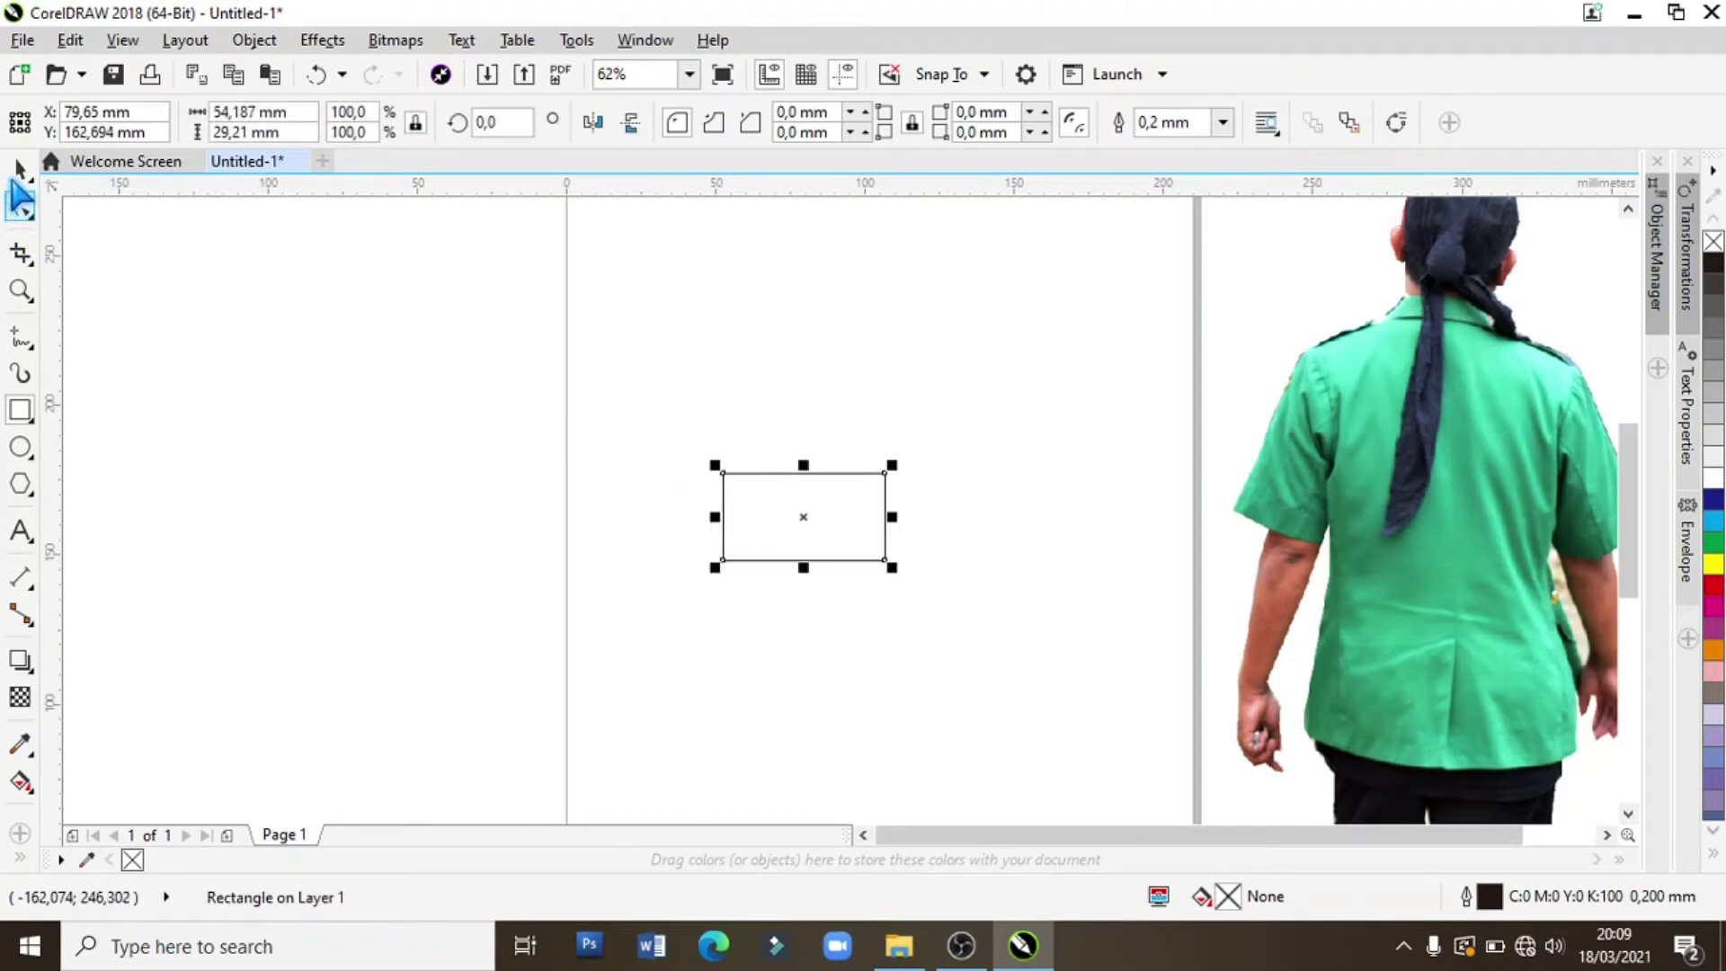
{"action": "left_click", "coordinate": [20, 168]}
{"action": "scroll", "coordinate": [865, 502], "scroll_direction": "up", "scroll_amount": 2}
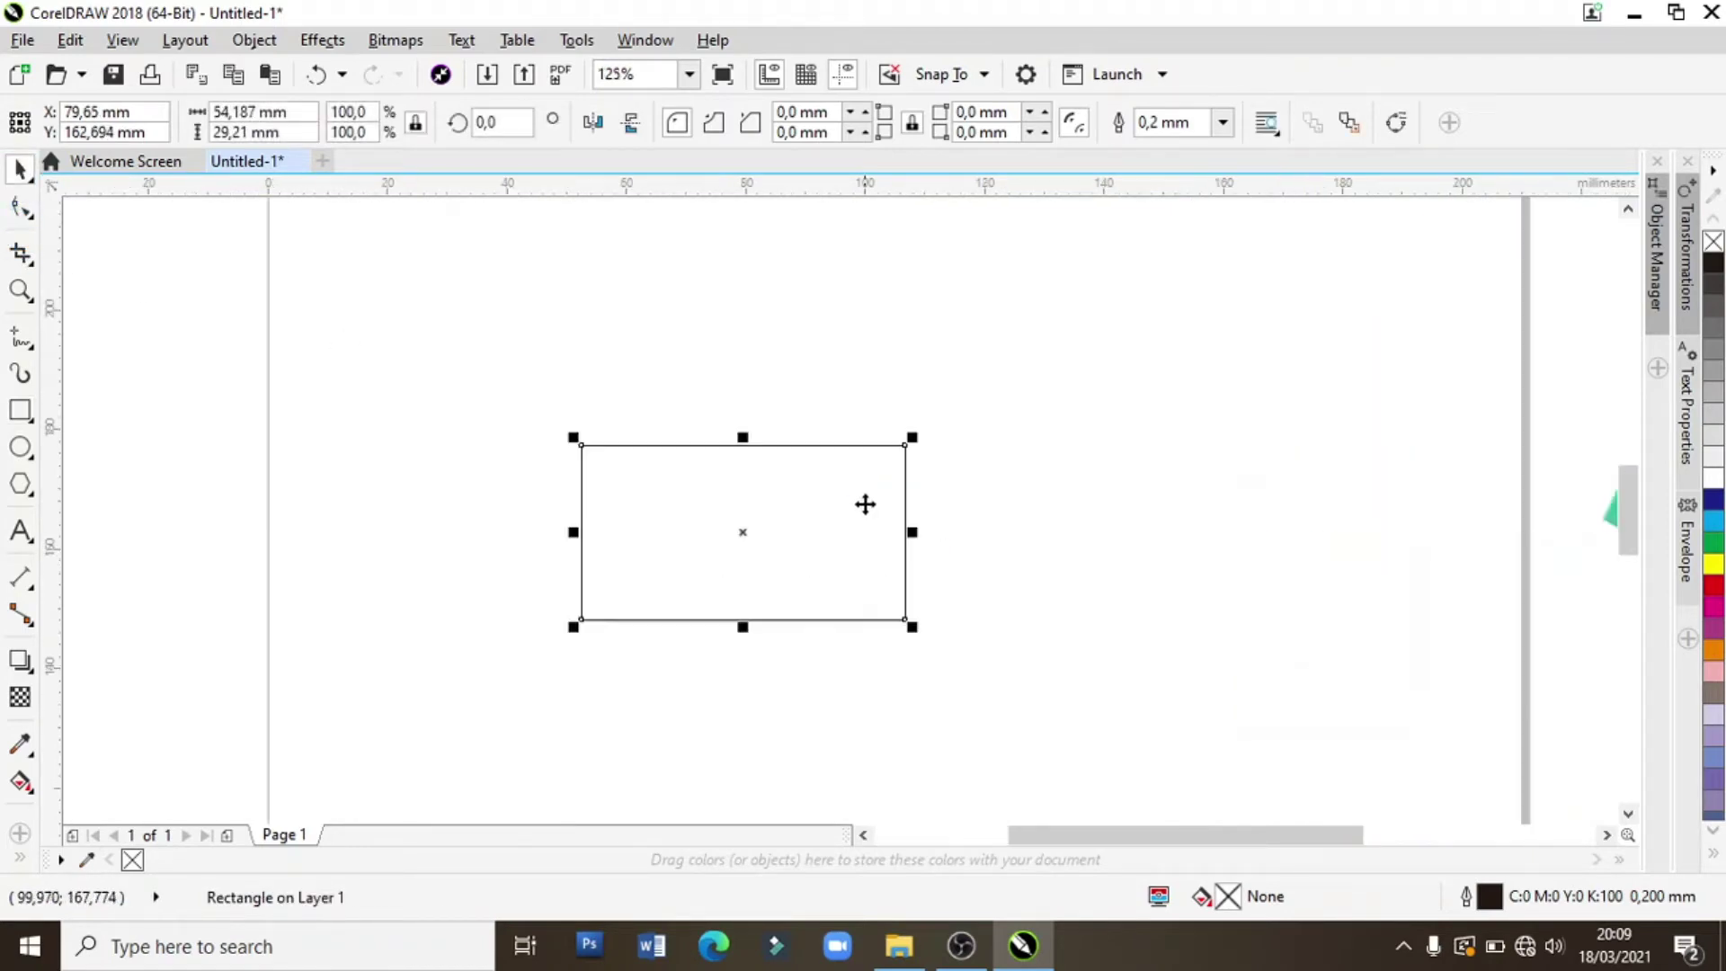
{"action": "left_click_drag", "start_coordinate": [857, 506], "coordinate": [1217, 360]}
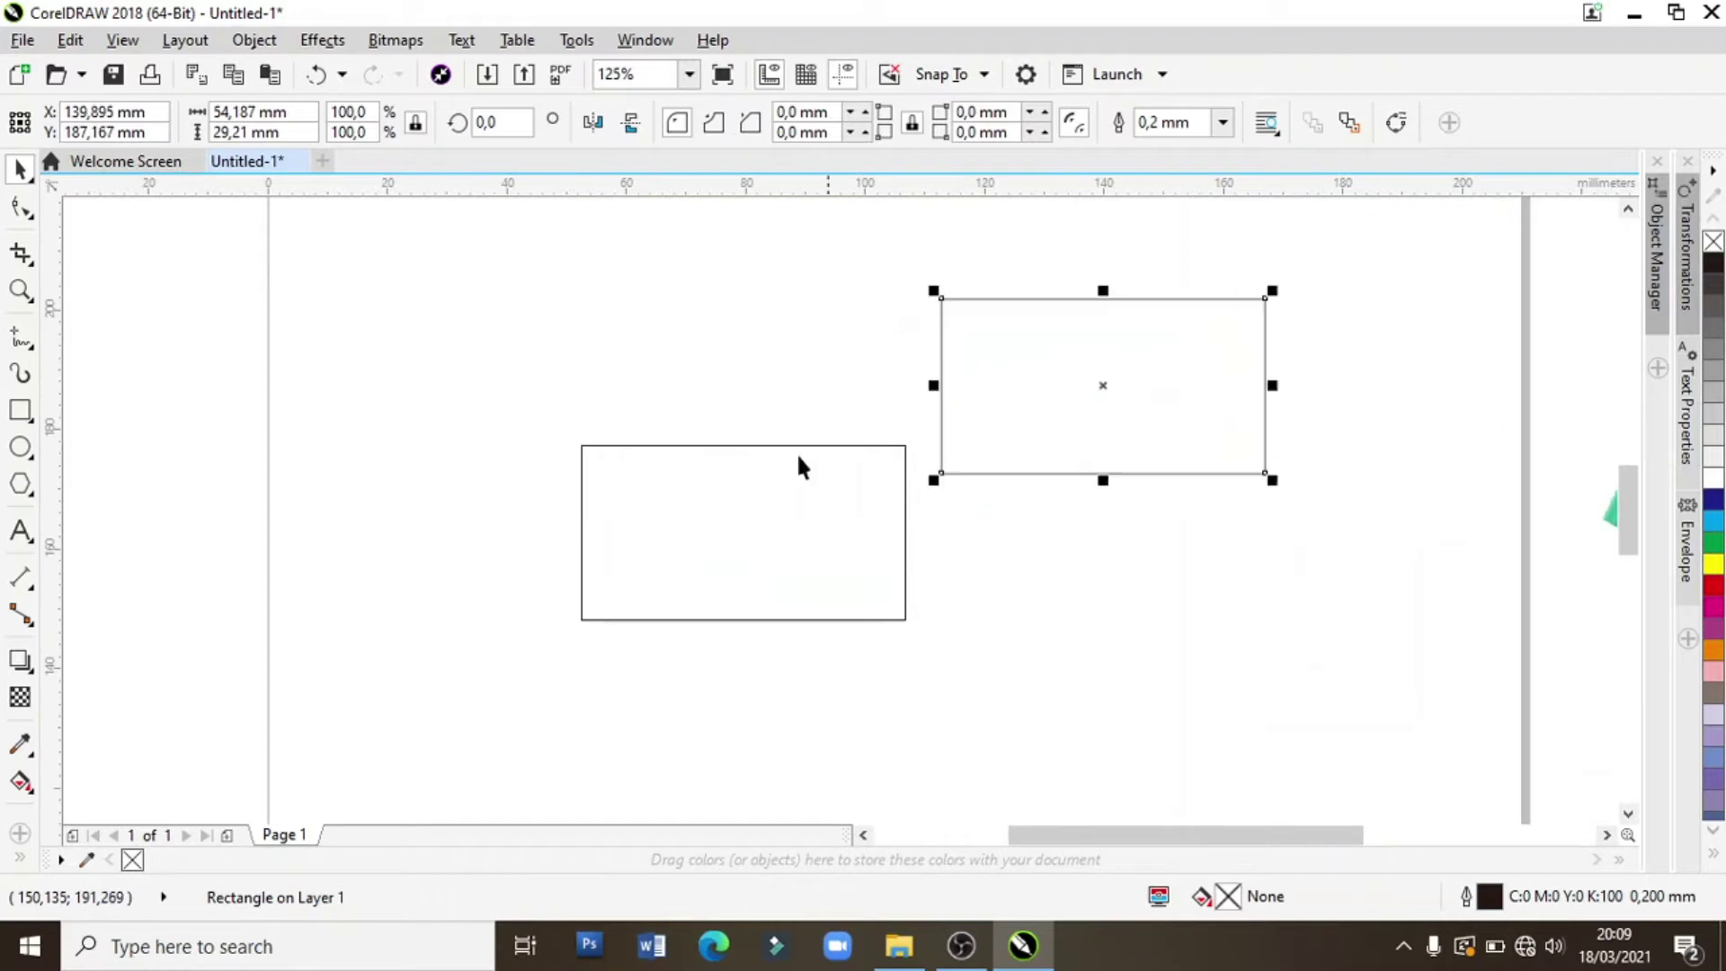
{"action": "left_click", "coordinate": [583, 420]}
{"action": "left_click", "coordinate": [580, 472]}
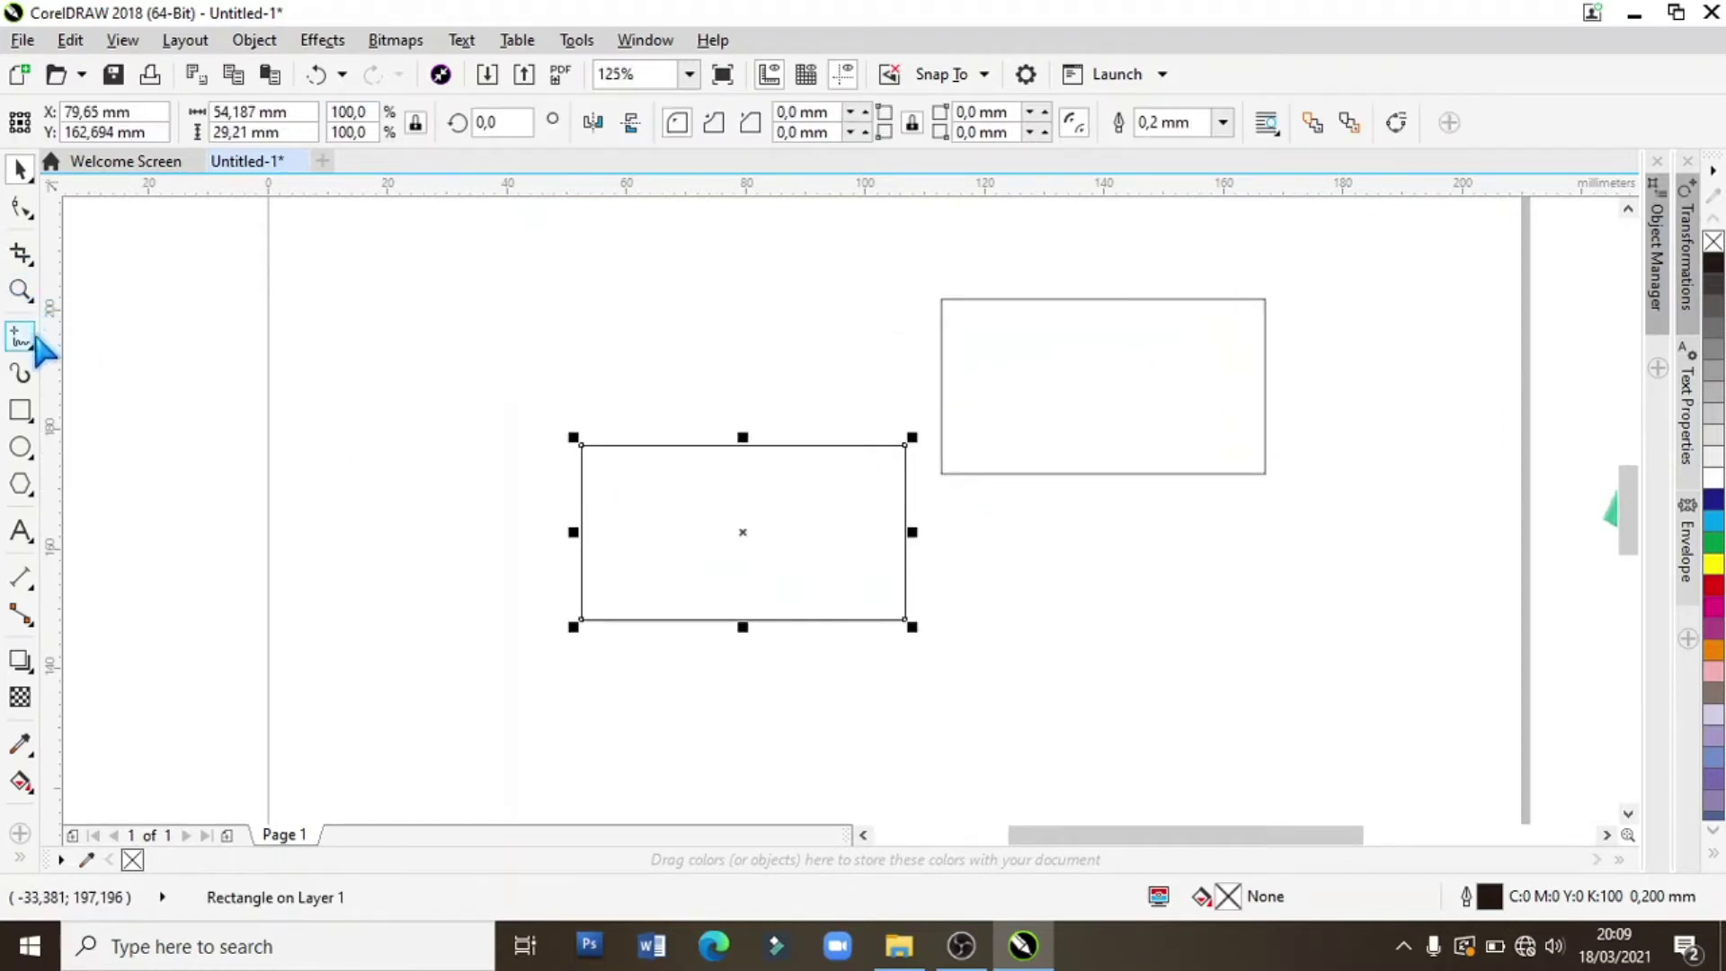
- Draw a diagonal line across the original rectangle from top-left to bottom-right corner
{"action": "left_click", "coordinate": [26, 340]}
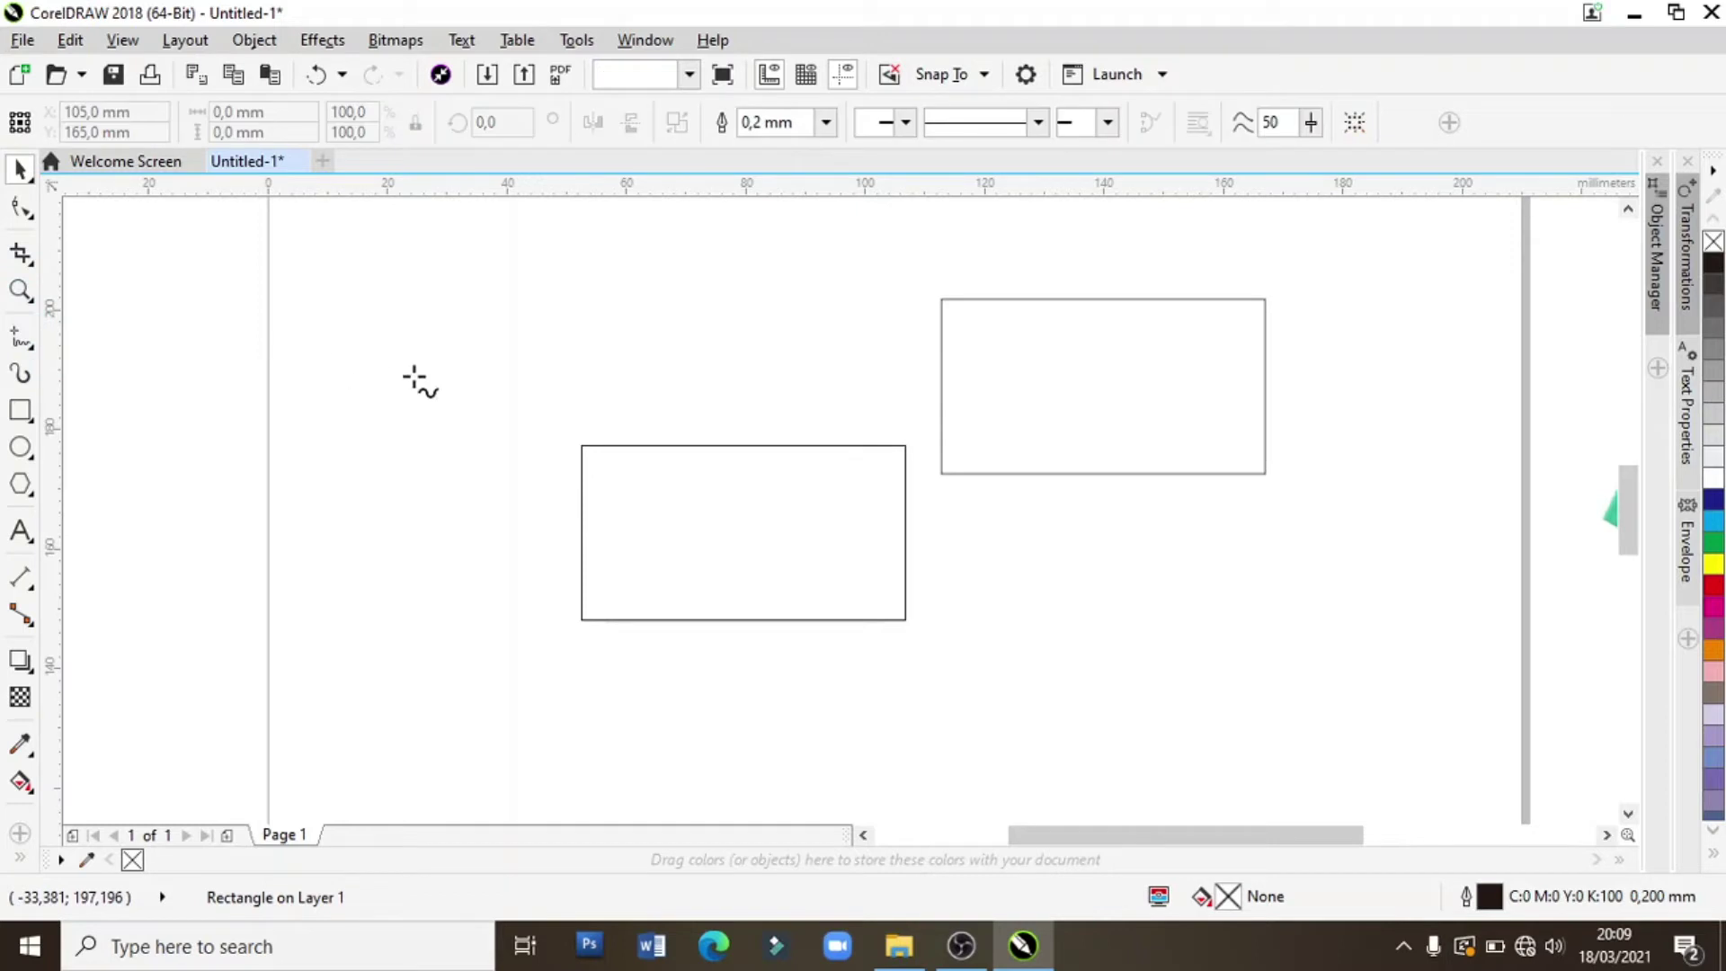
{"action": "left_click", "coordinate": [582, 445]}
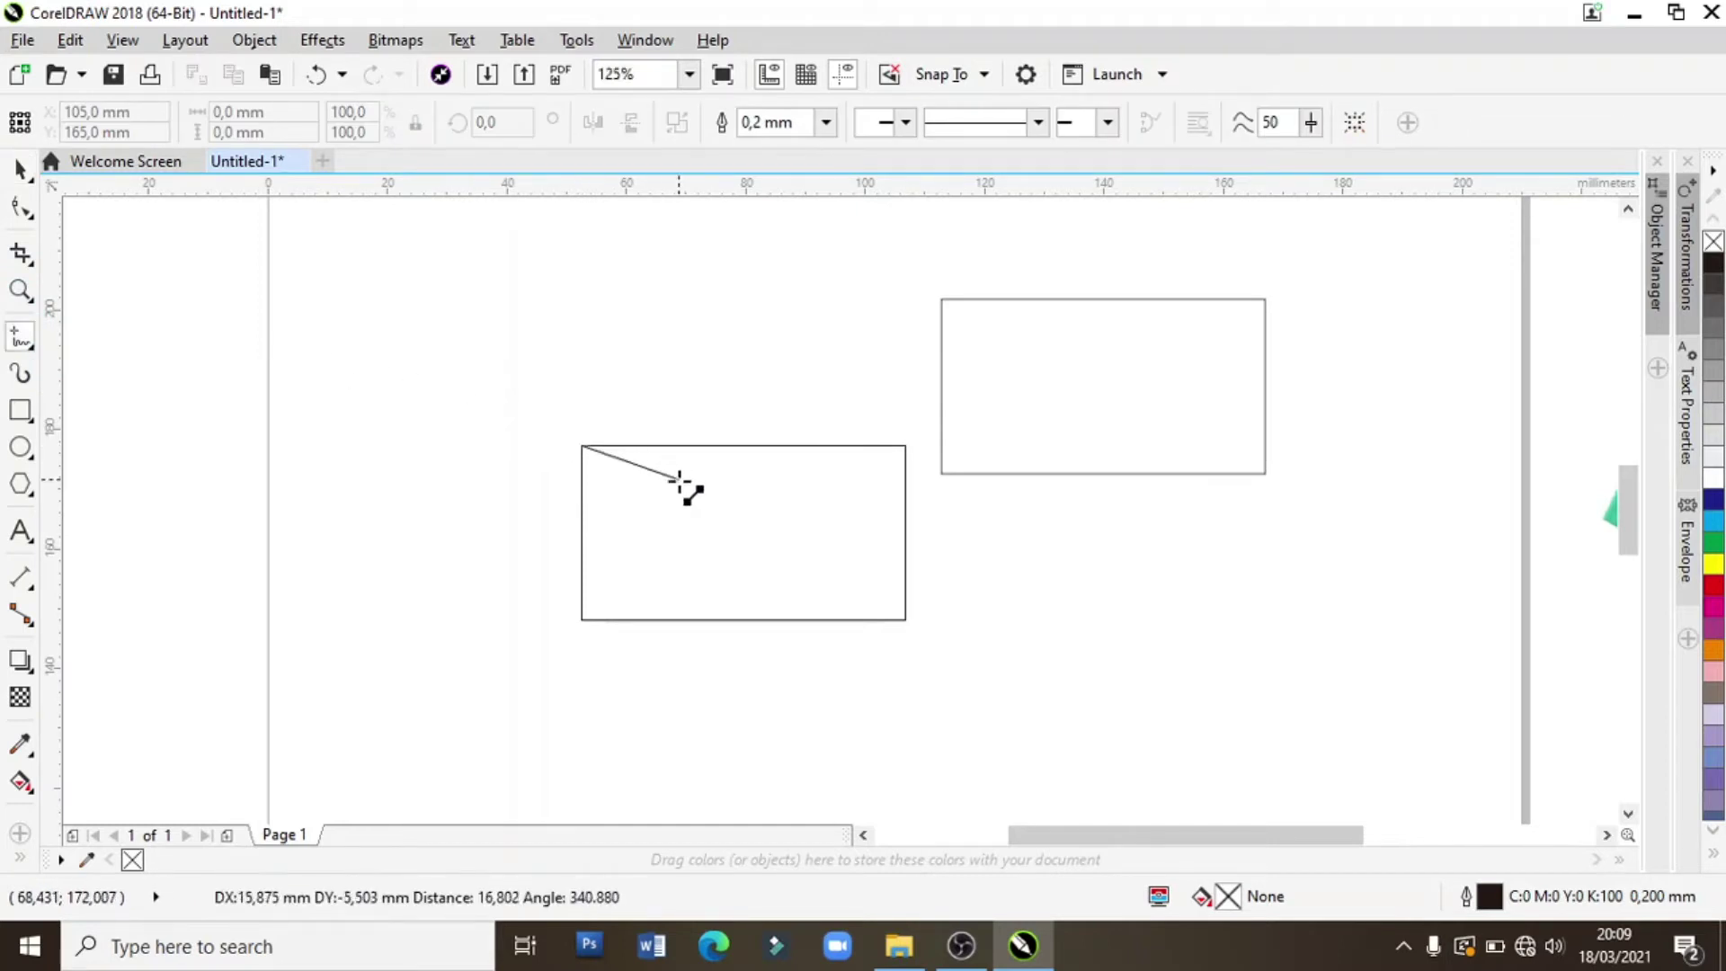
{"action": "left_click", "coordinate": [905, 619]}
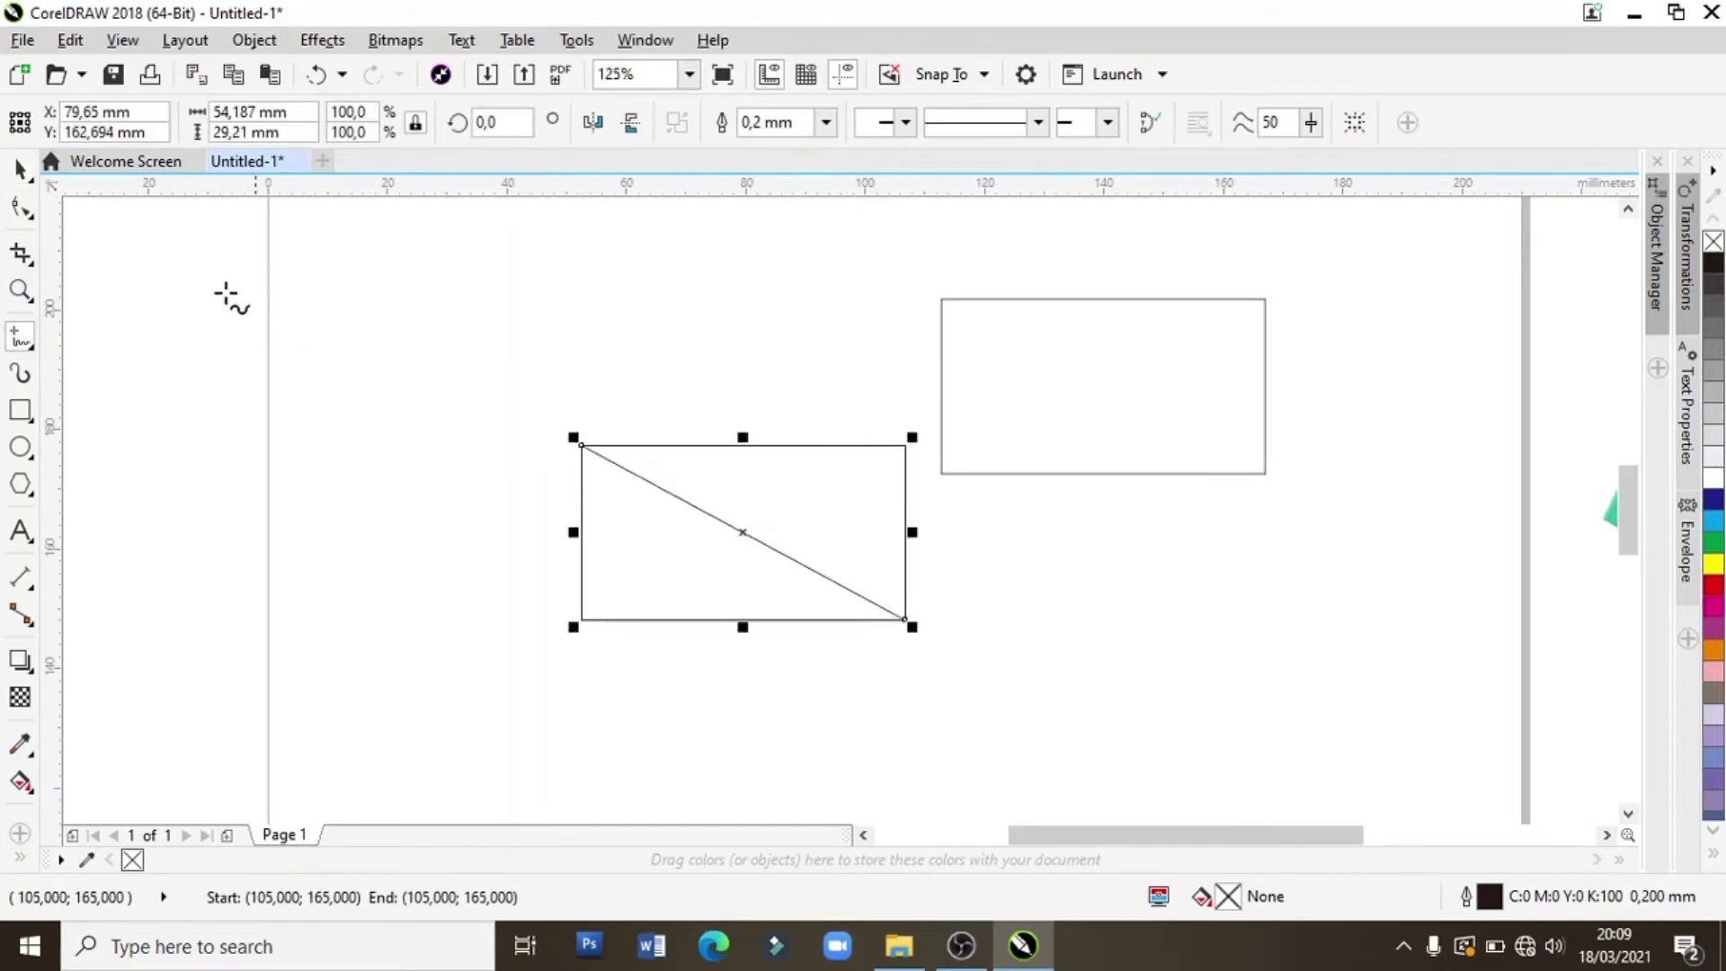
{"action": "left_click", "coordinate": [20, 169]}
{"action": "left_click", "coordinate": [436, 364]}
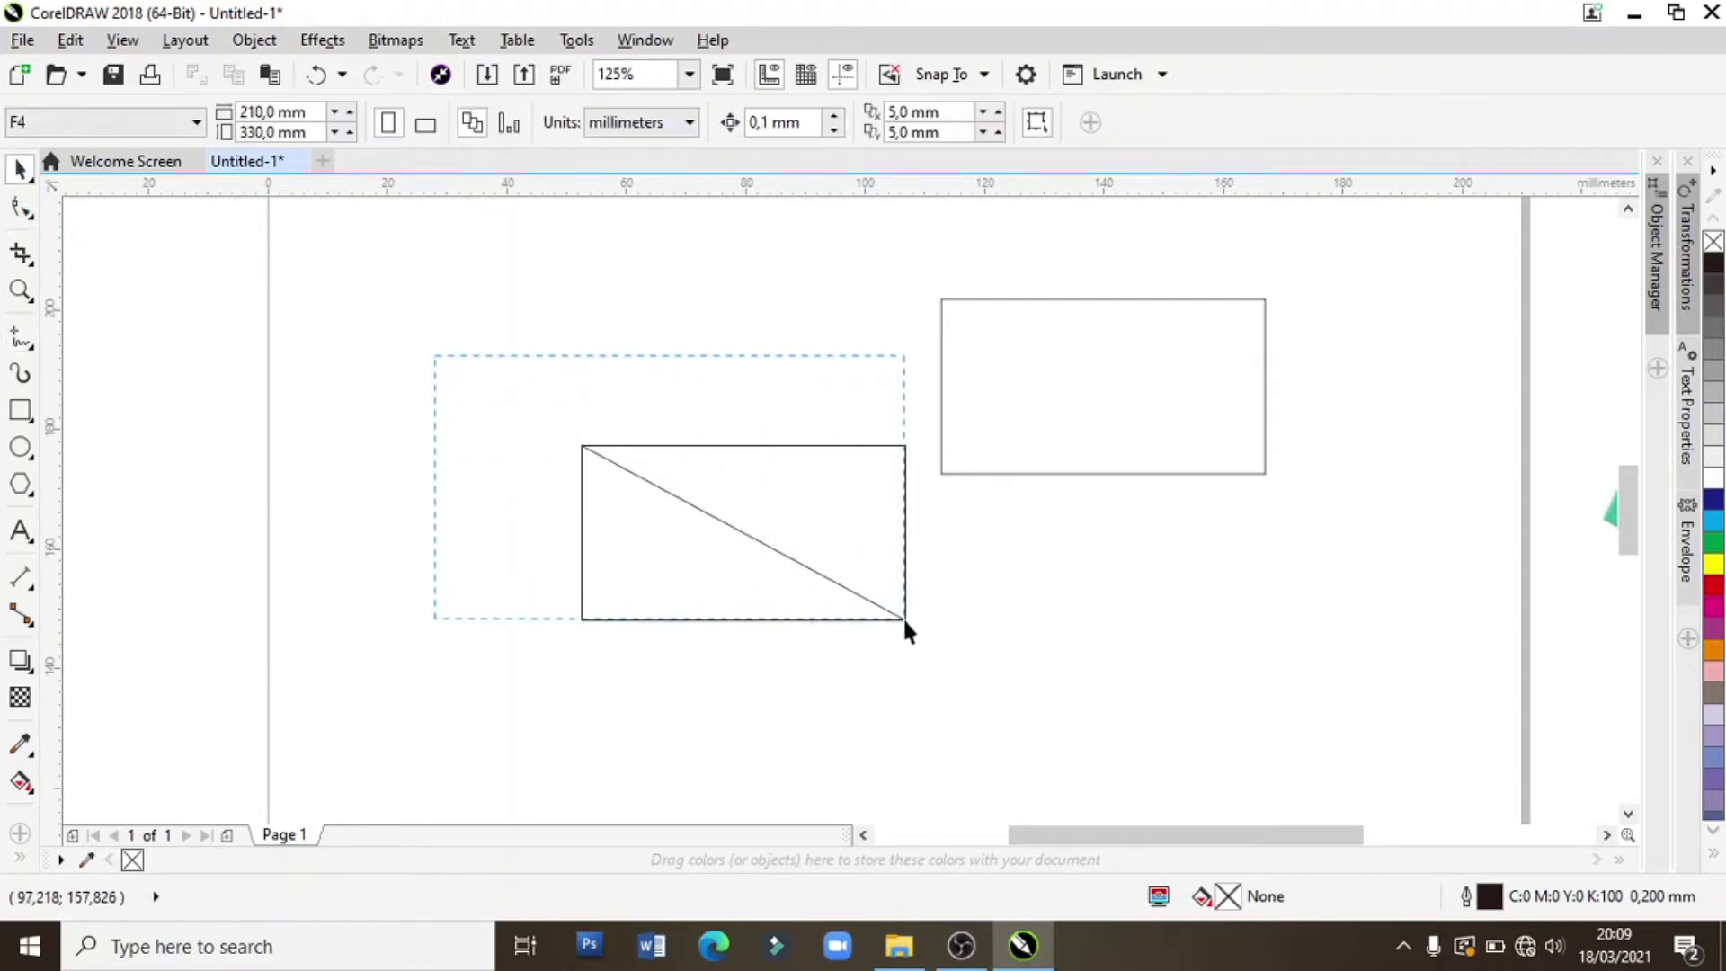
- Cut the rectangle along the diagonal with Back Minus Front and break it into two triangles
{"action": "left_click_drag", "start_coordinate": [905, 620], "coordinate": [944, 669]}
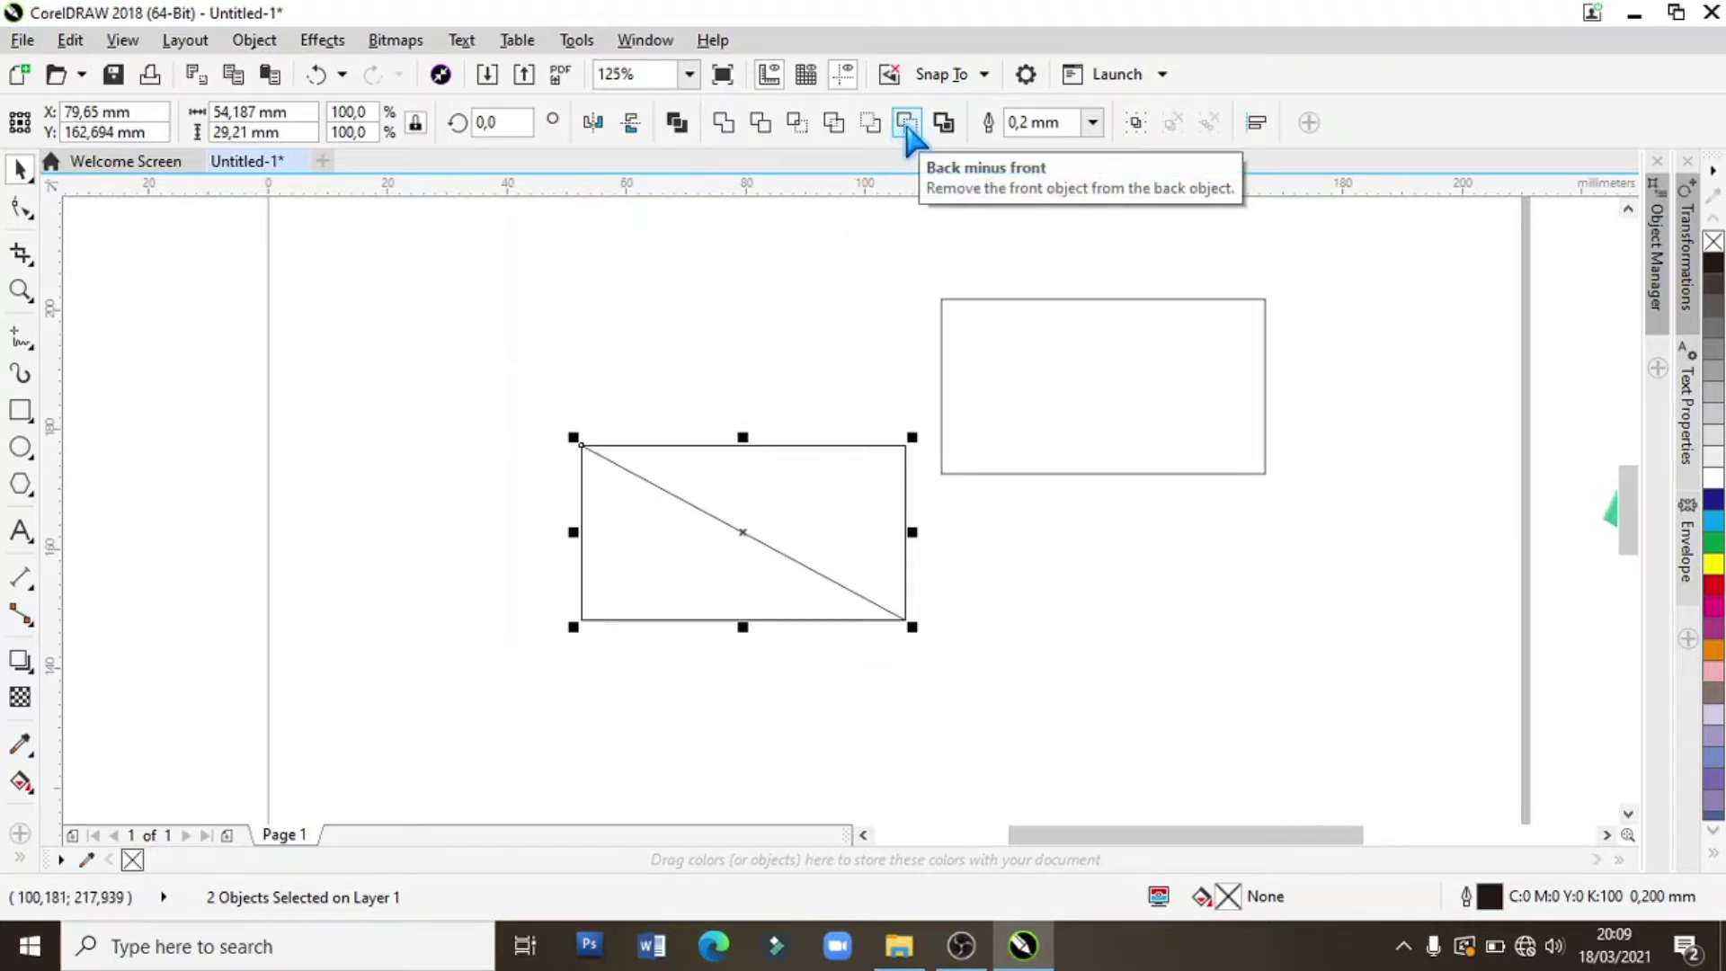
{"action": "left_click", "coordinate": [907, 128]}
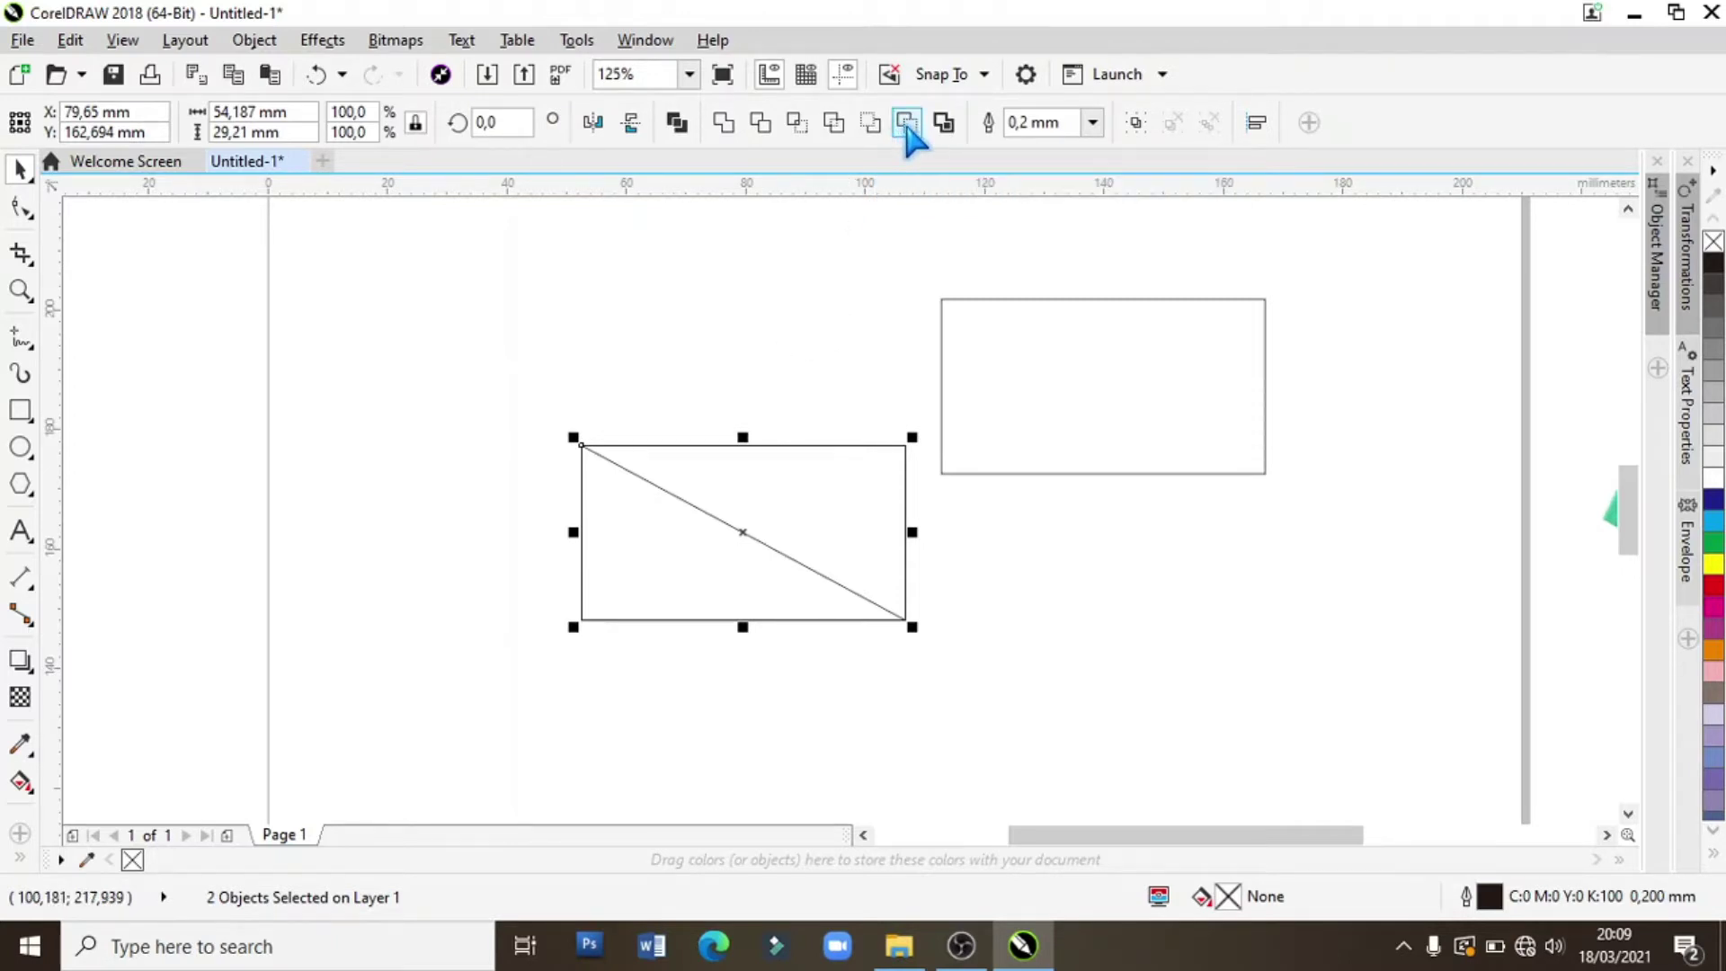
{"action": "right_click", "coordinate": [801, 490]}
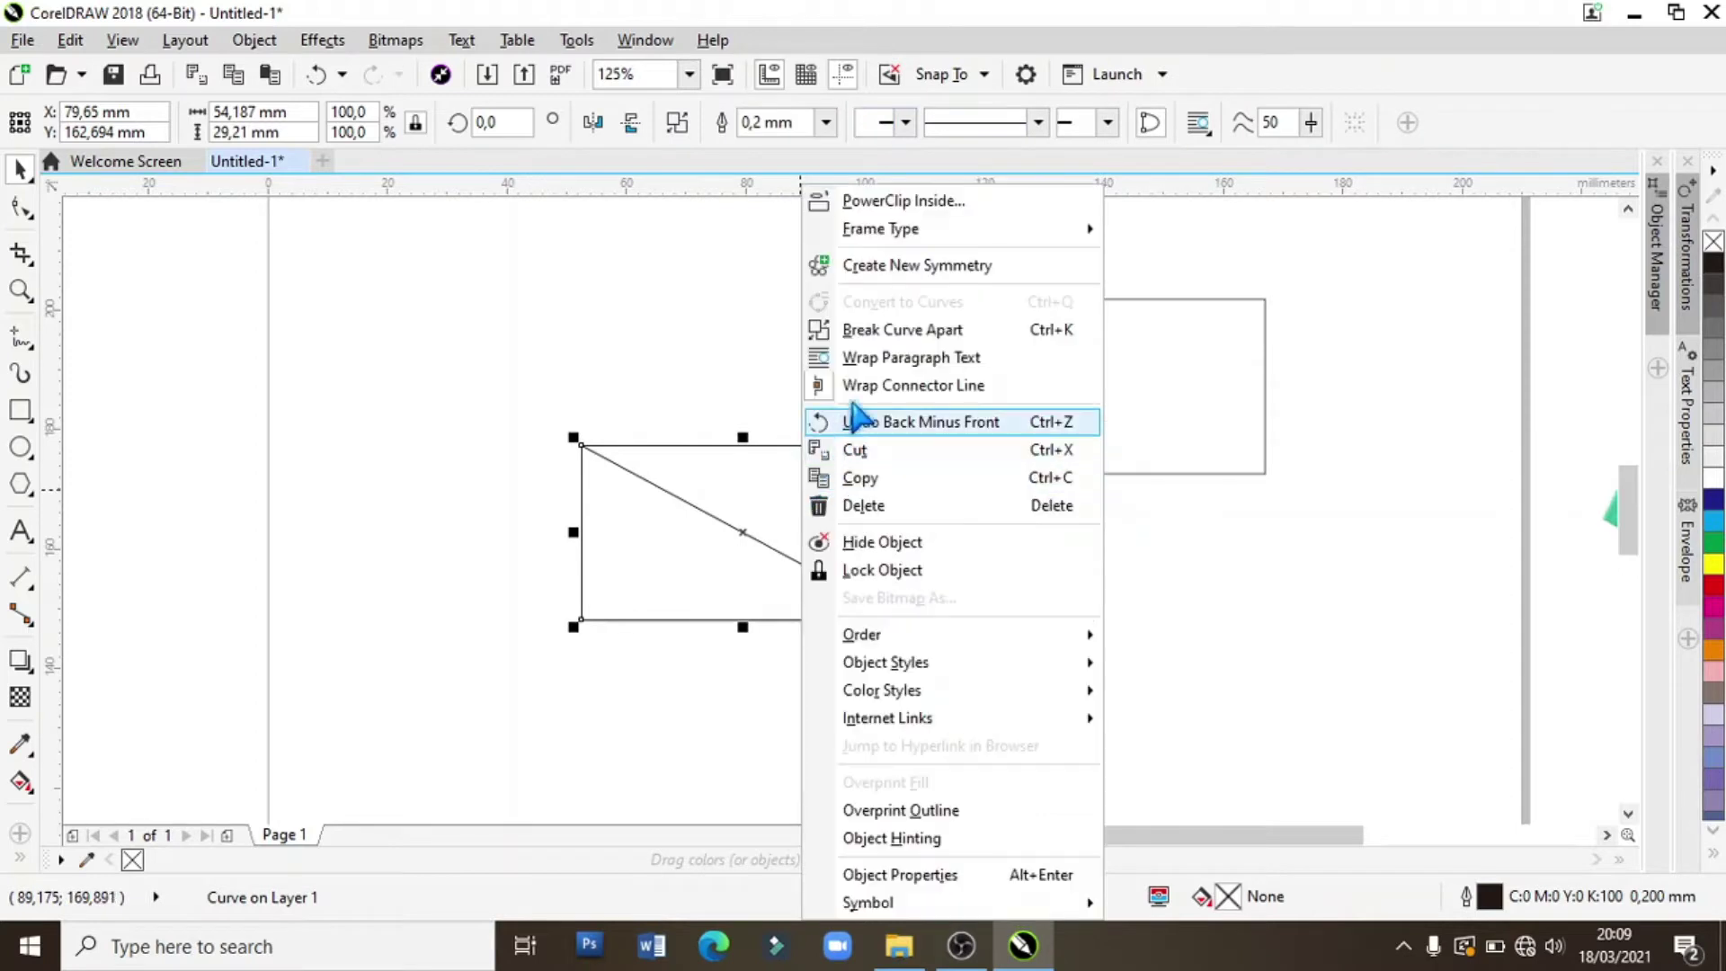
{"action": "left_click", "coordinate": [893, 330]}
{"action": "left_click", "coordinate": [681, 314]}
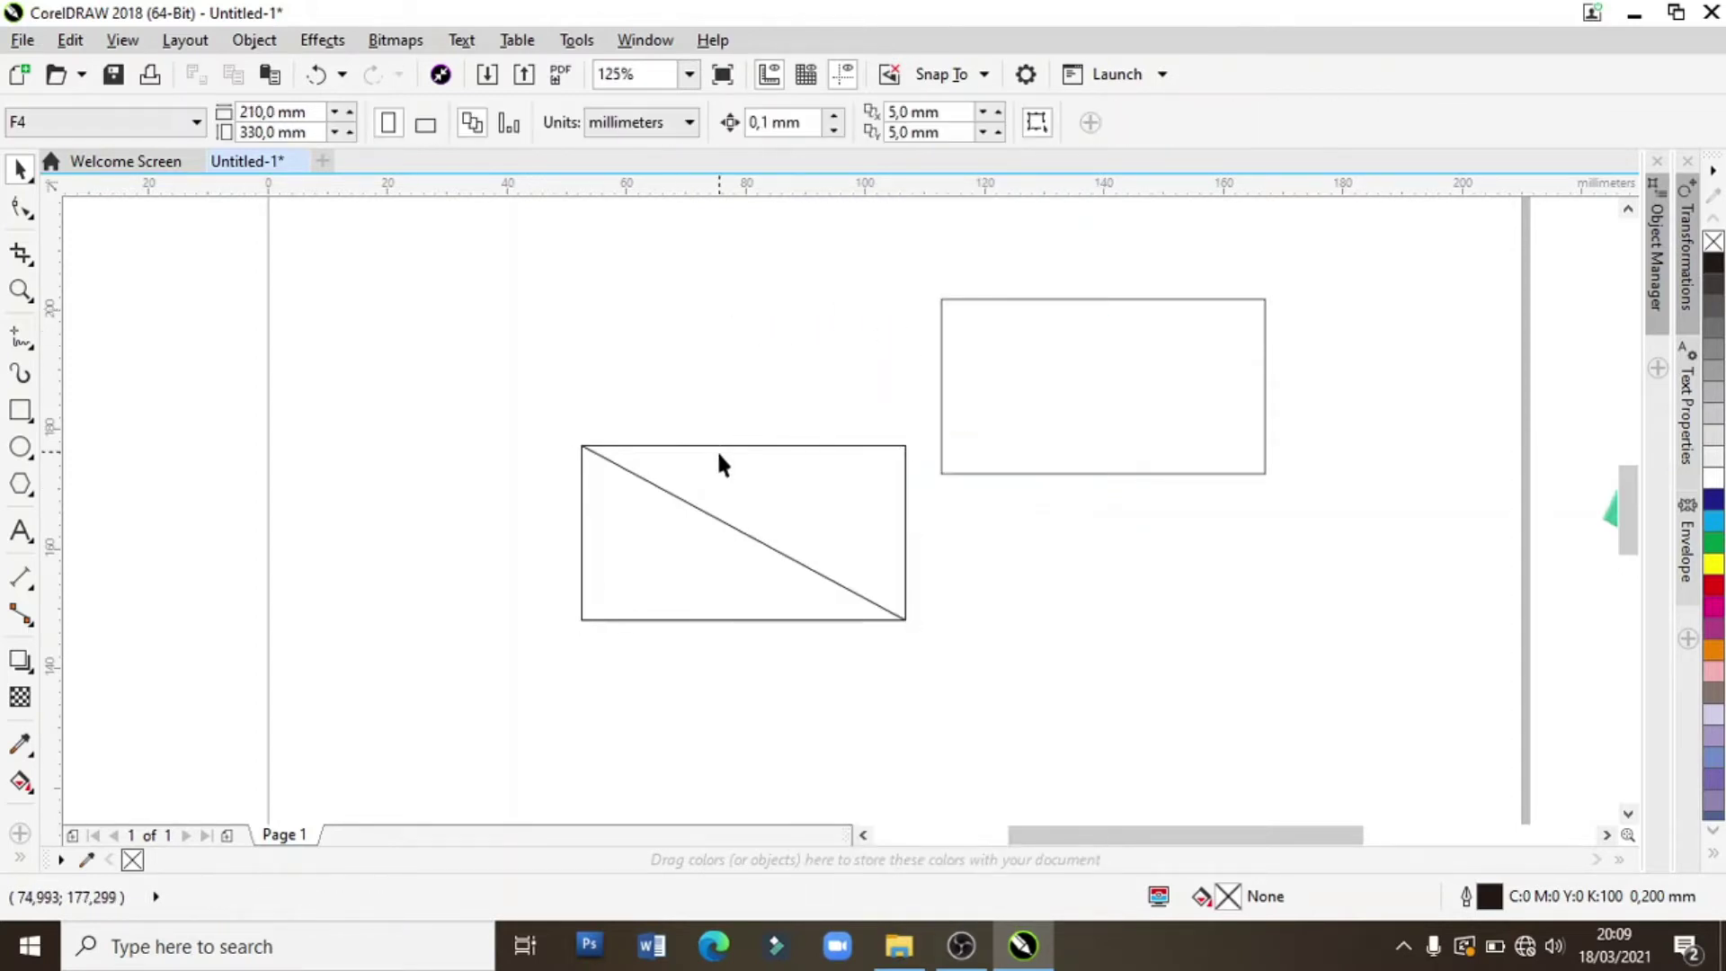
{"action": "left_click_drag", "start_coordinate": [716, 446], "coordinate": [764, 347]}
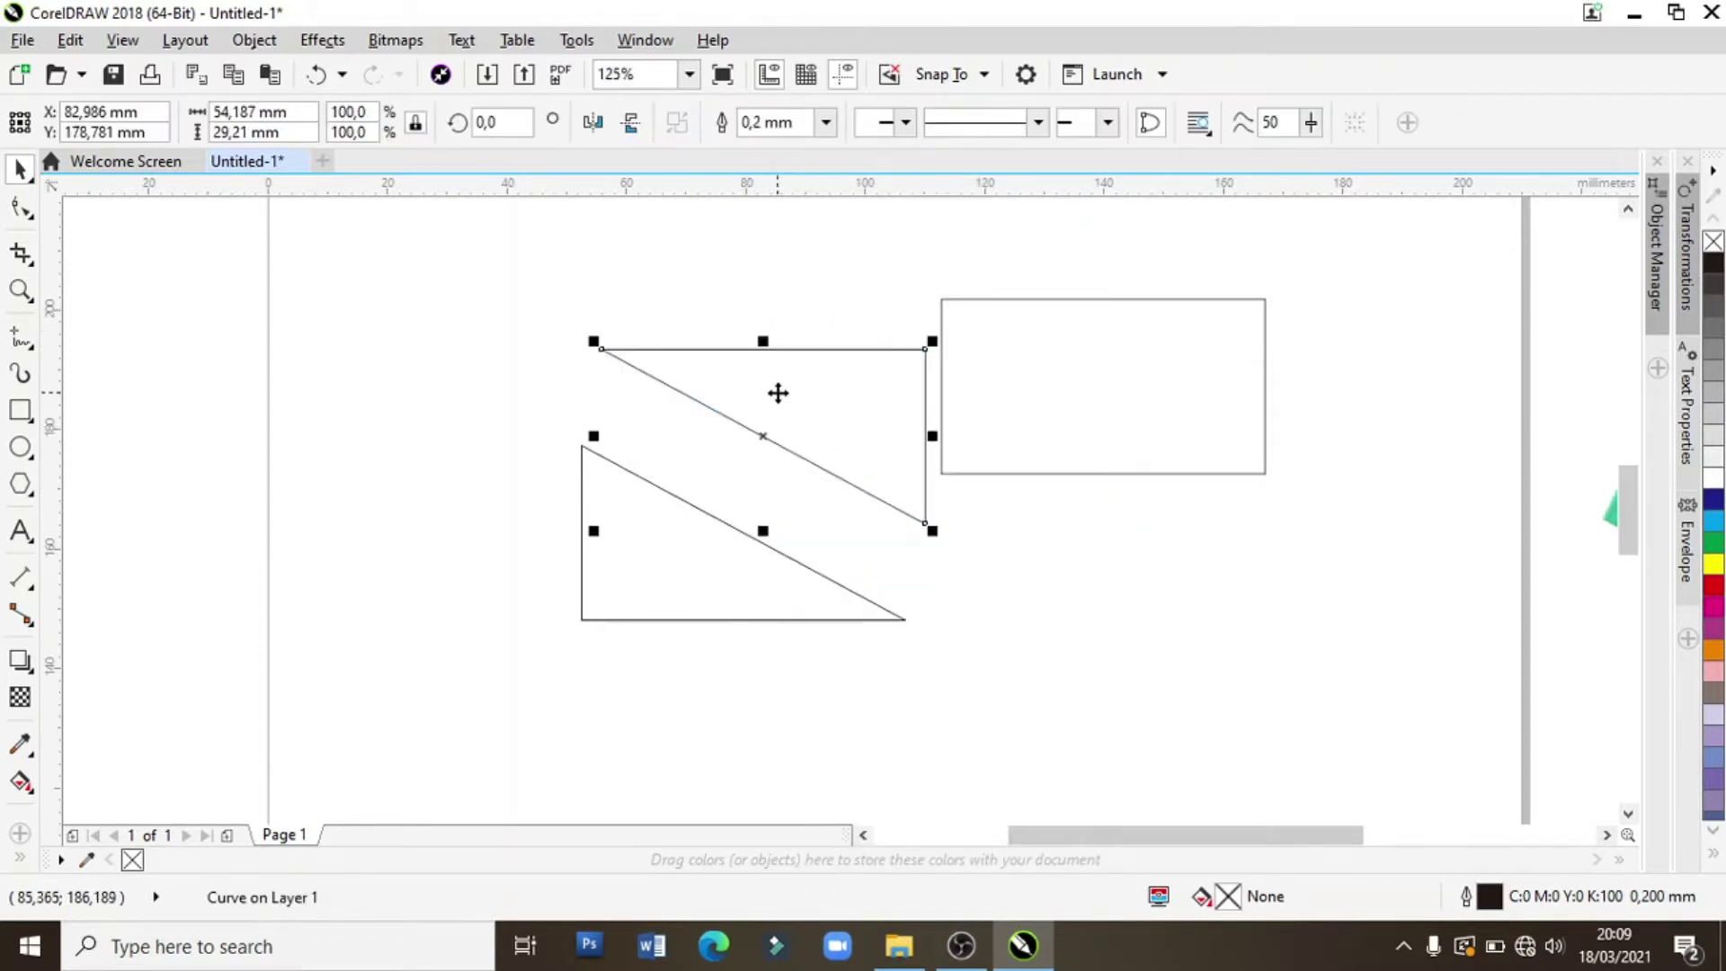
{"action": "key", "text": "ctrl+z"}
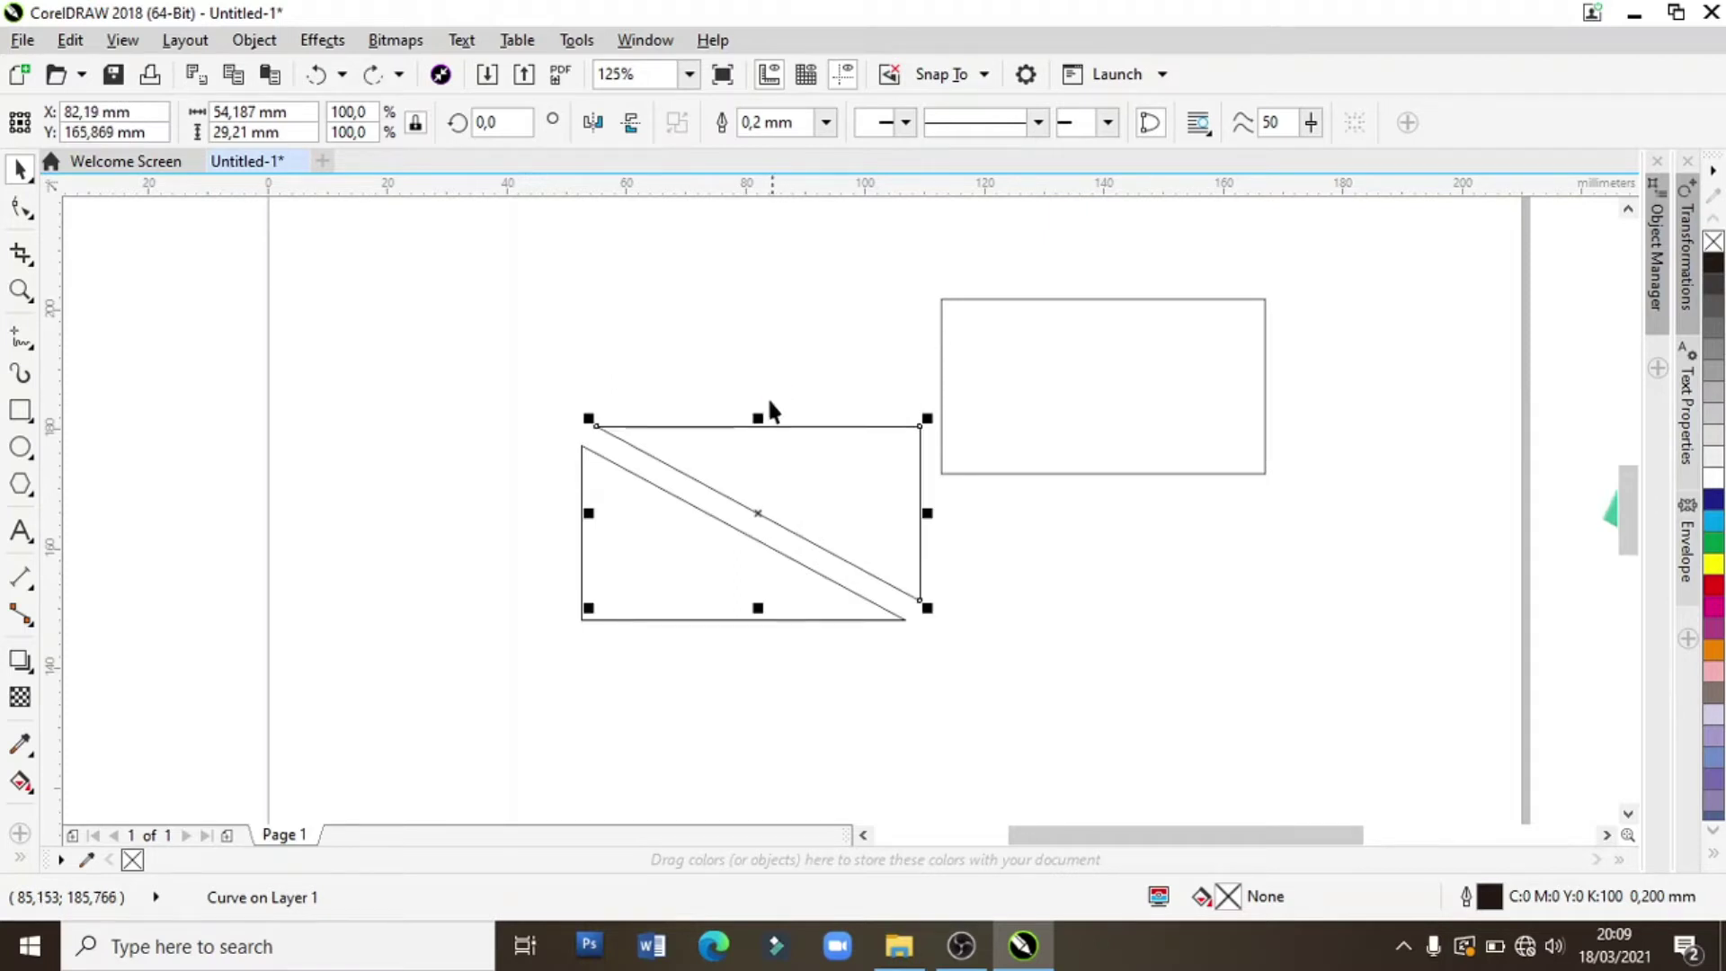
{"action": "key", "text": "ctrl+z"}
- Move the rectangle copy directly beneath the split rectangle and select the three shapes
{"action": "left_click", "coordinate": [650, 375]}
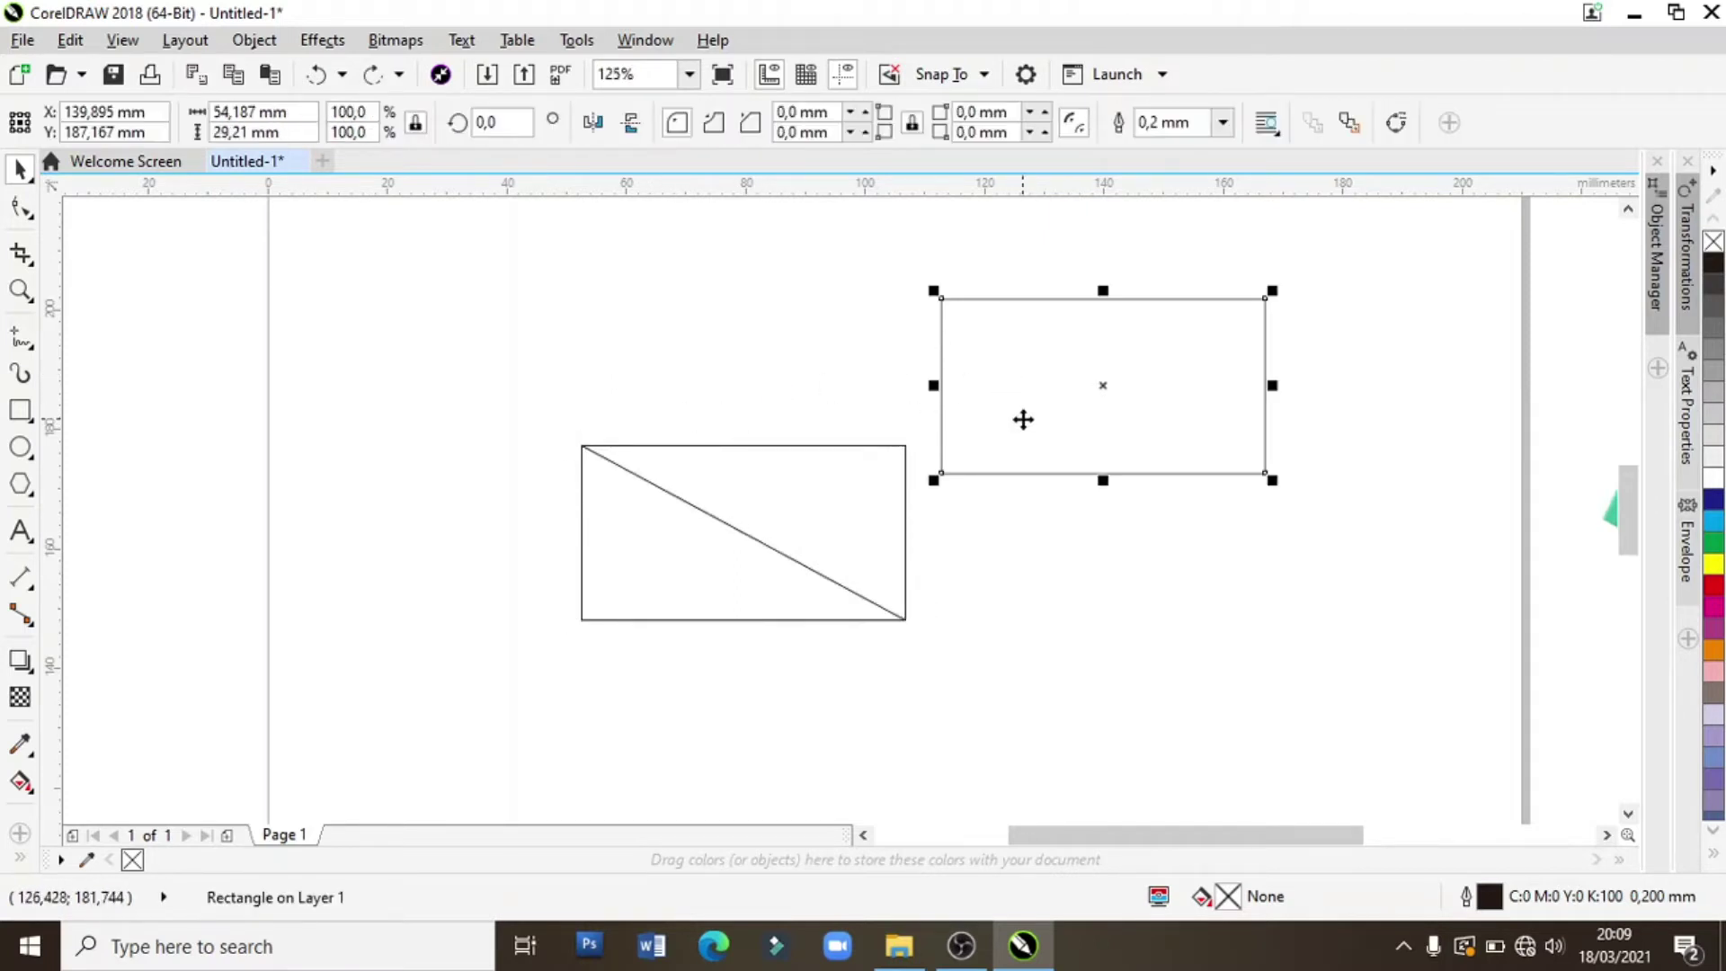
{"action": "mouse_move", "coordinate": [1022, 416]}
{"action": "left_mouse_down"}
{"action": "mouse_move", "coordinate": [1033, 645]}
{"action": "mouse_move", "coordinate": [677, 758]}
{"action": "left_mouse_up"}
{"action": "scroll", "coordinate": [684, 707], "scroll_direction": "up", "scroll_amount": 1}
{"action": "scroll", "coordinate": [684, 706], "scroll_direction": "down", "scroll_amount": 1}
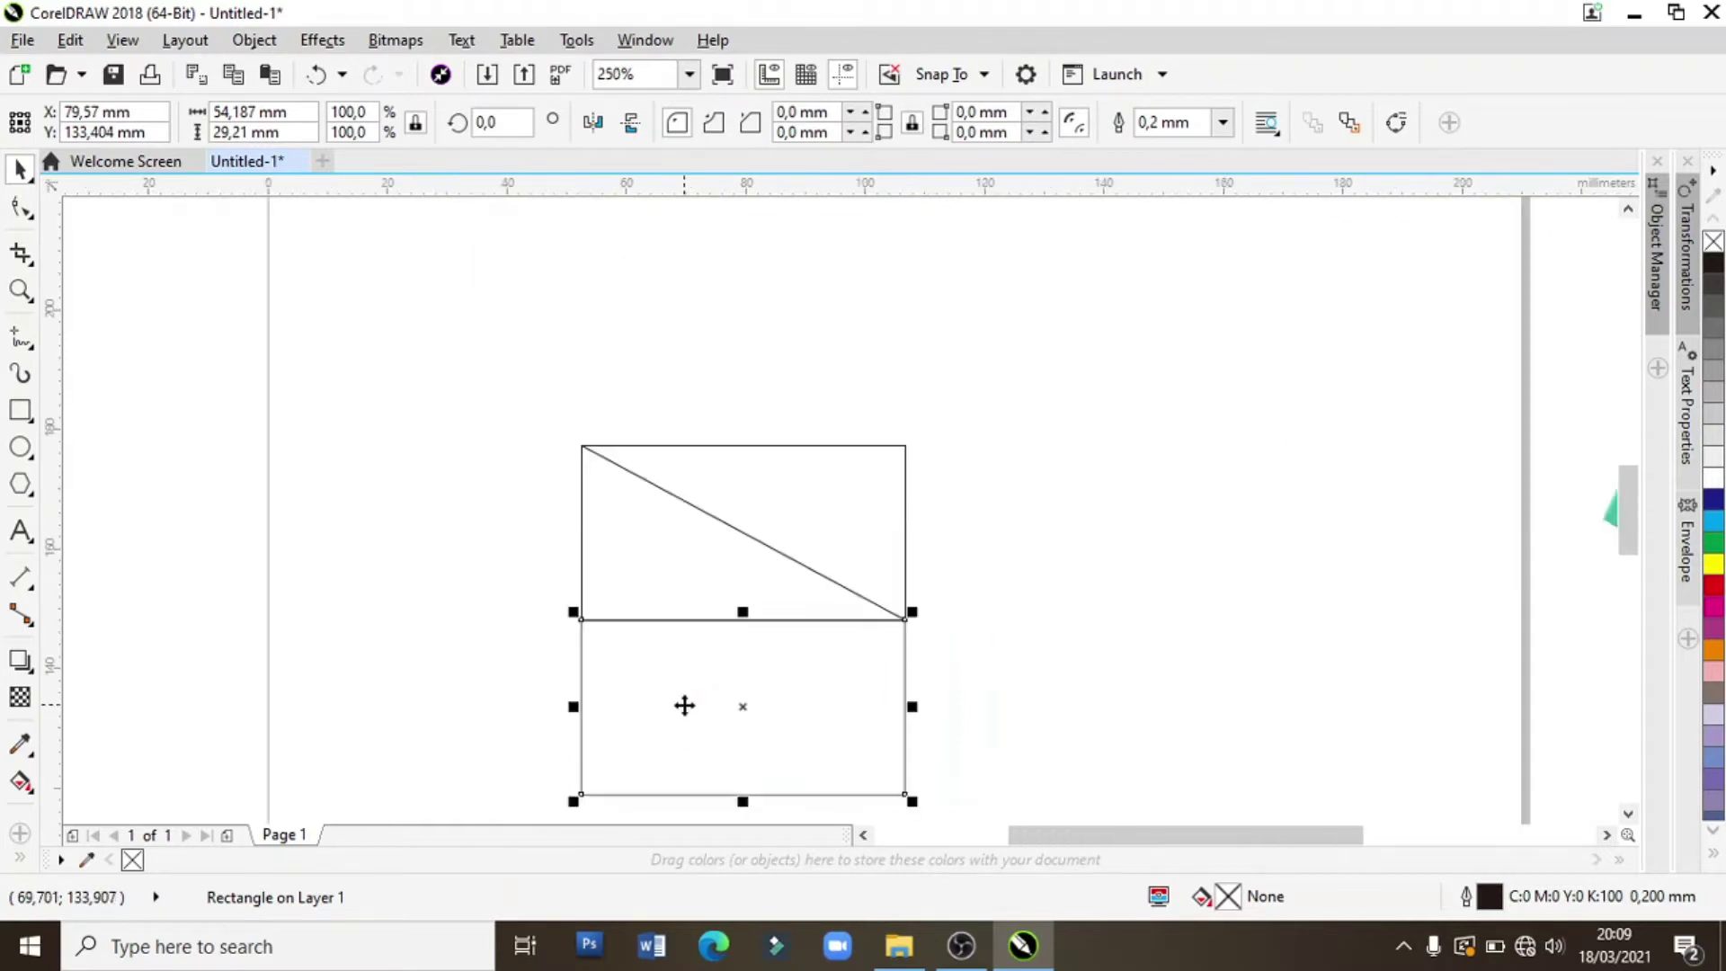
{"action": "left_click", "coordinate": [561, 413]}
{"action": "left_click_drag", "start_coordinate": [749, 549], "coordinate": [974, 790]}
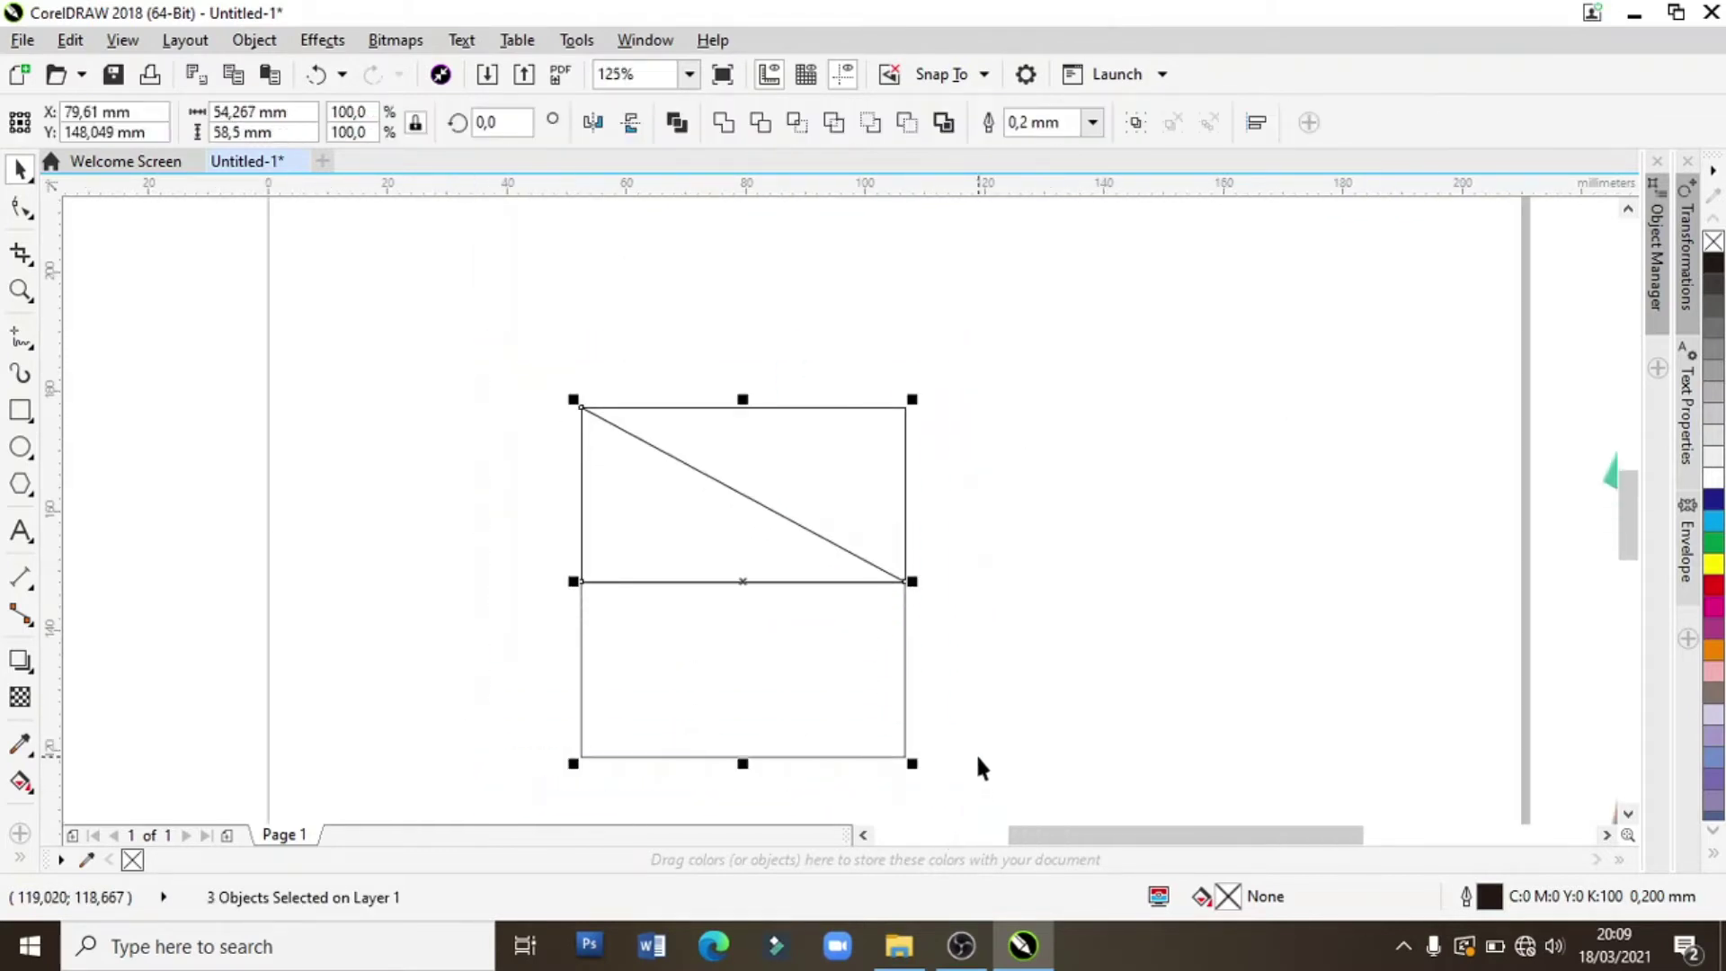
{"action": "left_click", "coordinate": [1018, 656]}
{"action": "scroll", "coordinate": [801, 710], "scroll_direction": "down", "scroll_amount": 2}
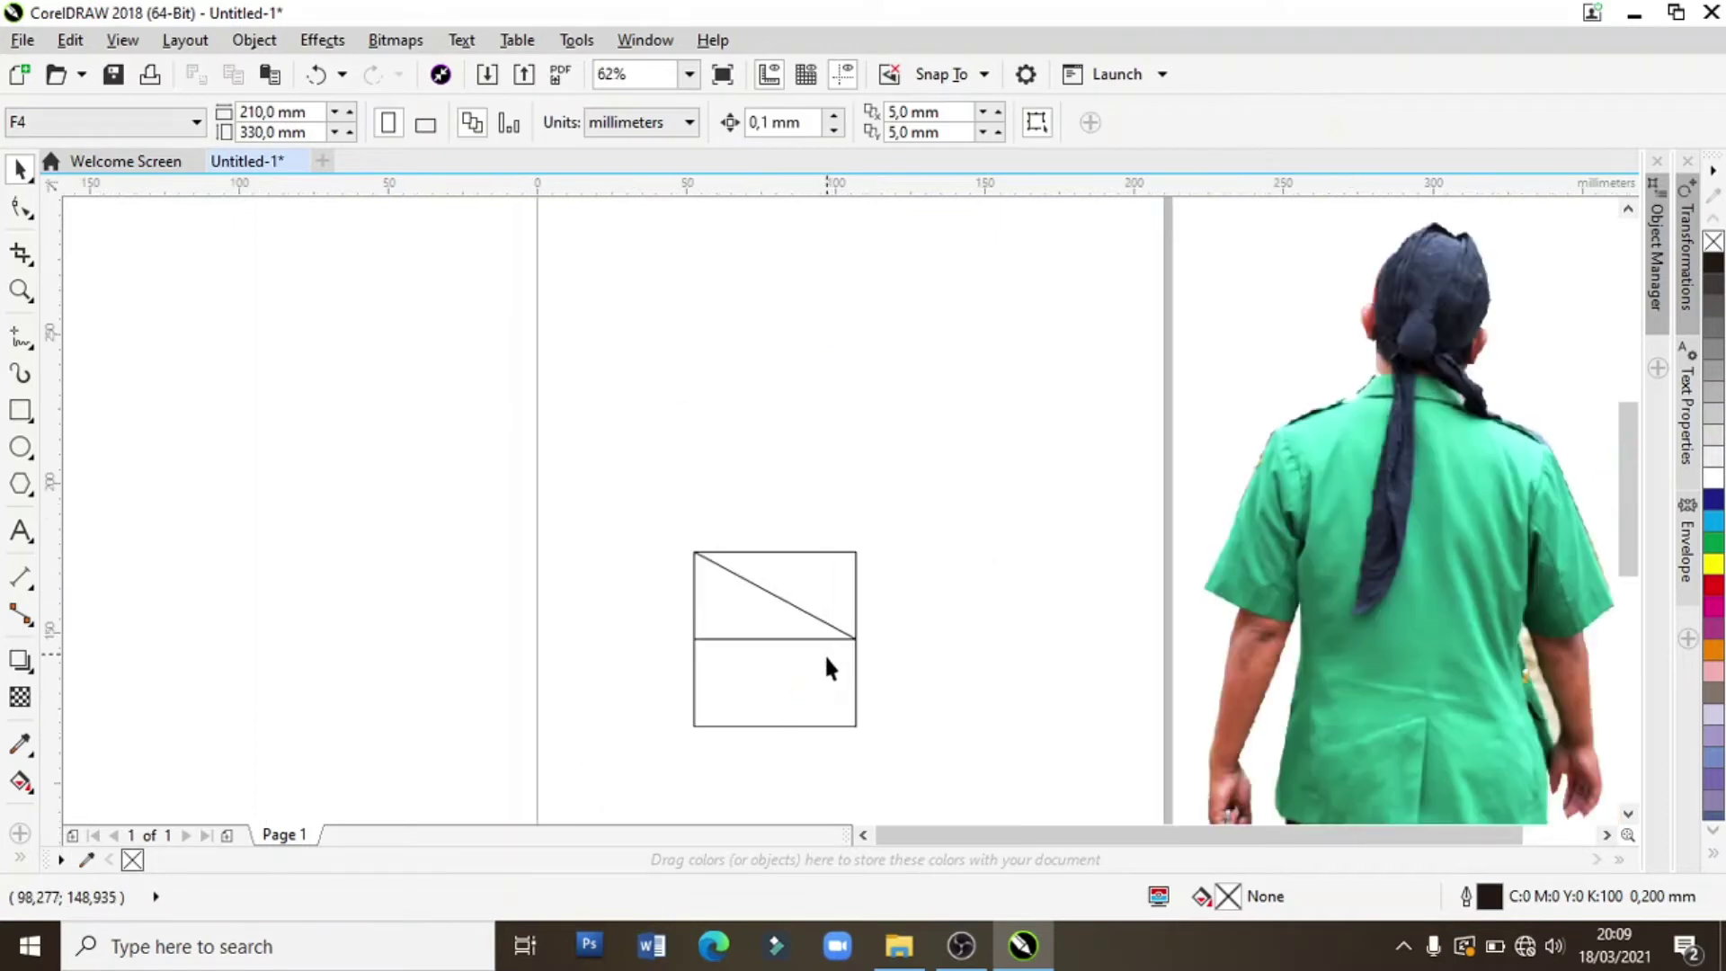
- Scale the three stacked shapes down to about 14.7 × 12.1 mm and move them up-left
{"action": "left_click_drag", "start_coordinate": [914, 786], "coordinate": [914, 786]}
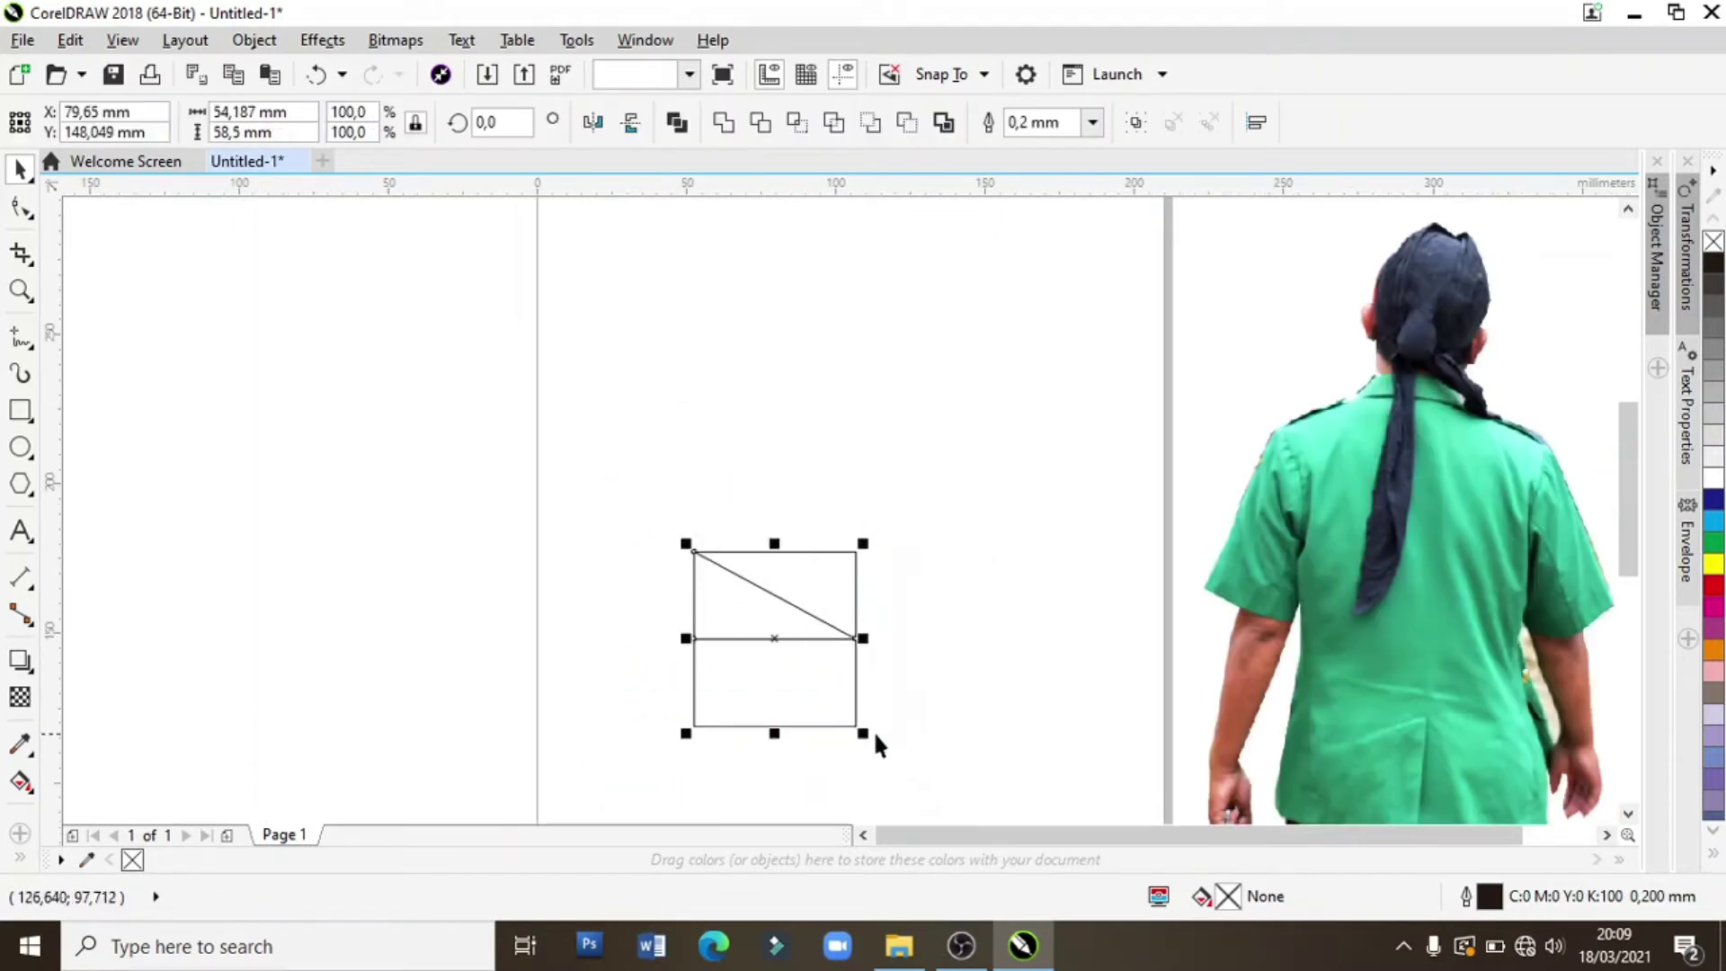
{"action": "left_click_drag", "start_coordinate": [861, 730], "coordinate": [760, 600]}
{"action": "mouse_move", "coordinate": [682, 560]}
{"action": "left_mouse_down"}
{"action": "mouse_move", "coordinate": [590, 476]}
{"action": "mouse_move", "coordinate": [698, 483]}
{"action": "mouse_move", "coordinate": [688, 530]}
{"action": "left_mouse_up"}
{"action": "scroll", "coordinate": [616, 485], "scroll_direction": "up", "scroll_amount": 2}
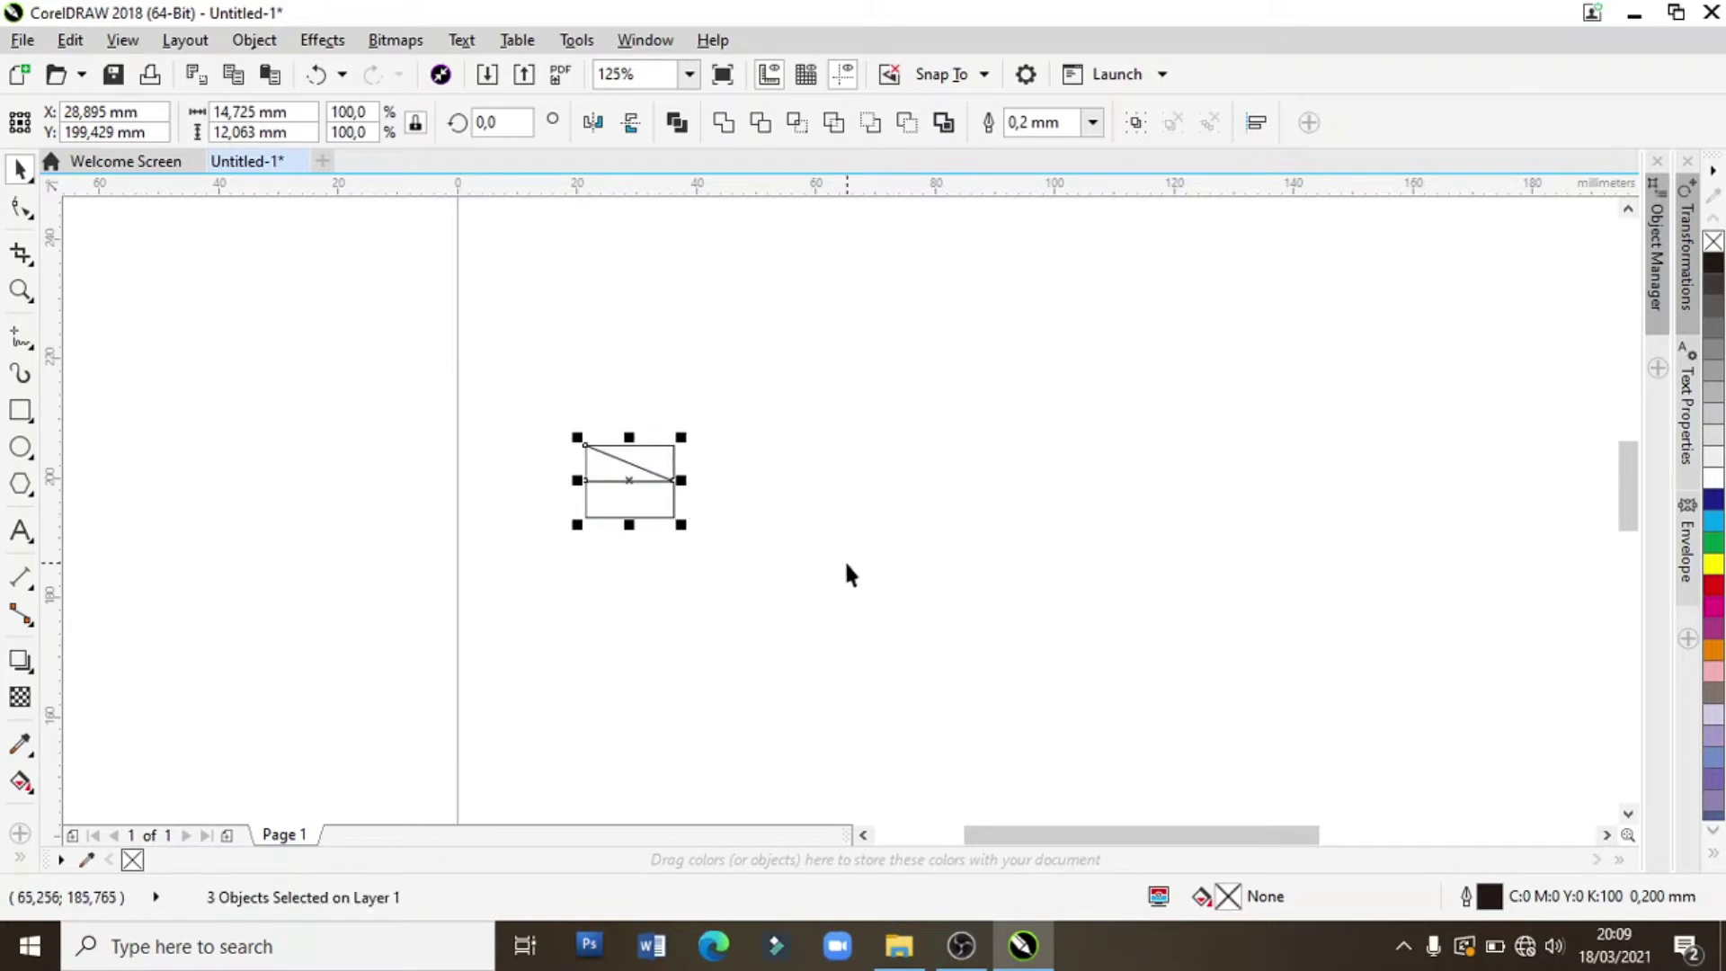
{"action": "left_click", "coordinate": [500, 376]}
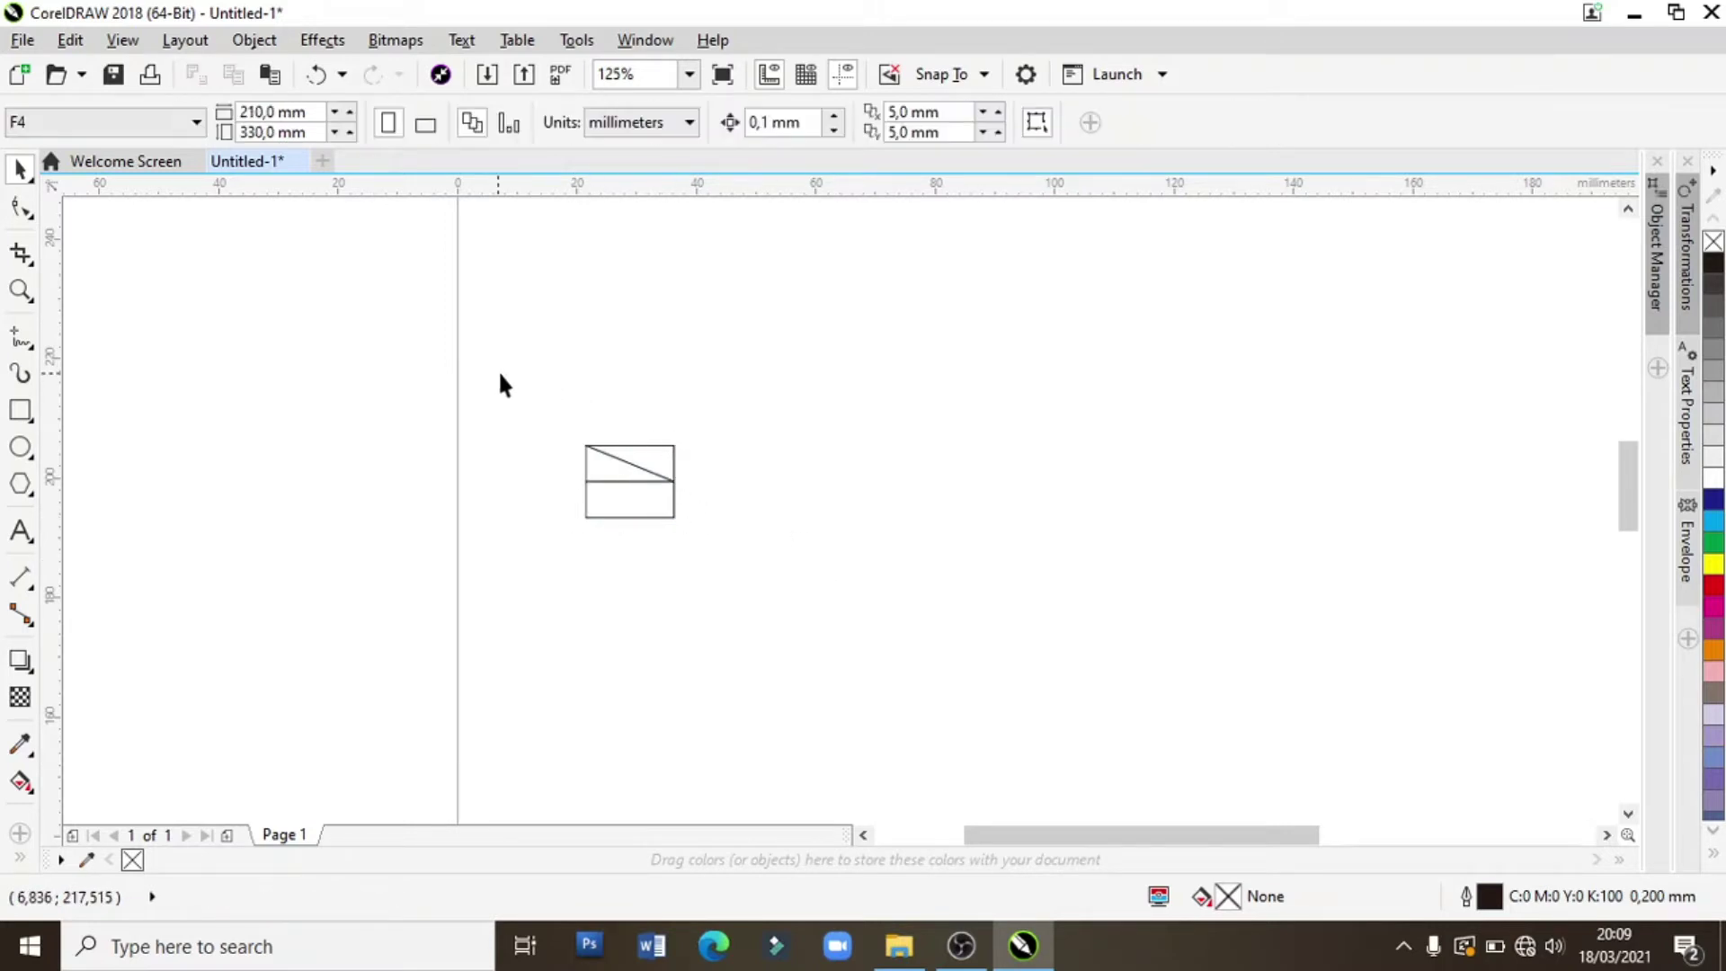
- Group the rectangle, divider and diagonal line into one tile
{"action": "left_click_drag", "start_coordinate": [740, 538], "coordinate": [743, 544]}
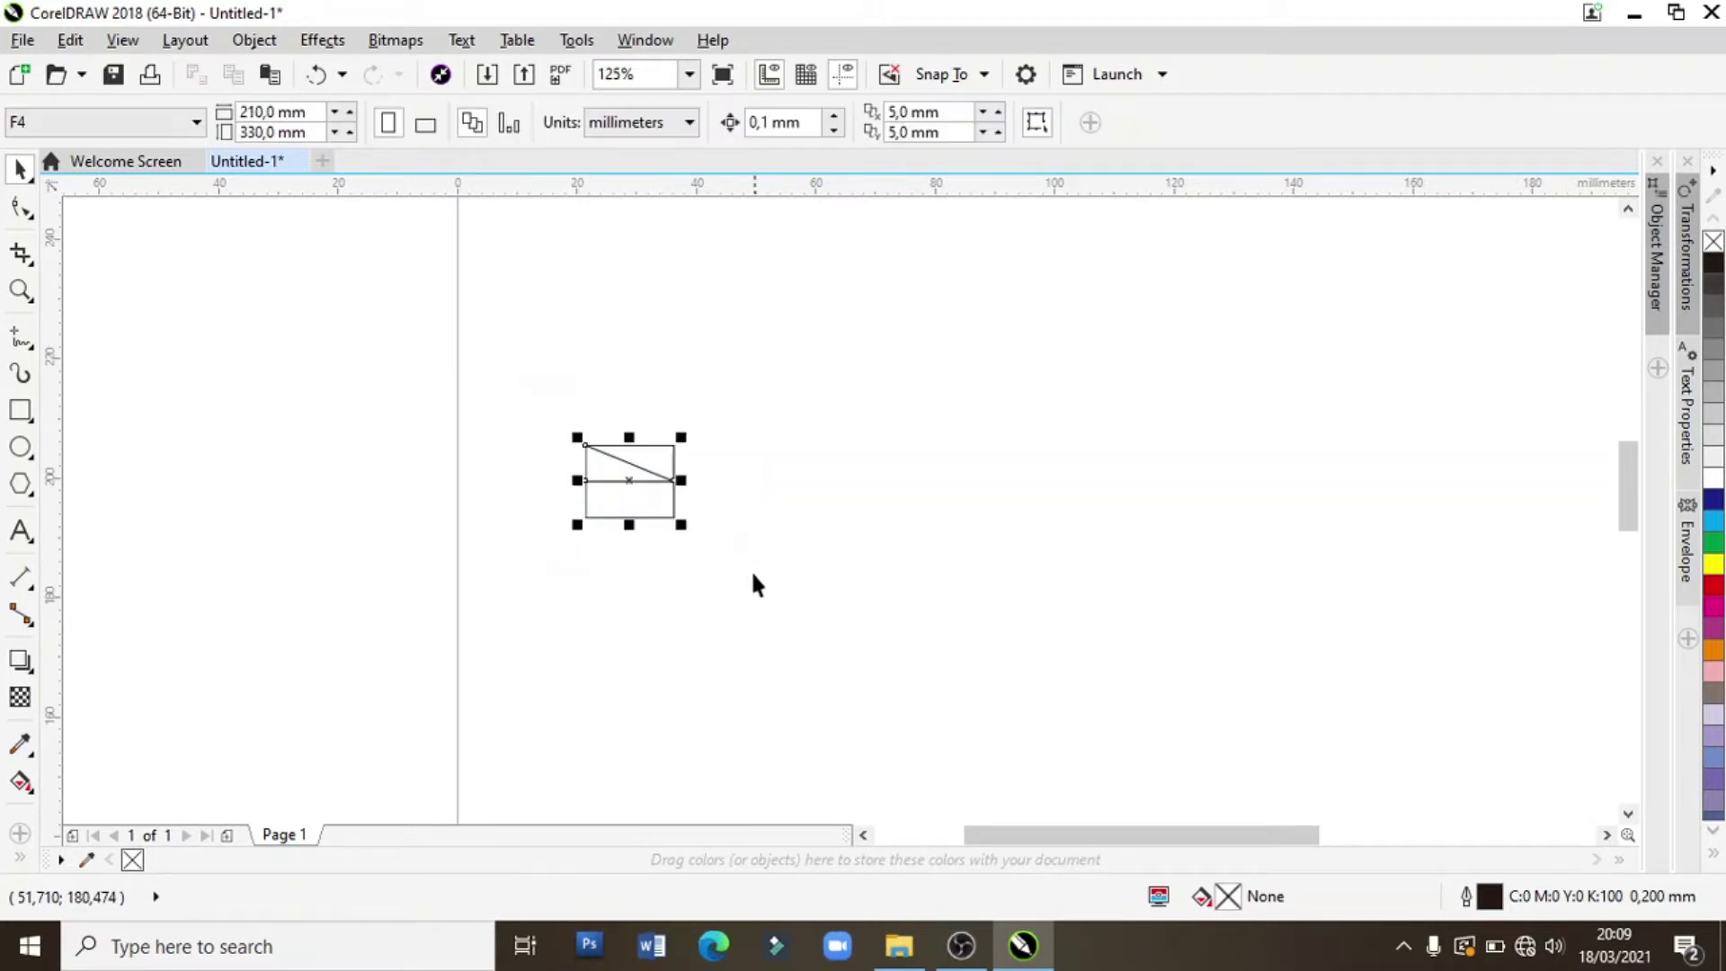
{"action": "right_click", "coordinate": [604, 469]}
{"action": "left_click", "coordinate": [663, 451]}
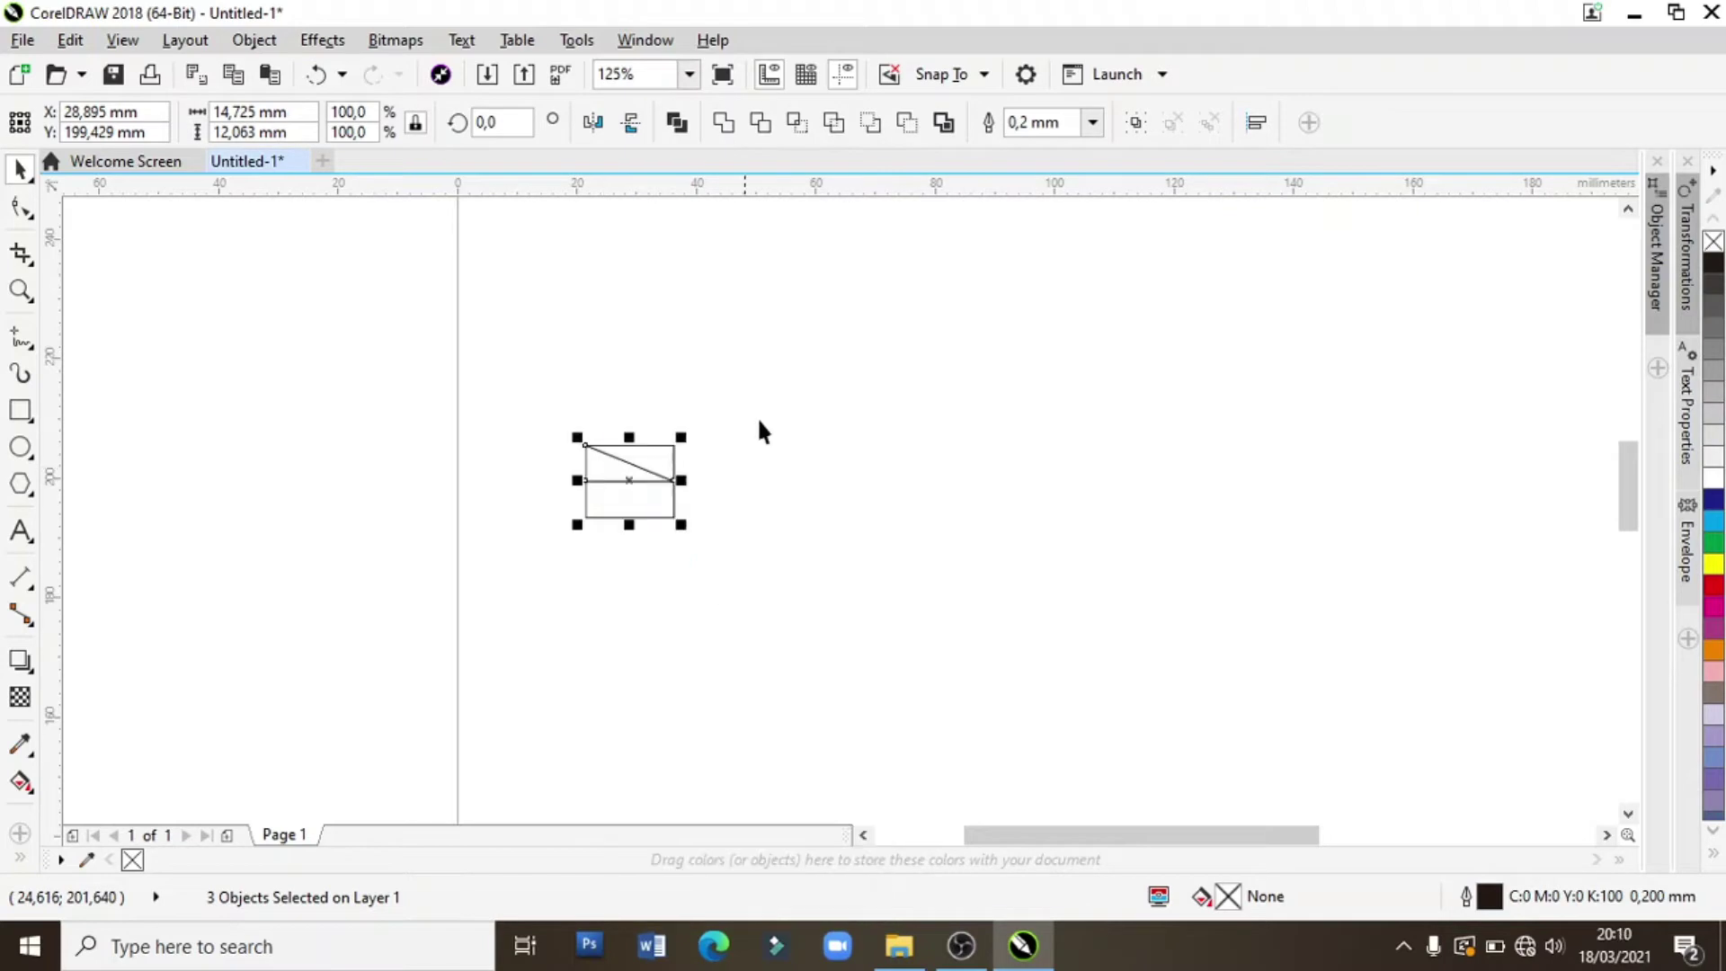
{"action": "left_click", "coordinate": [757, 417]}
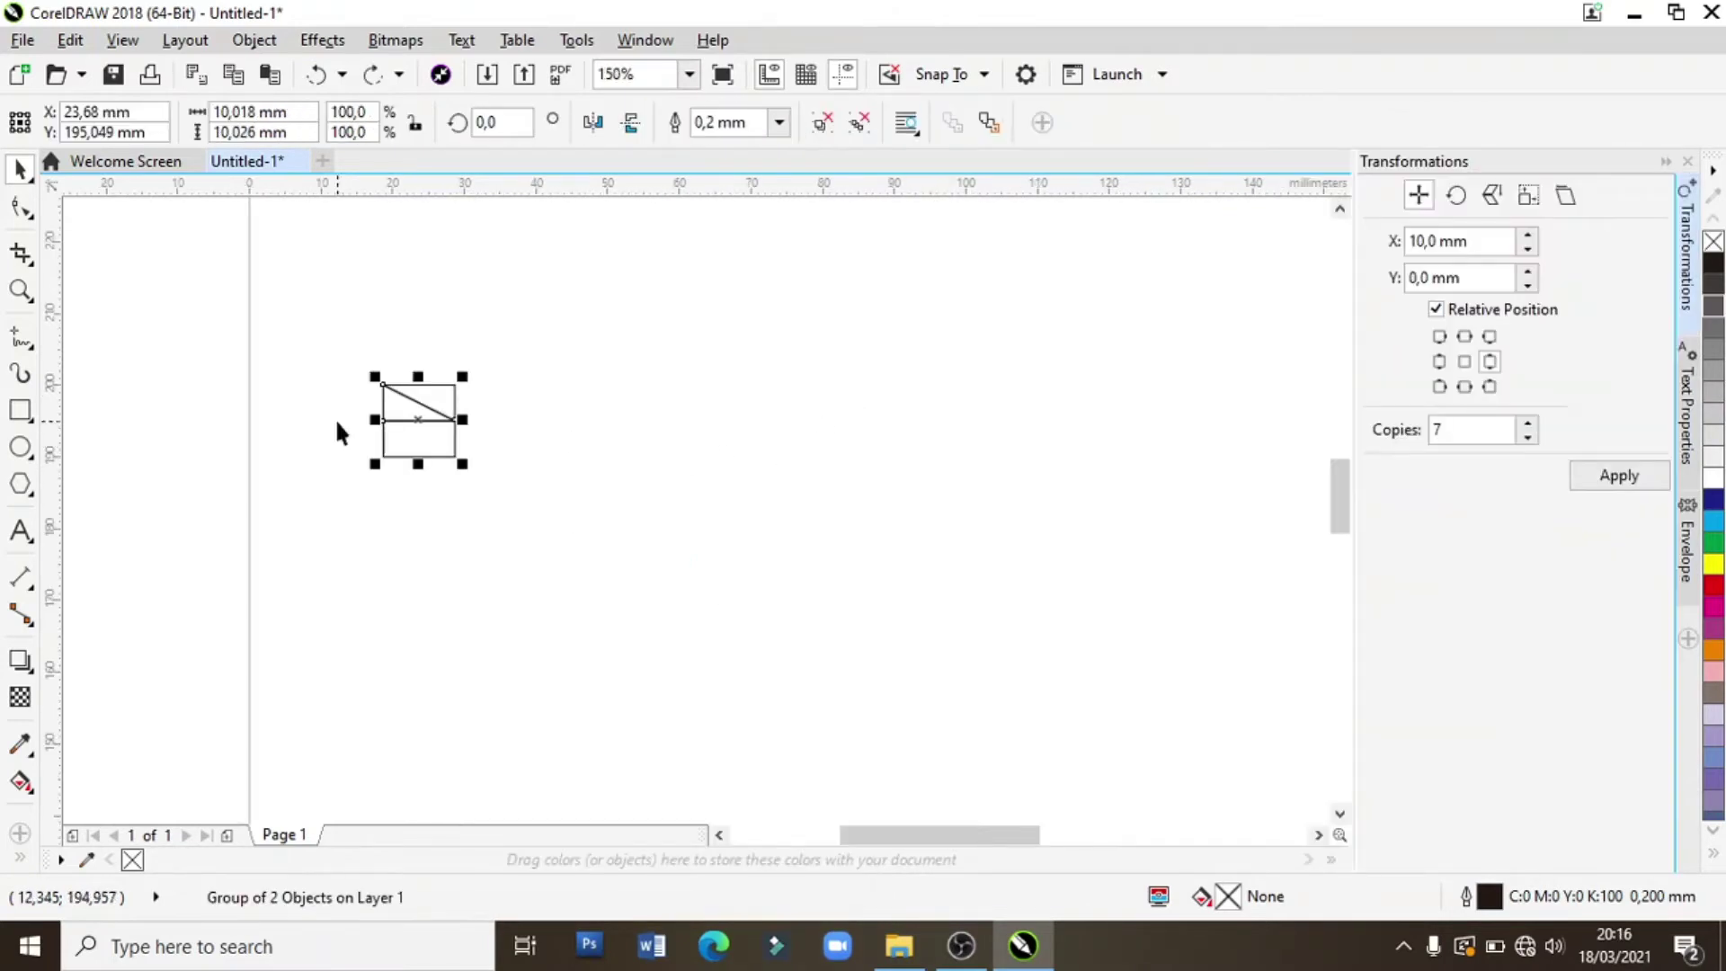
{"action": "left_click", "coordinate": [336, 419]}
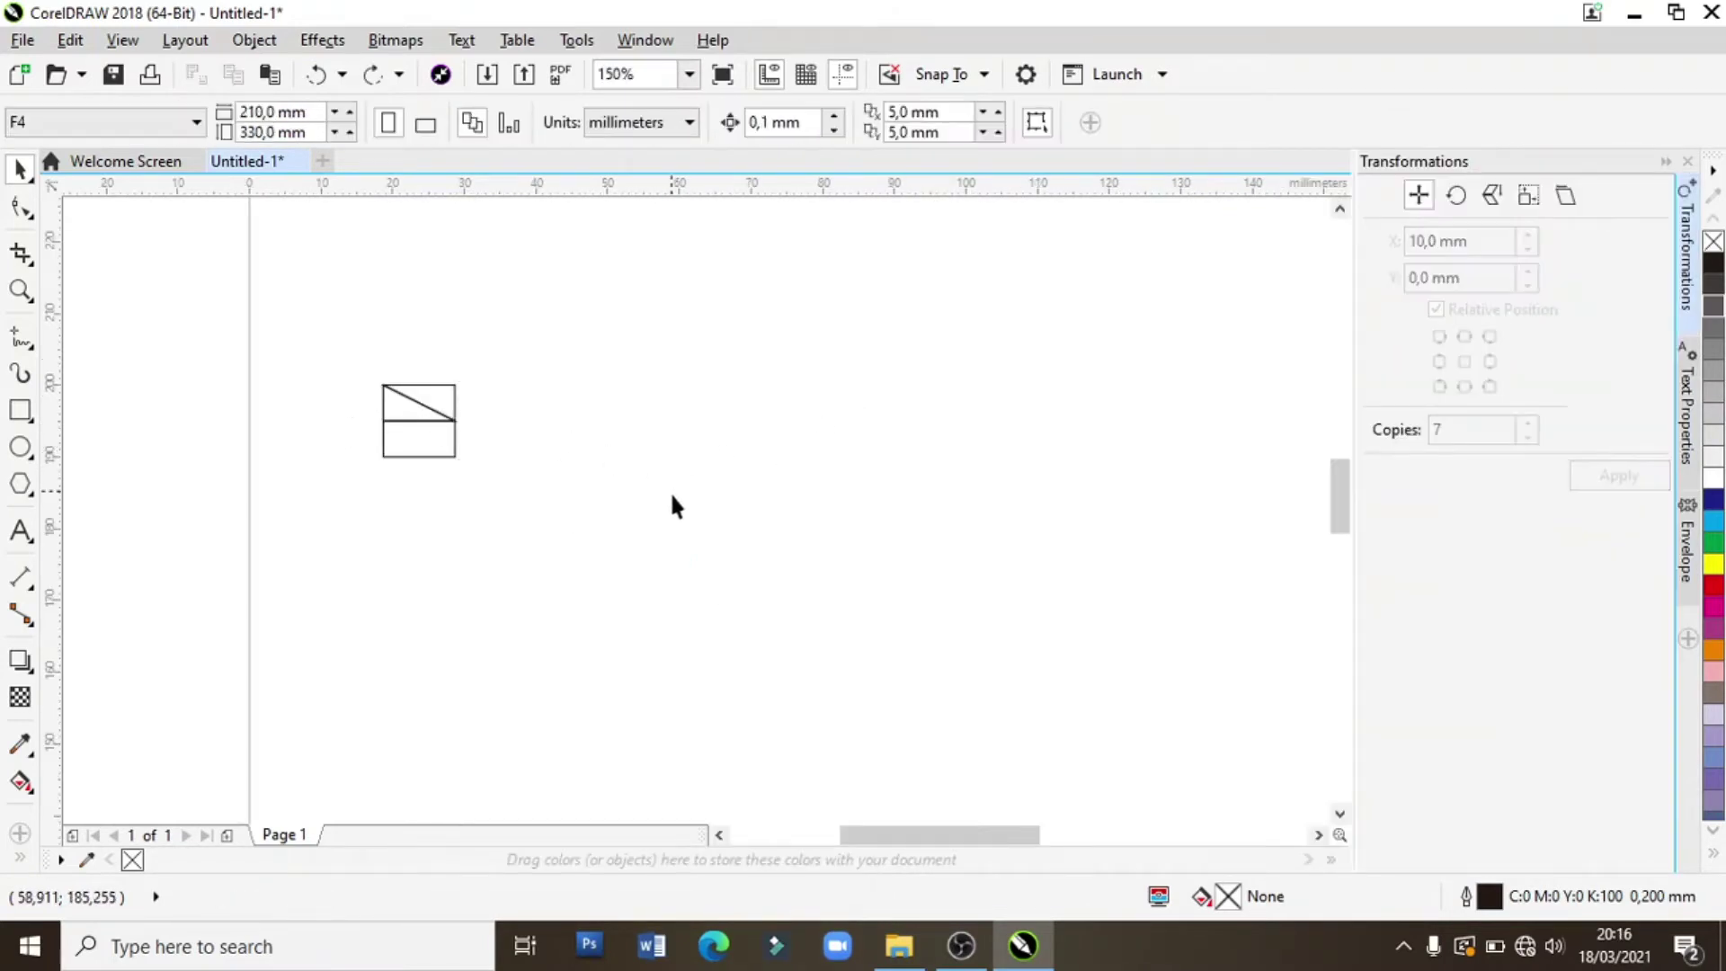
- Copy the grouped tile 20 times to the right at X 10 mm with Transformations Position
{"action": "left_click", "coordinate": [1668, 163]}
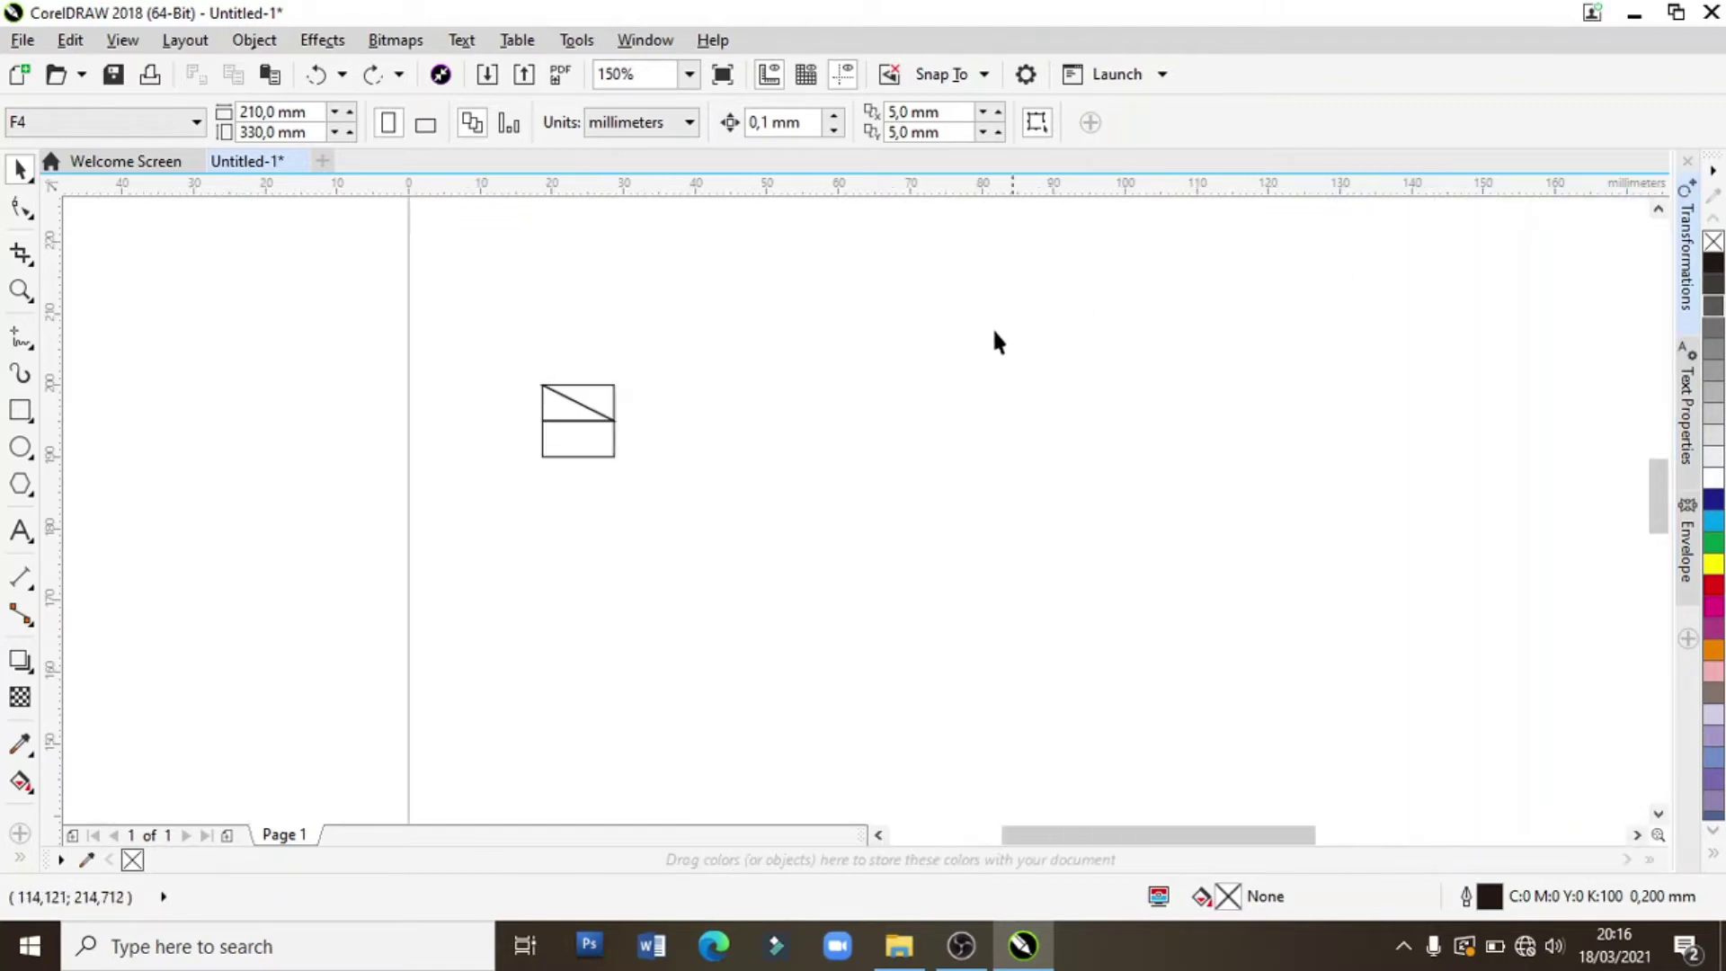
{"action": "scroll", "coordinate": [585, 447], "scroll_direction": "up", "scroll_amount": 1}
{"action": "left_click", "coordinate": [583, 441]}
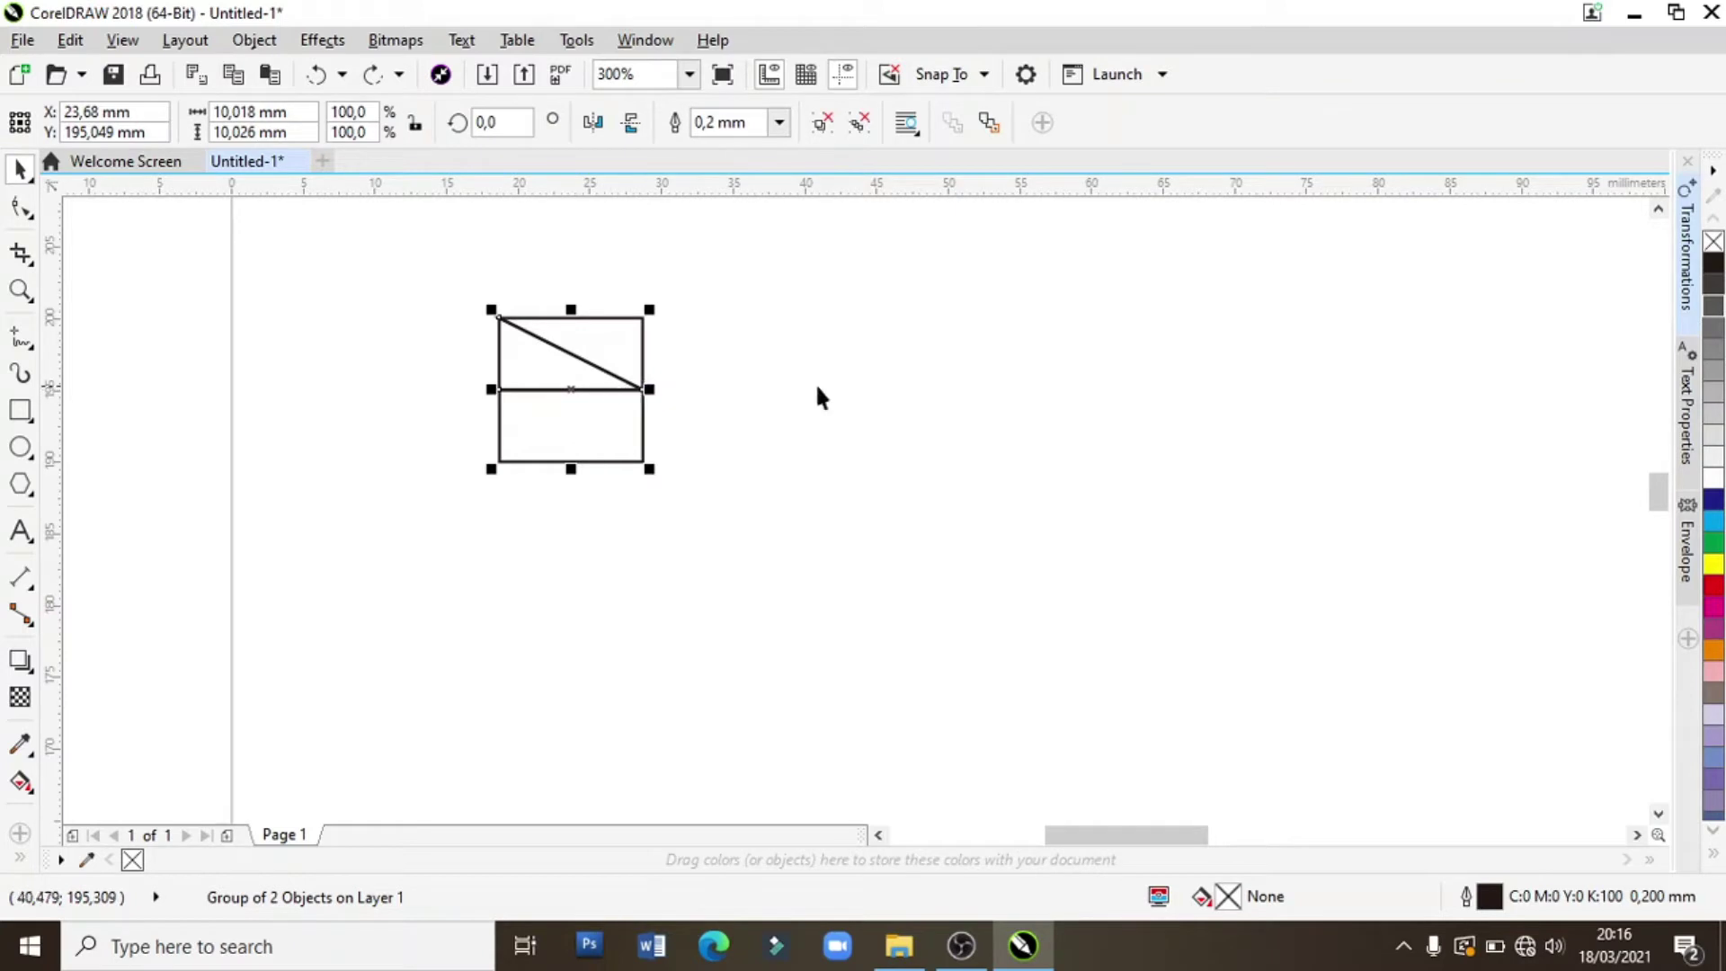
{"action": "left_click", "coordinate": [254, 39]}
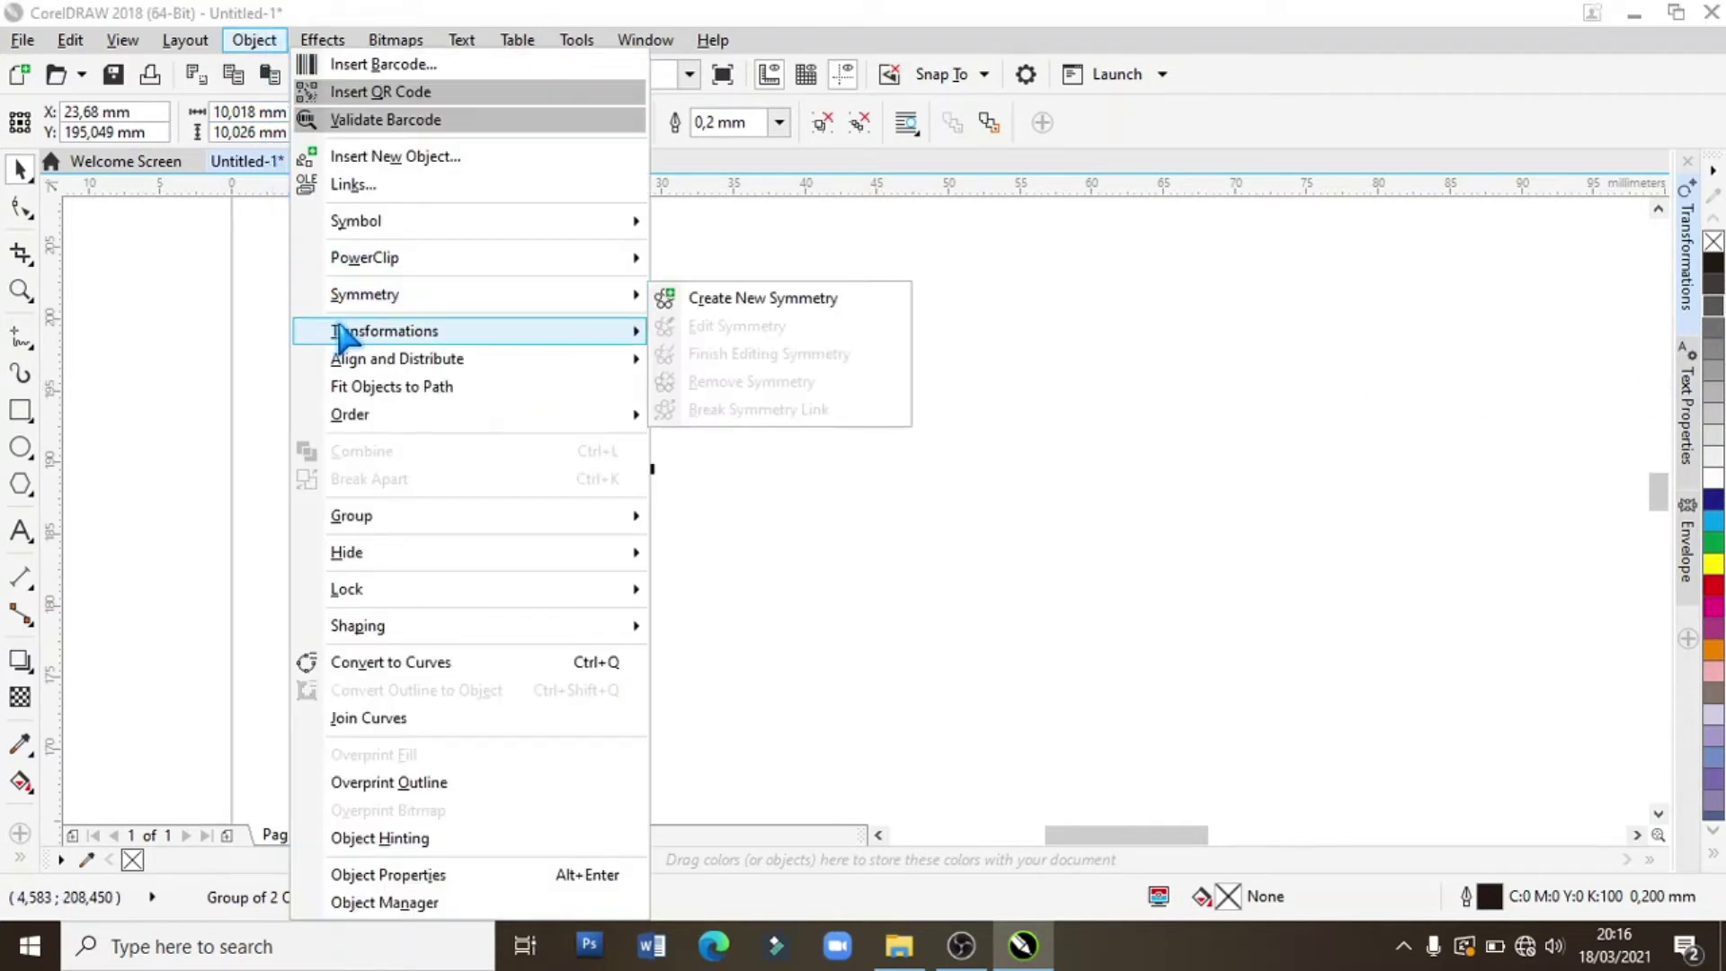
{"action": "left_click", "coordinate": [693, 333]}
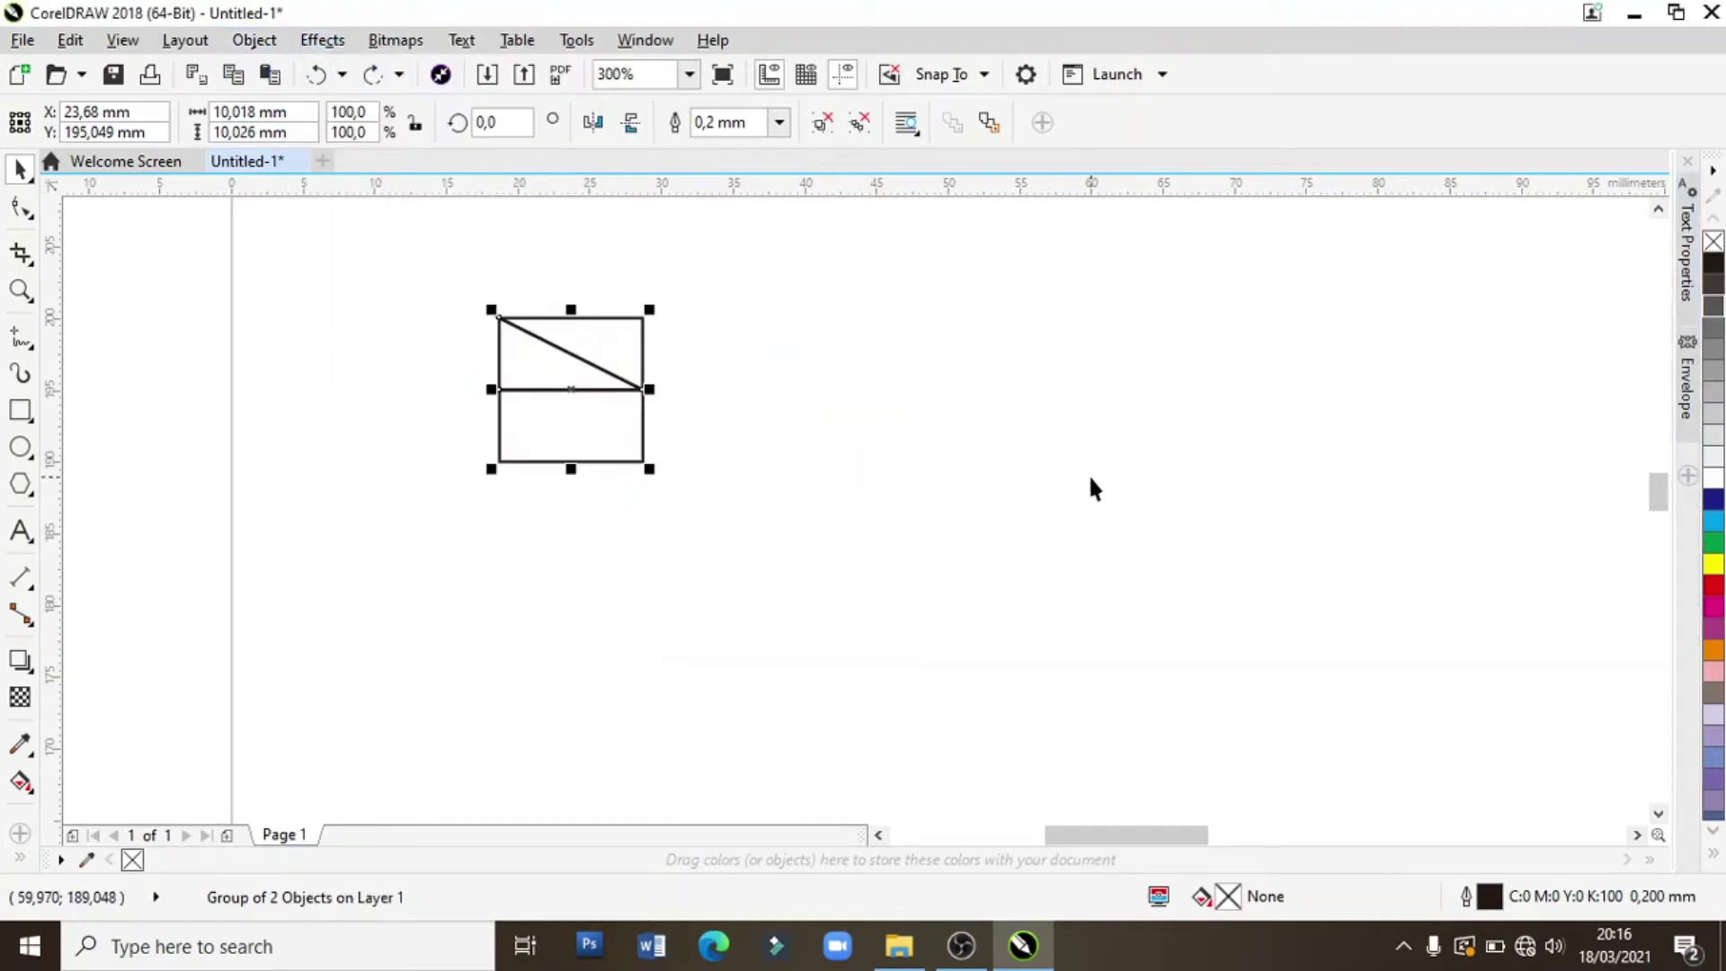
{"action": "key", "text": "alt+F7"}
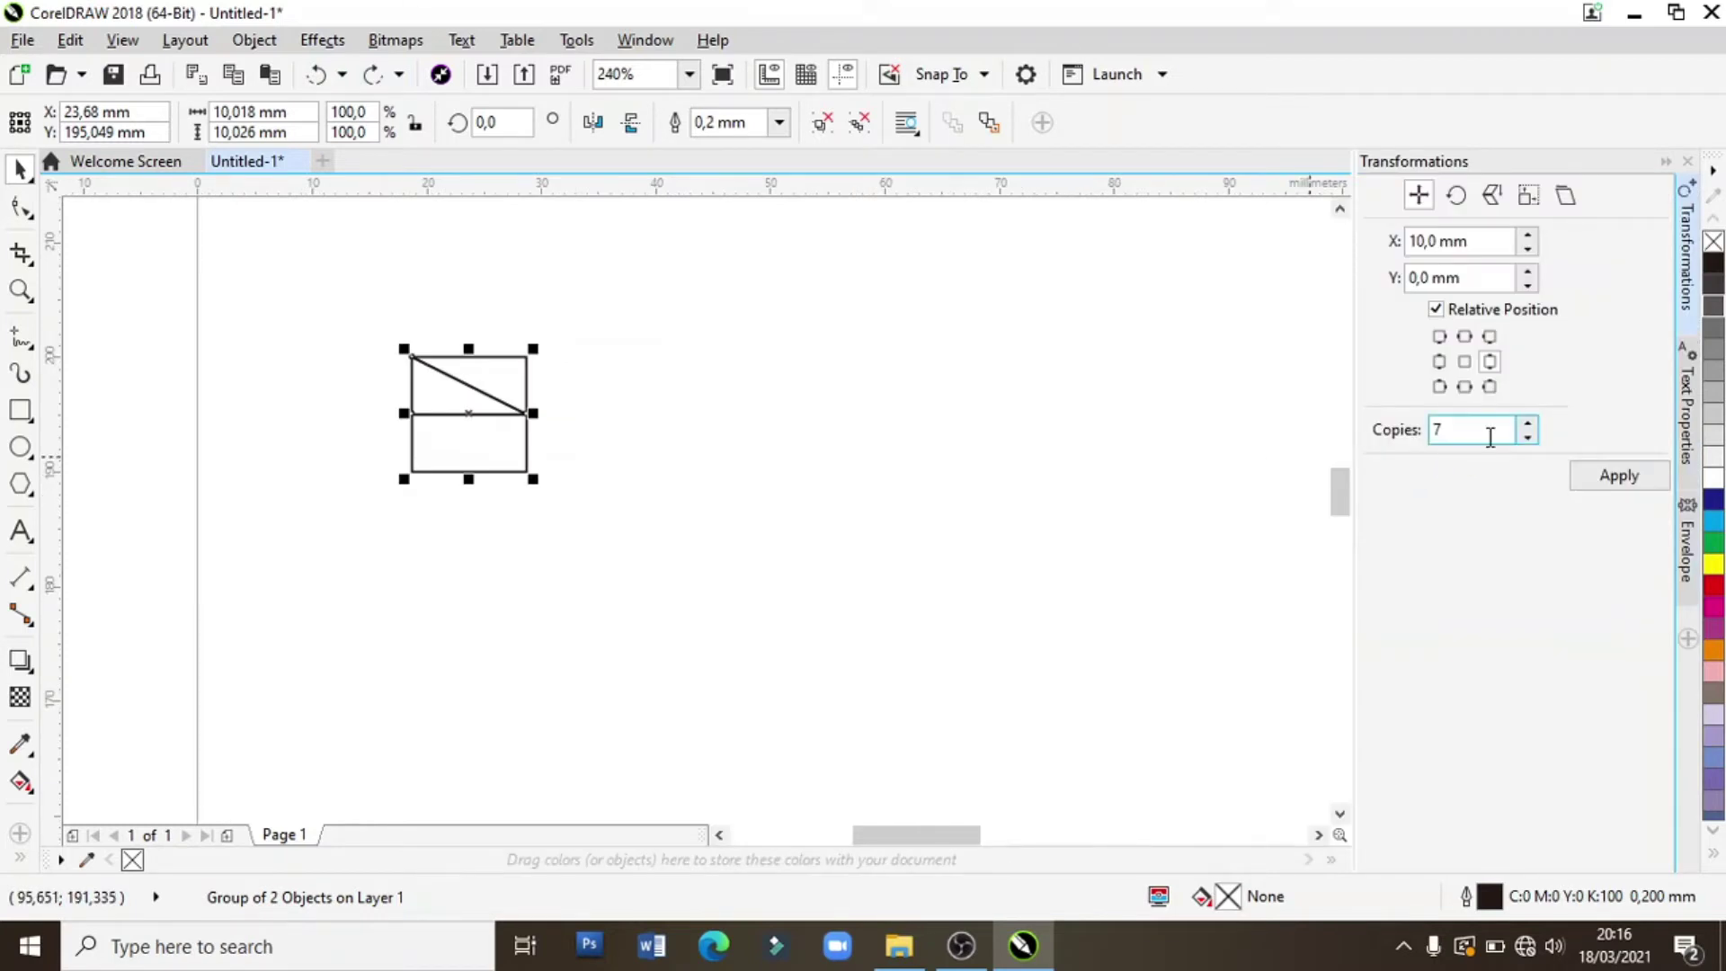
{"action": "double_click", "coordinate": [1453, 429]}
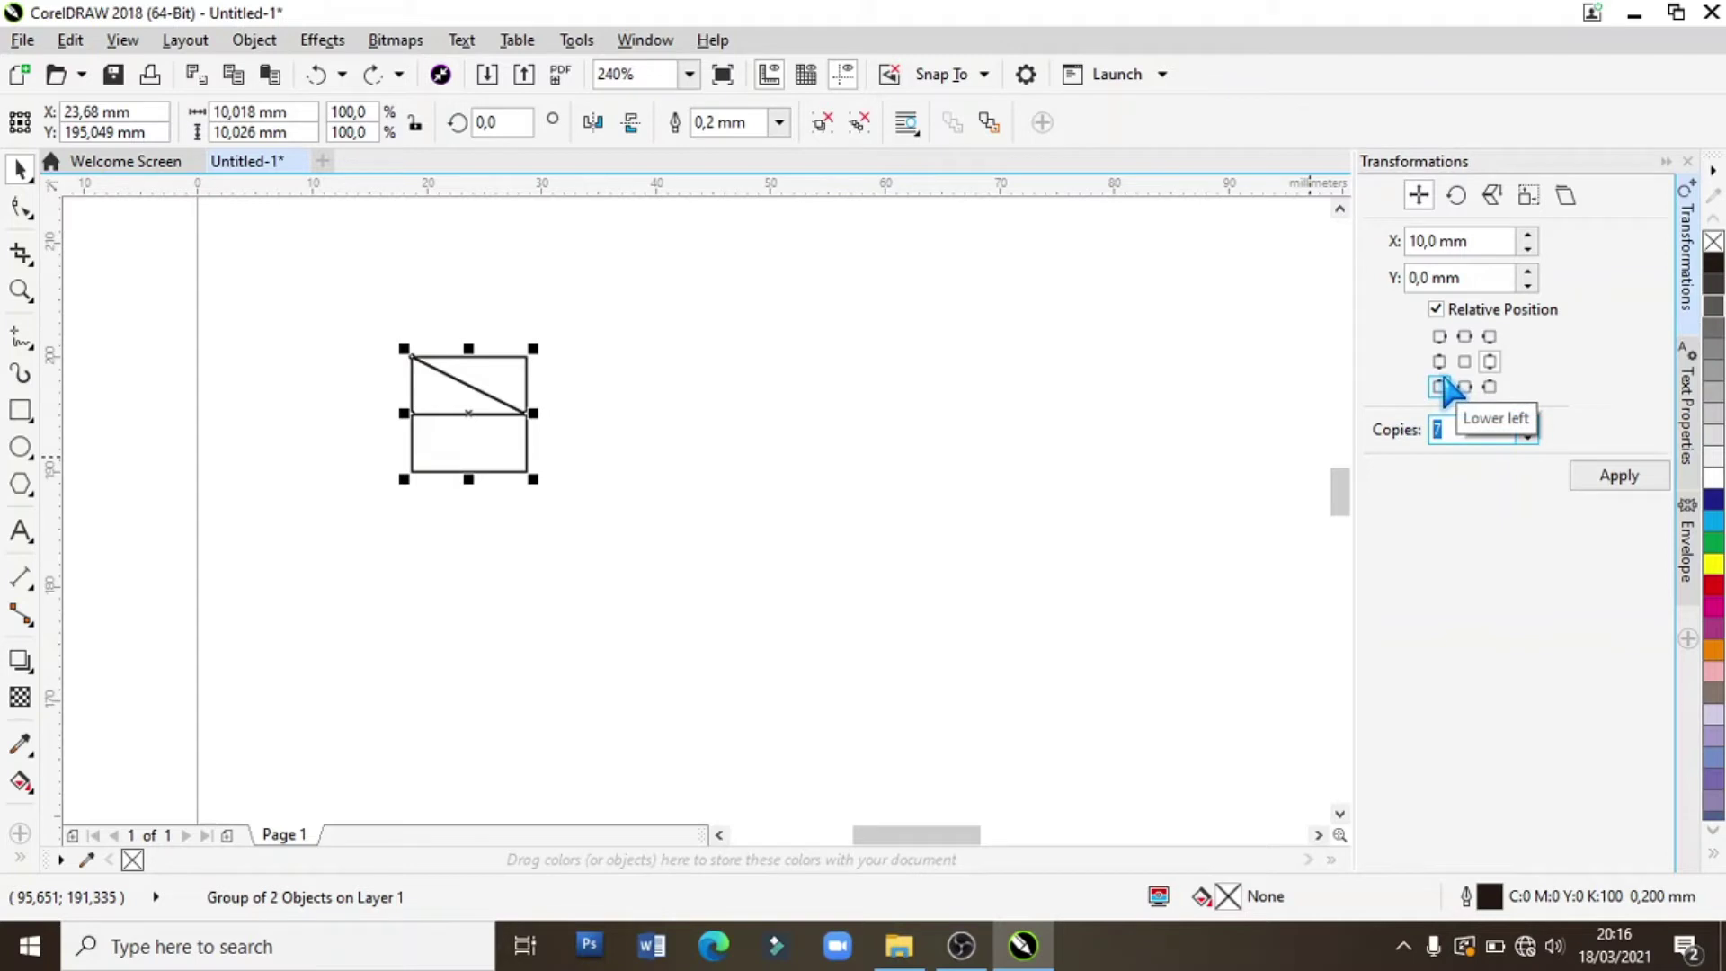
{"action": "type", "text": "20"}
{"action": "key", "text": "Return"}
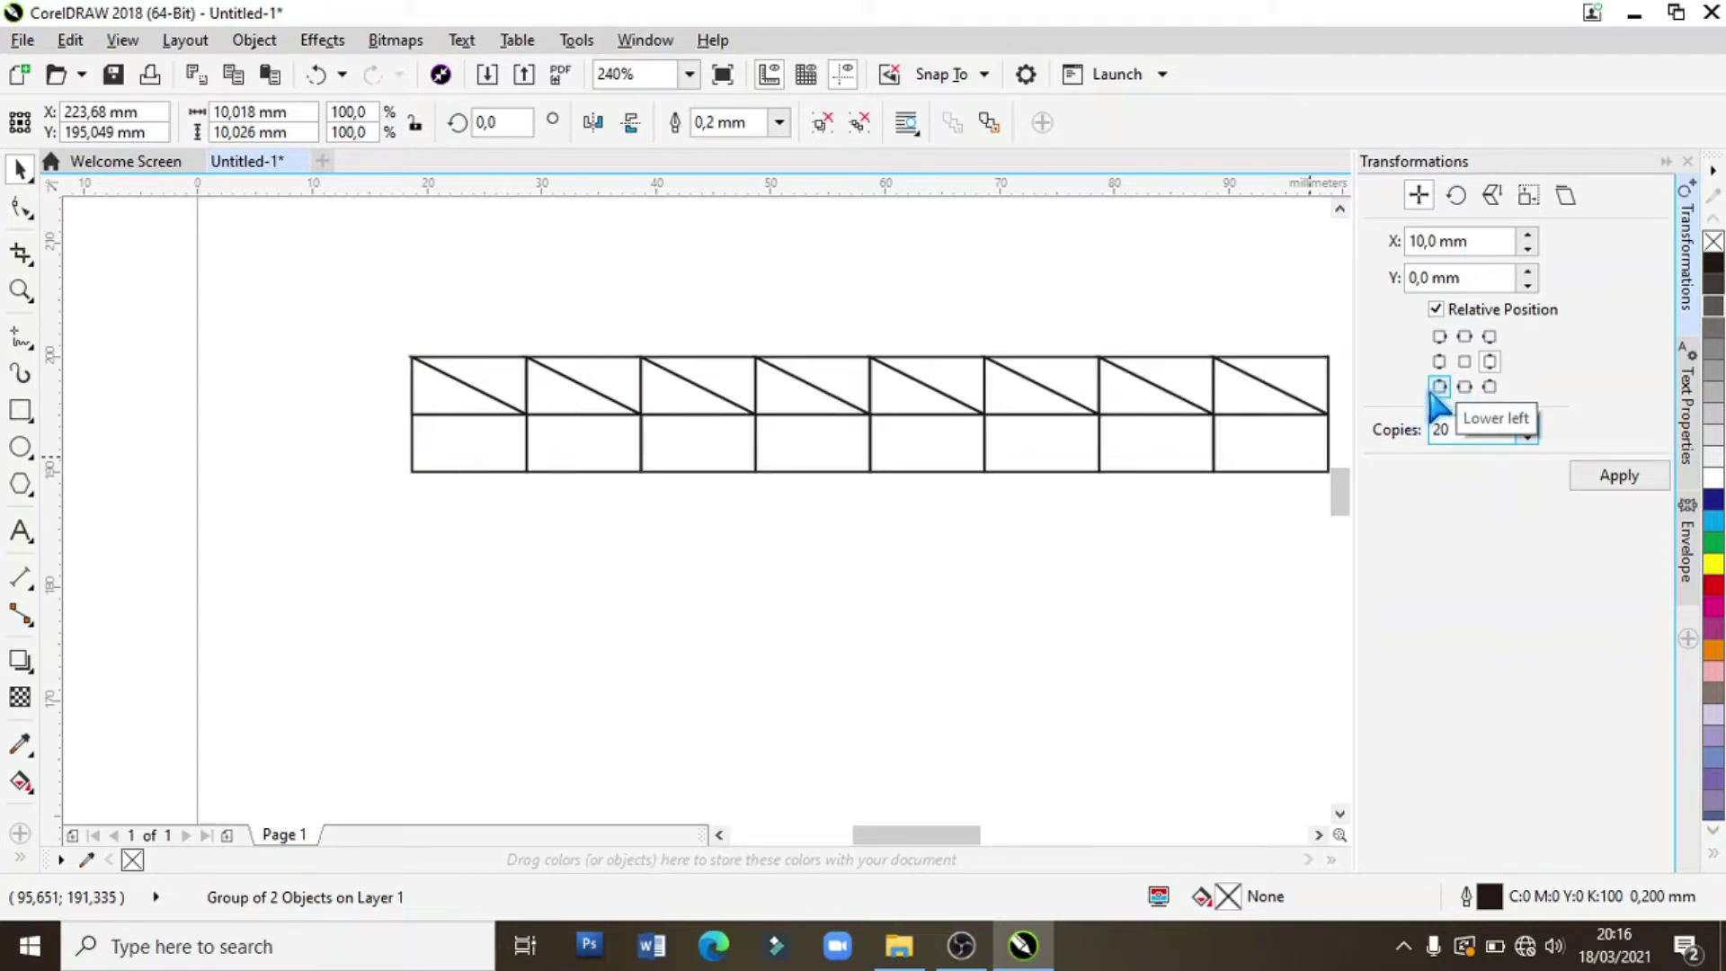
{"action": "scroll", "coordinate": [885, 822], "scroll_direction": "down", "scroll_amount": 1}
- Move the 21-tile row onto the page and stack 20 copies downward at Y −10.026 mm
{"action": "scroll", "coordinate": [930, 788], "scroll_direction": "down", "scroll_amount": 1}
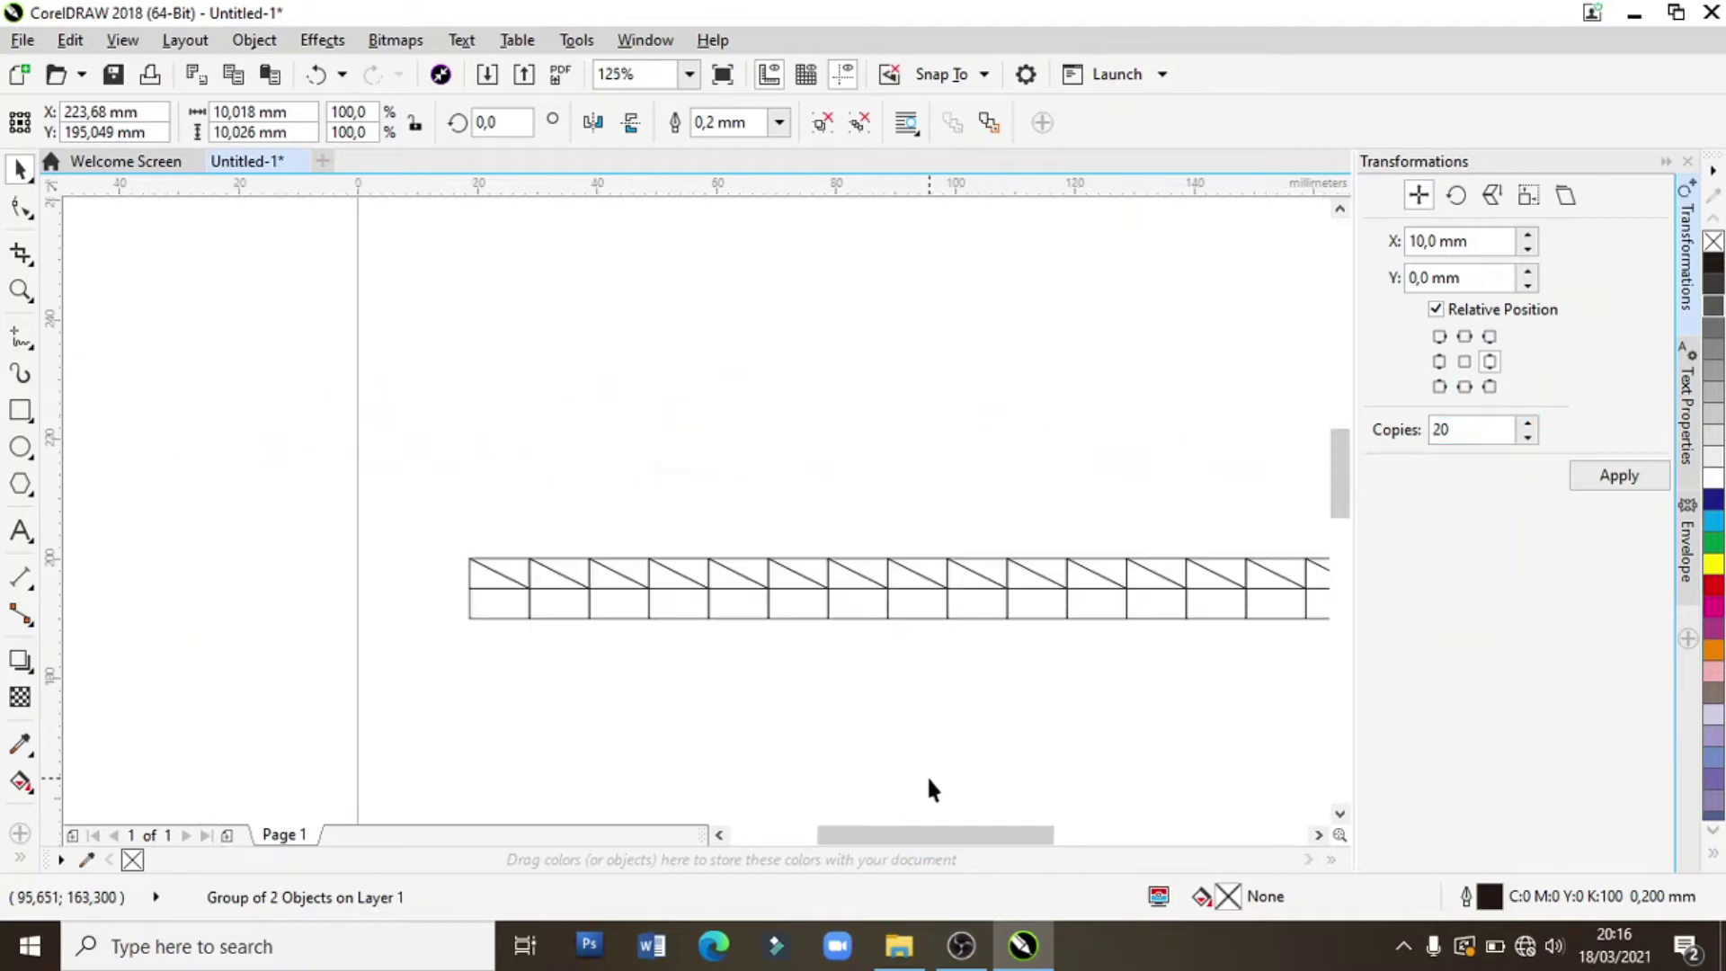
{"action": "scroll", "coordinate": [1325, 532], "scroll_direction": "down", "scroll_amount": 1}
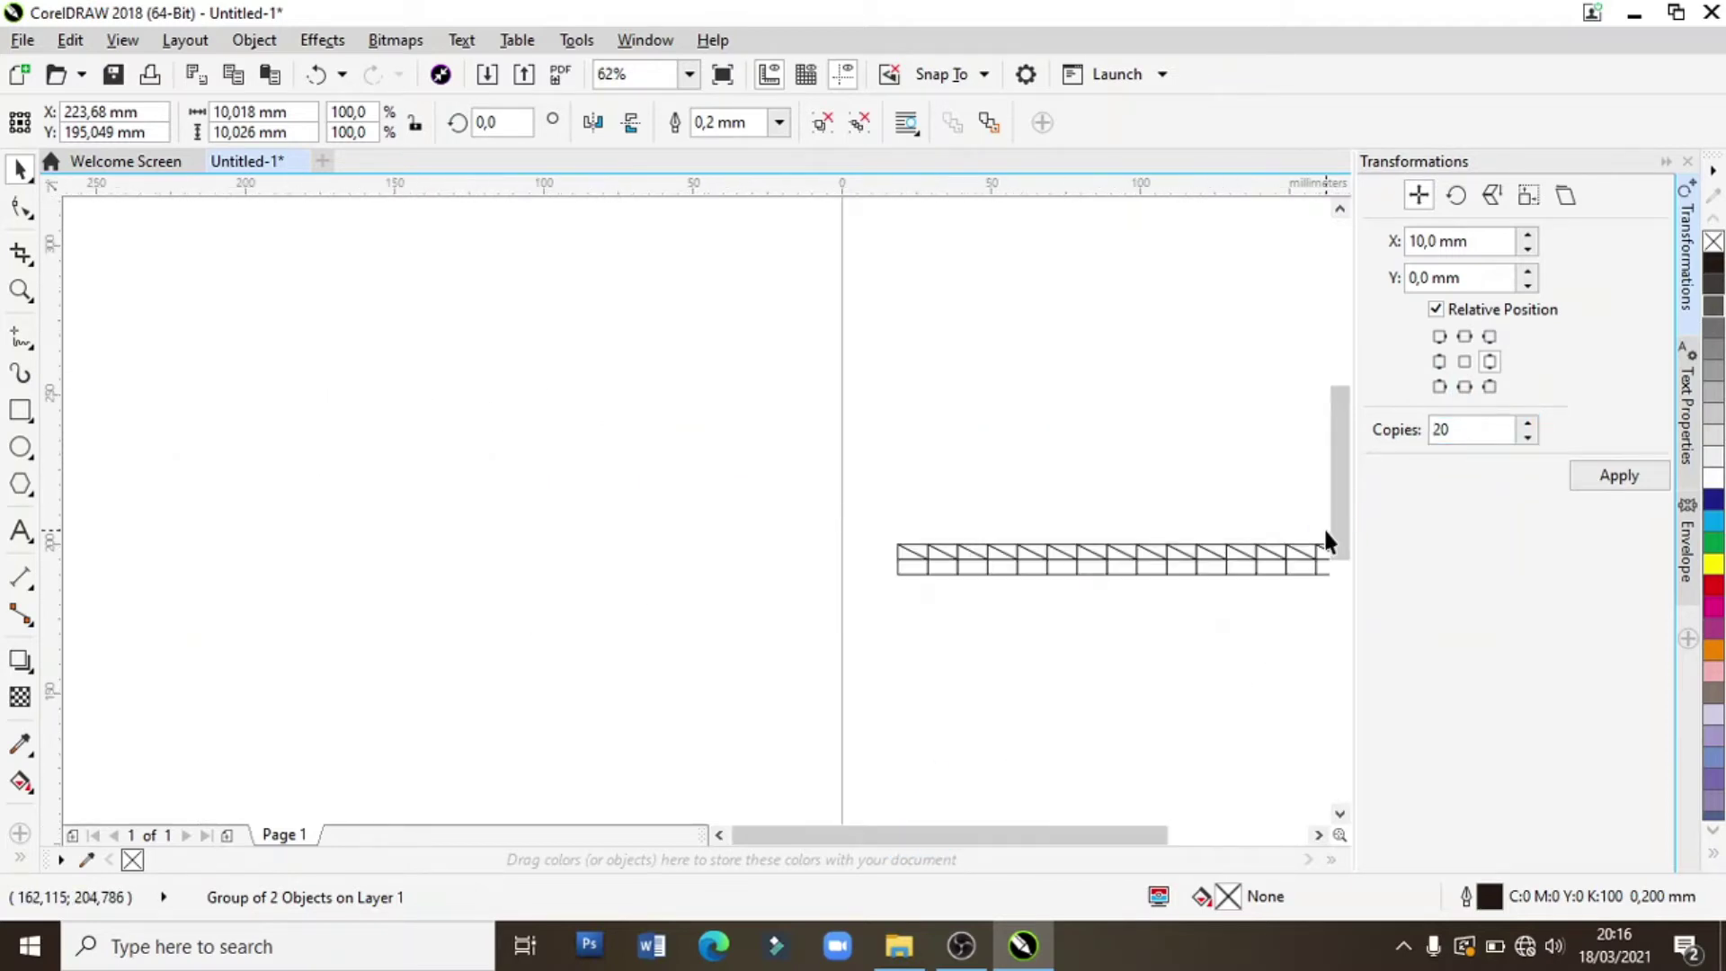
{"action": "left_click_drag", "start_coordinate": [1059, 835], "coordinate": [1158, 835]}
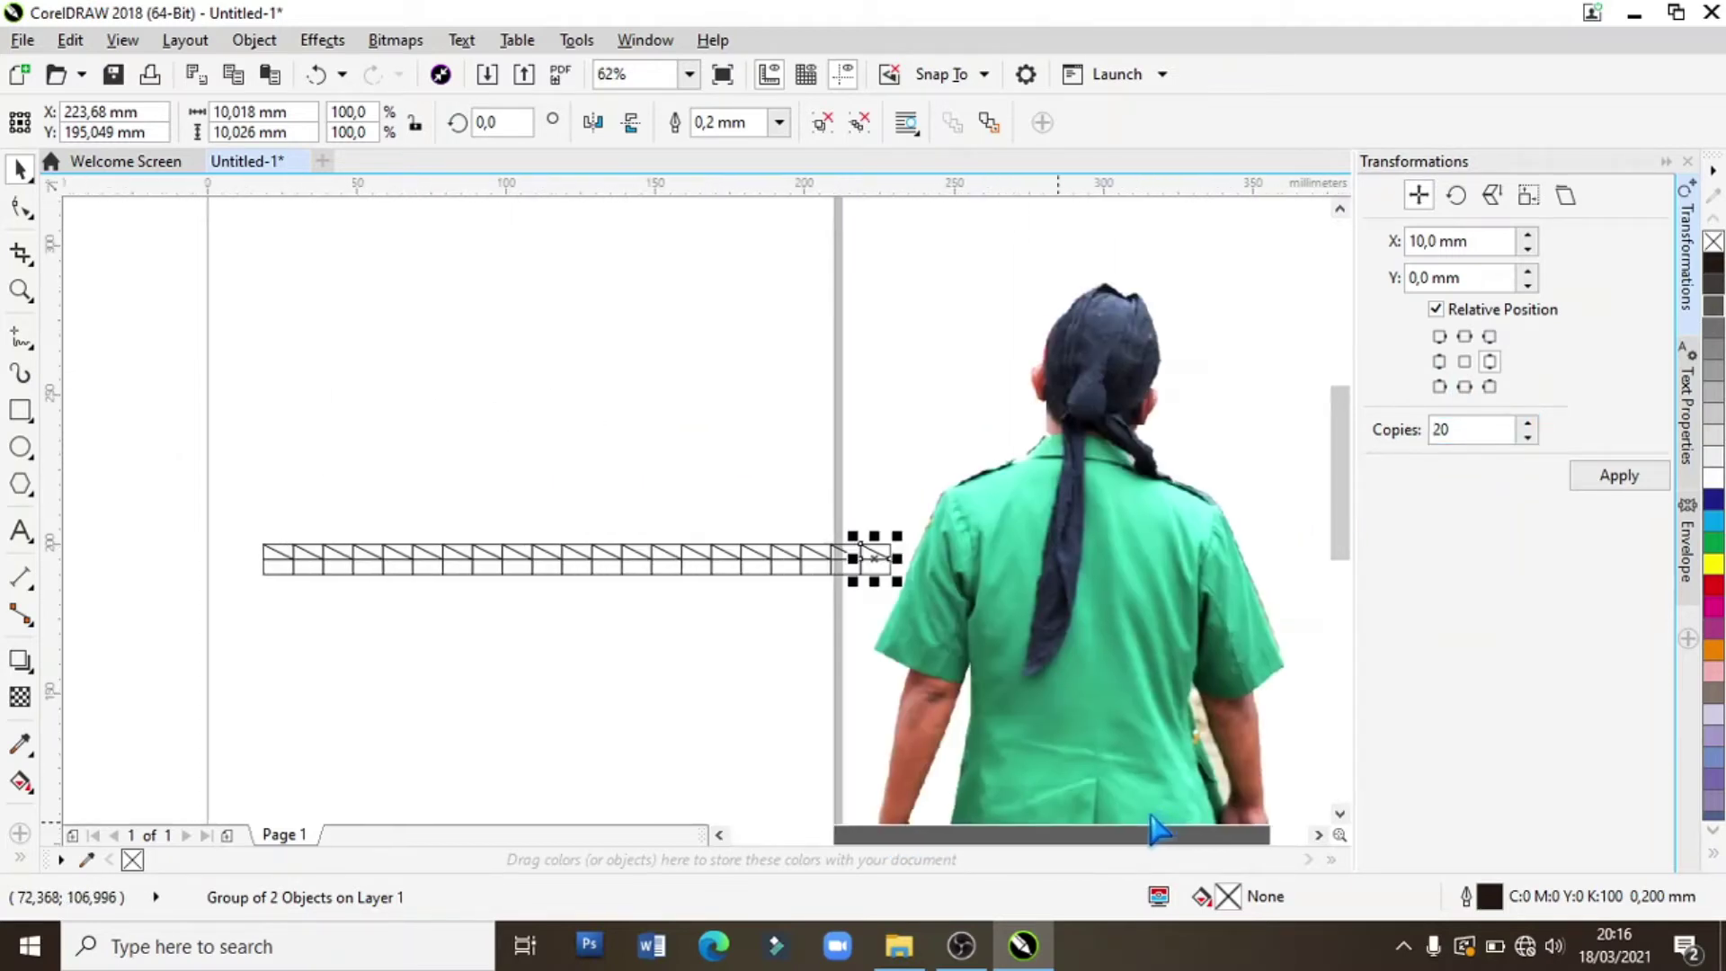
{"action": "left_click_drag", "start_coordinate": [158, 462], "coordinate": [915, 631]}
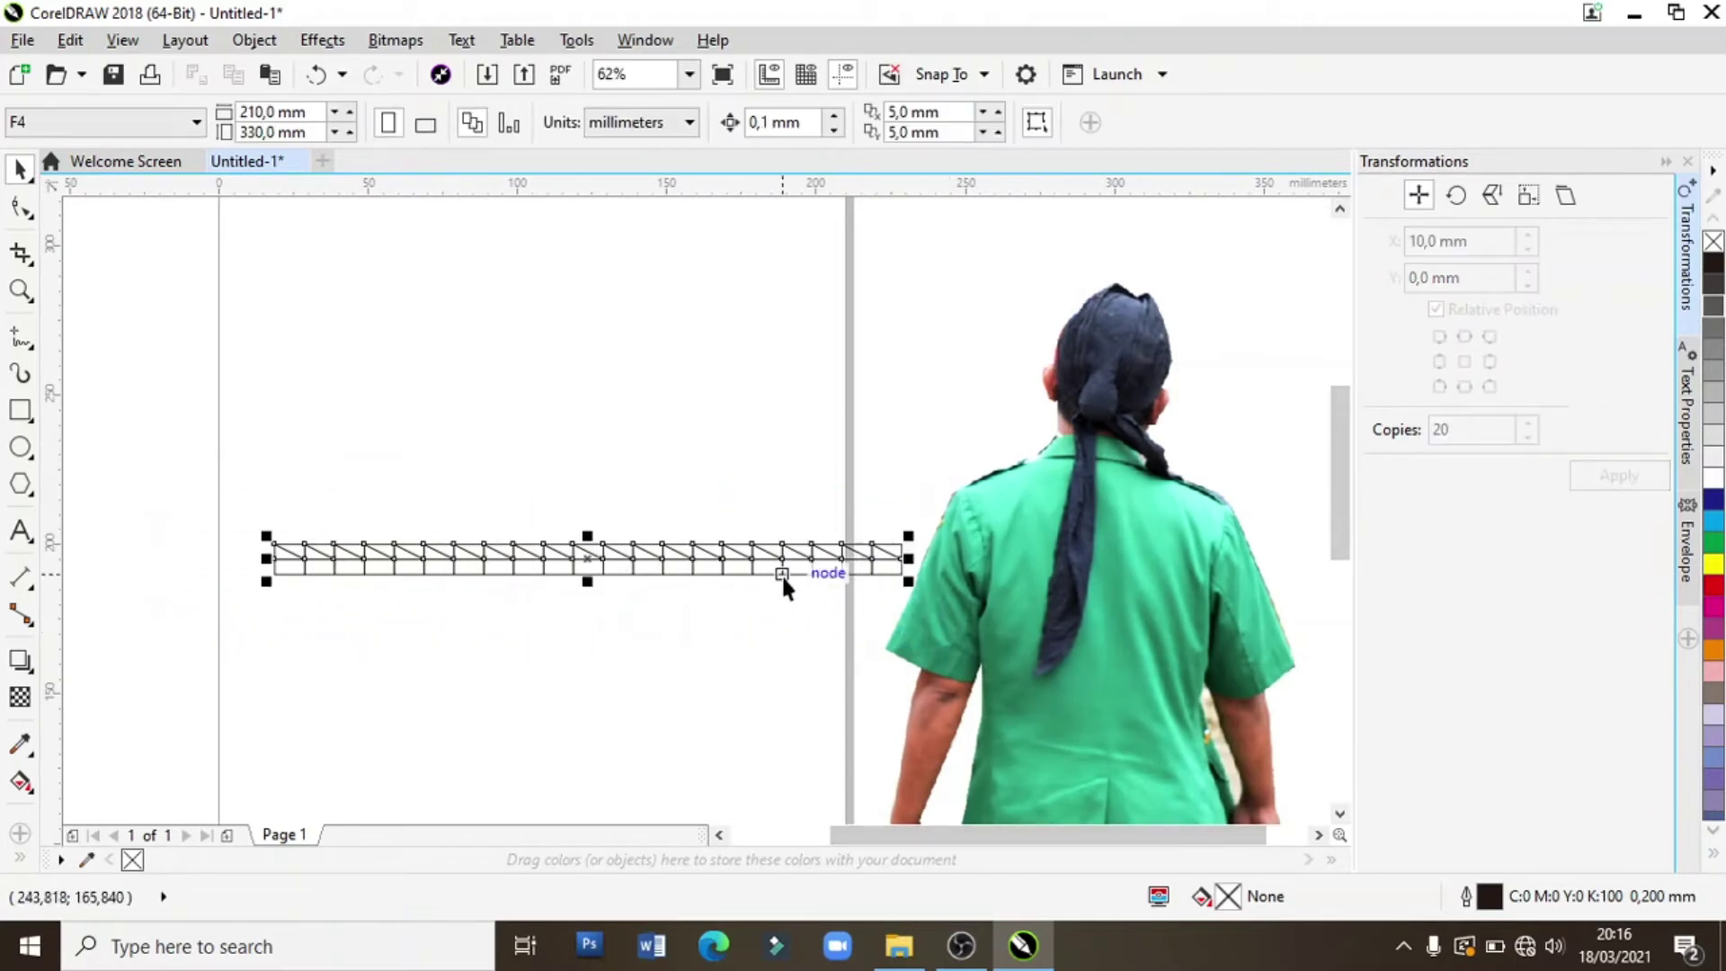
{"action": "left_click_drag", "start_coordinate": [767, 563], "coordinate": [708, 379]}
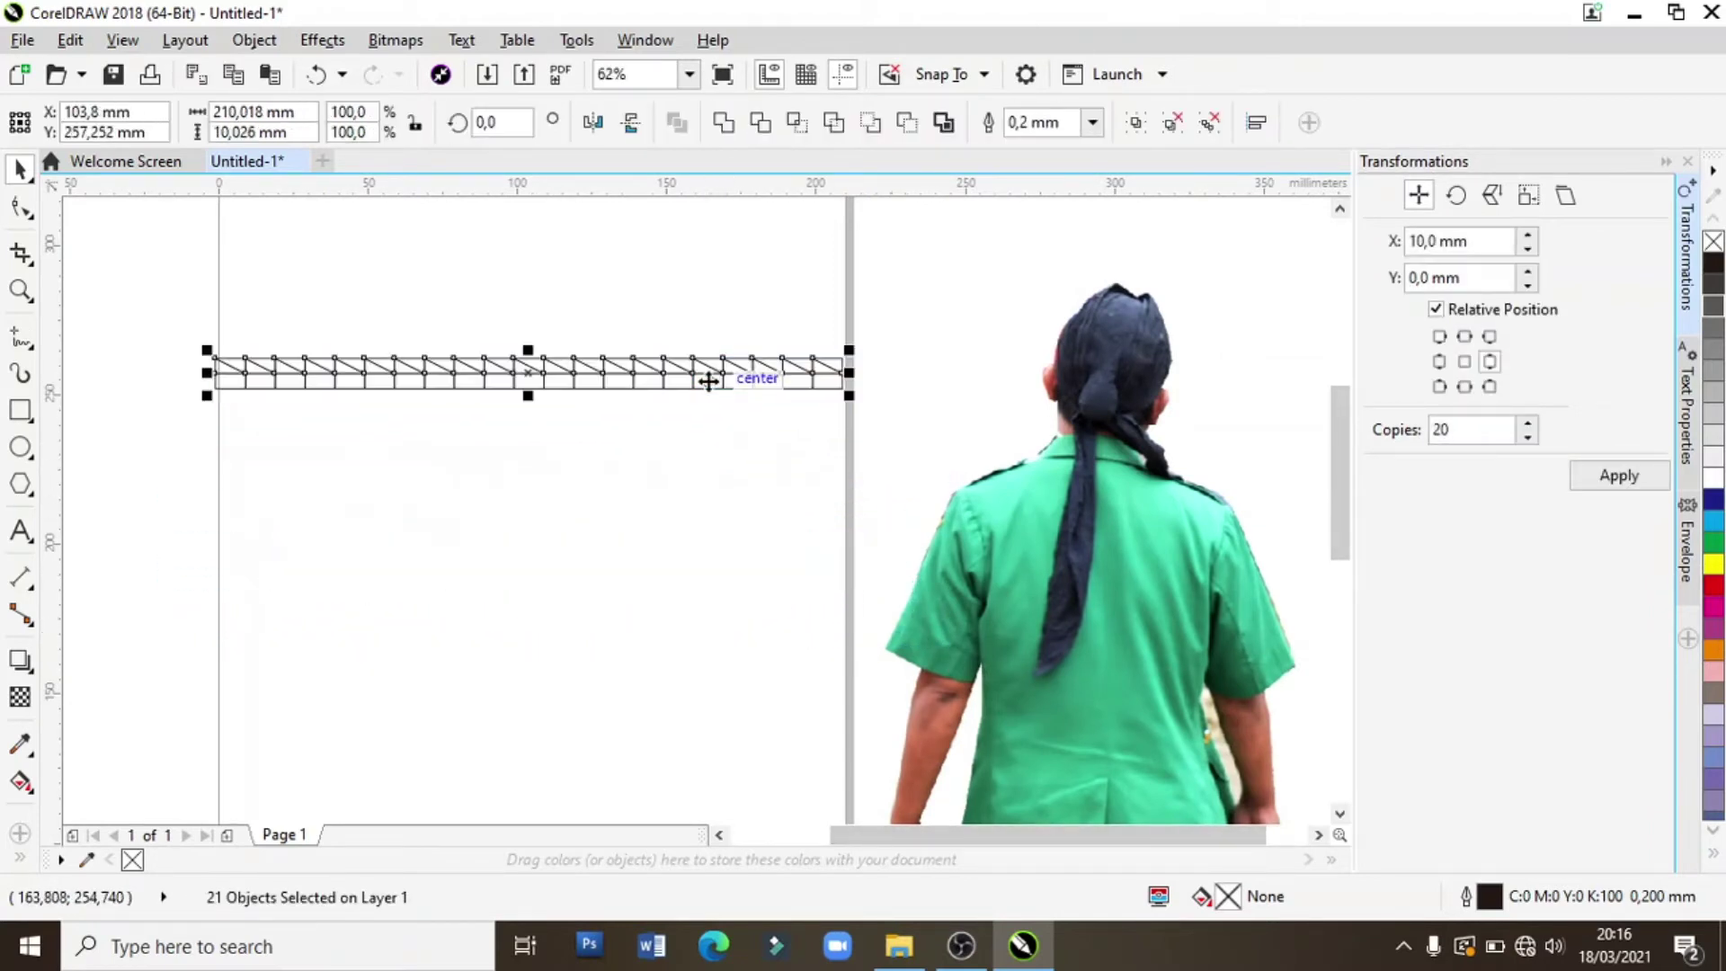
{"action": "left_click", "coordinate": [1464, 386]}
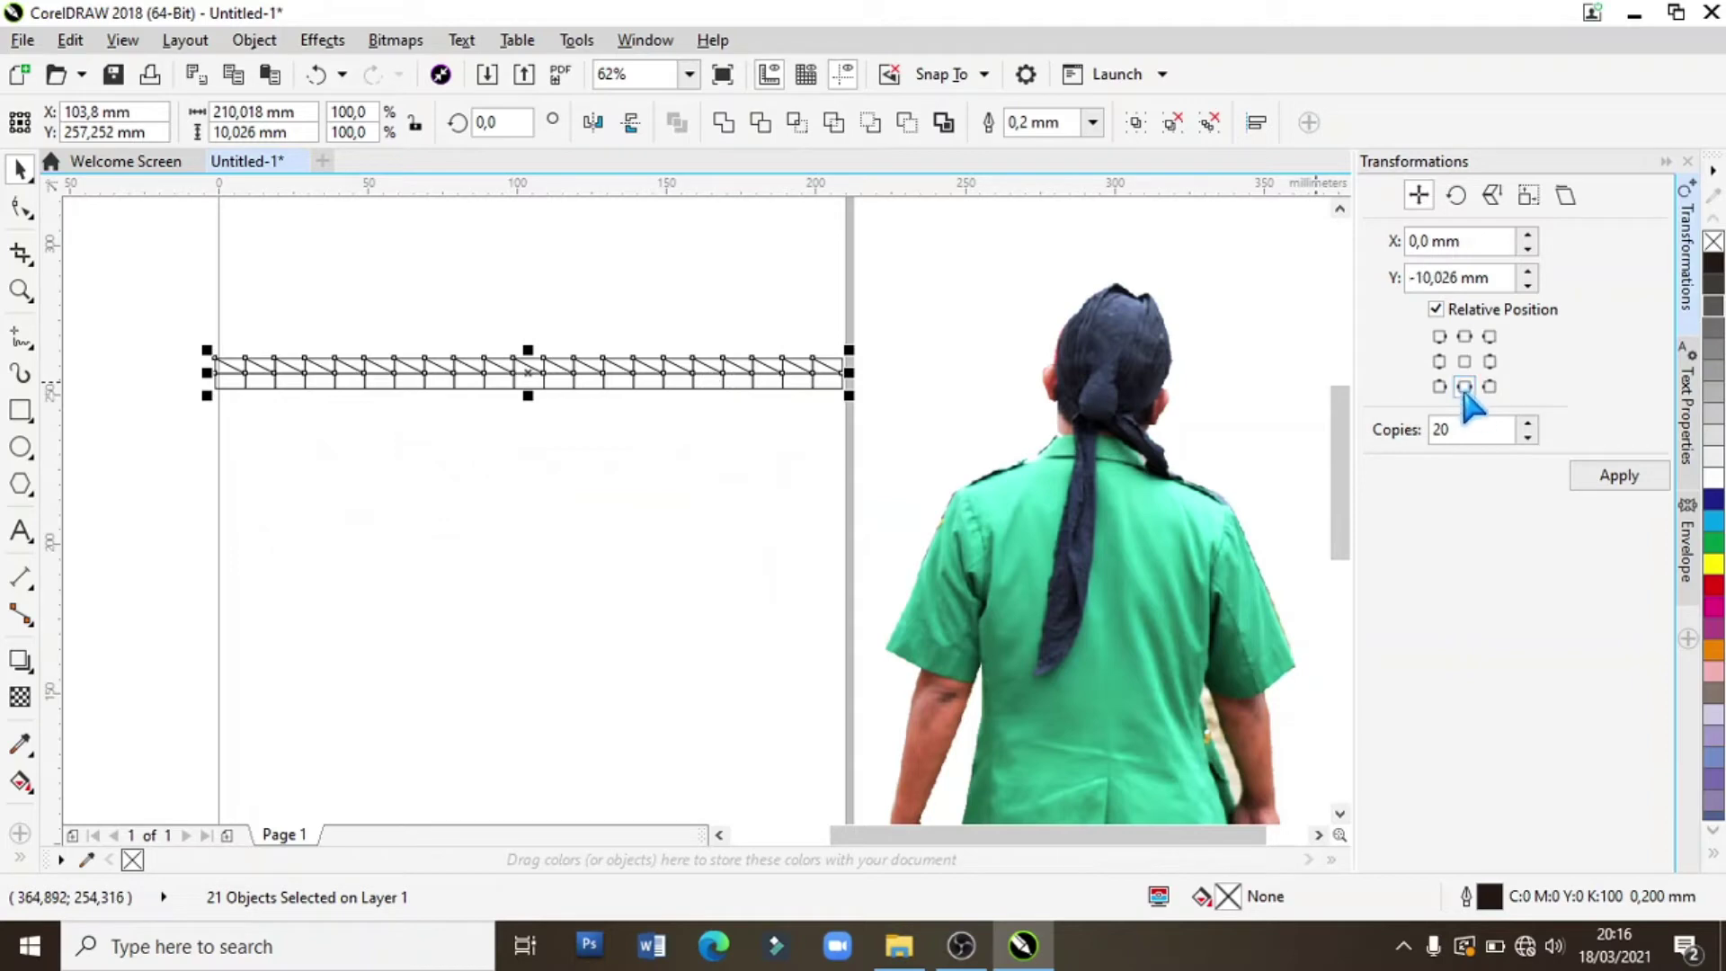
{"action": "left_click", "coordinate": [1605, 476]}
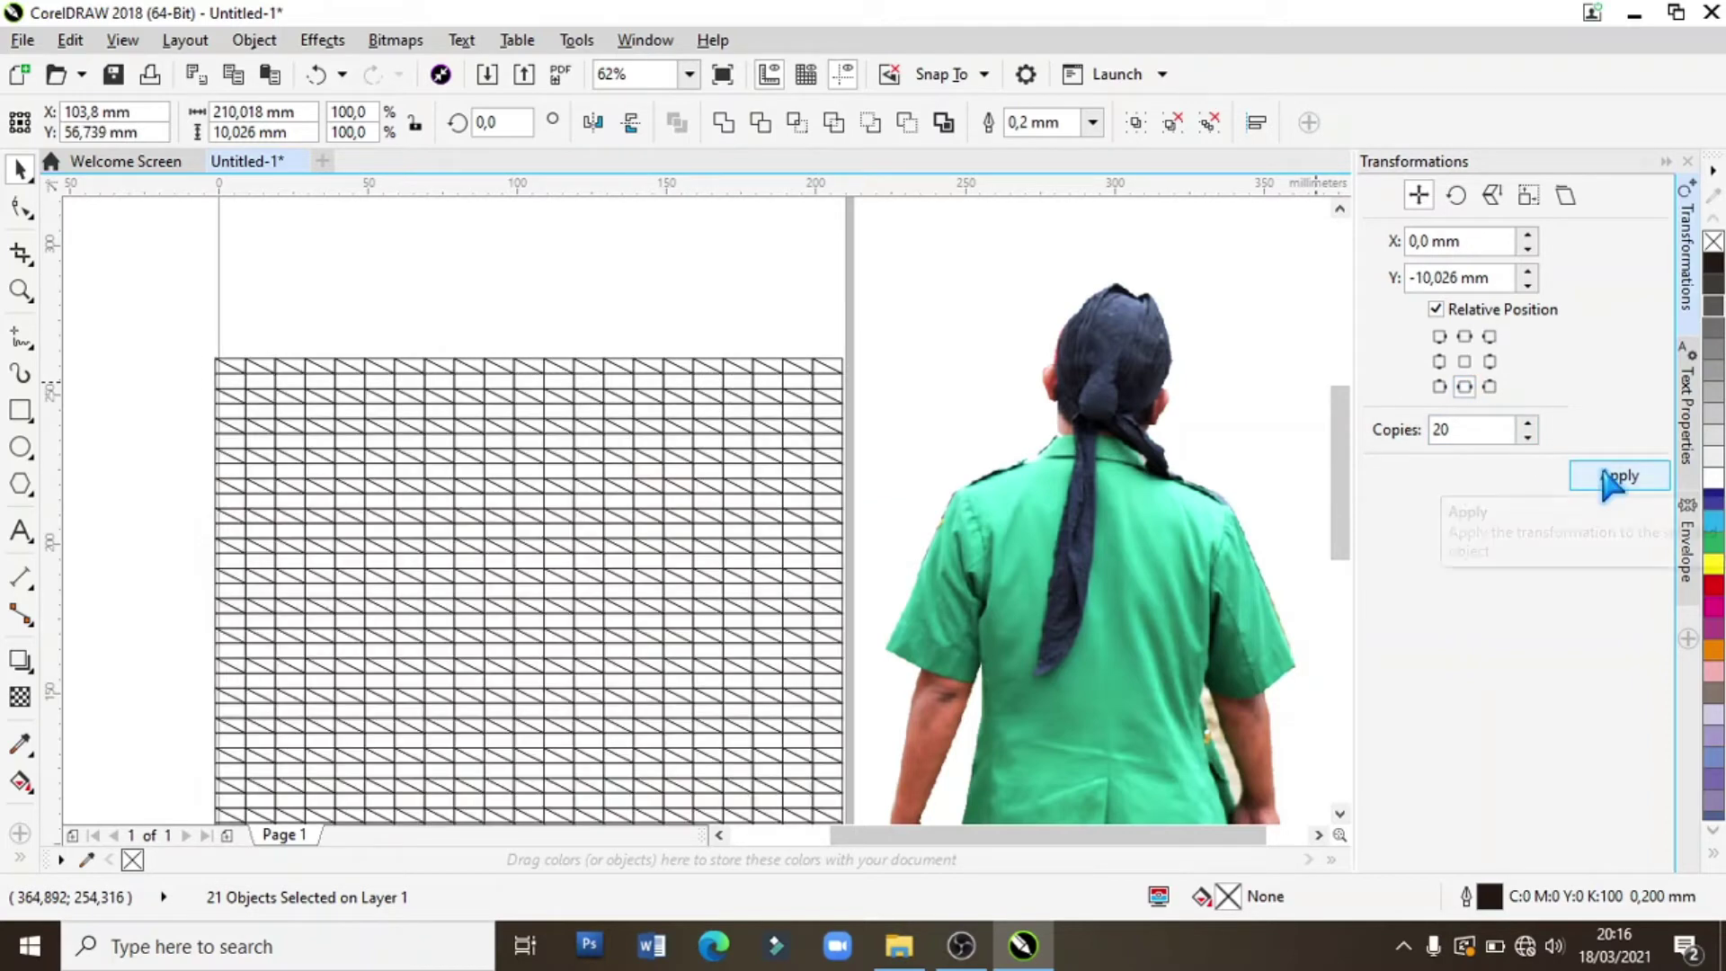
{"action": "scroll", "coordinate": [728, 622], "scroll_direction": "down", "scroll_amount": 1}
{"action": "scroll", "coordinate": [698, 636], "scroll_direction": "down", "scroll_amount": 1}
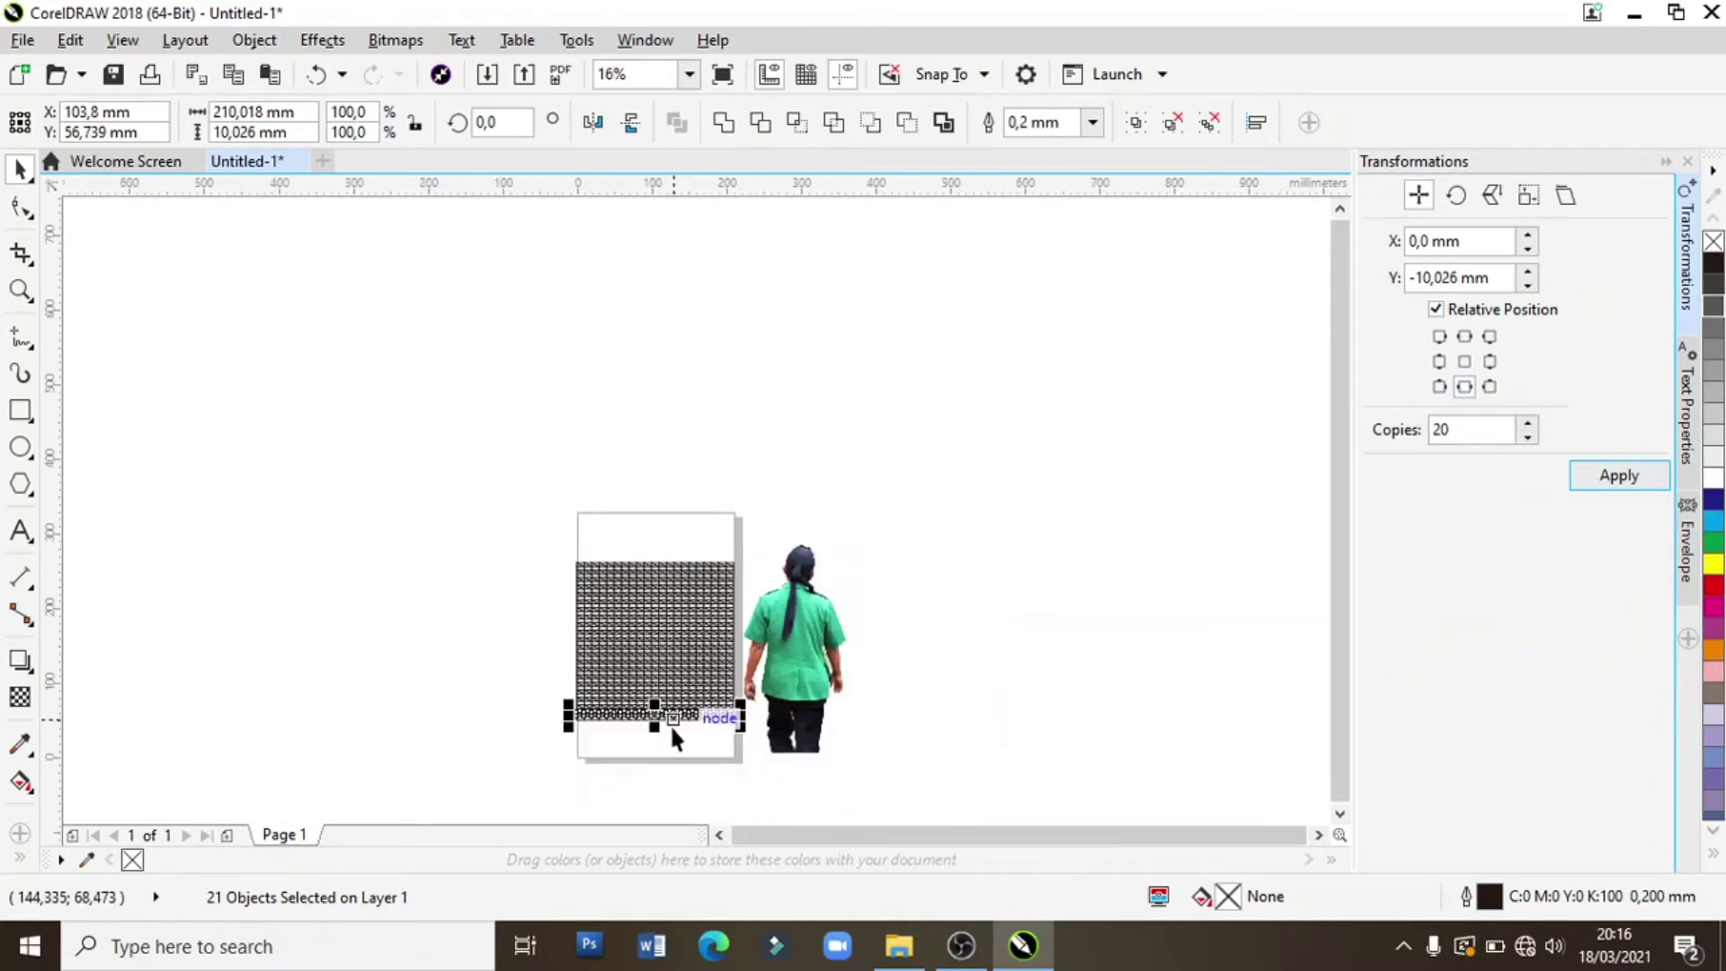
{"action": "scroll", "coordinate": [670, 723], "scroll_direction": "up", "scroll_amount": 1}
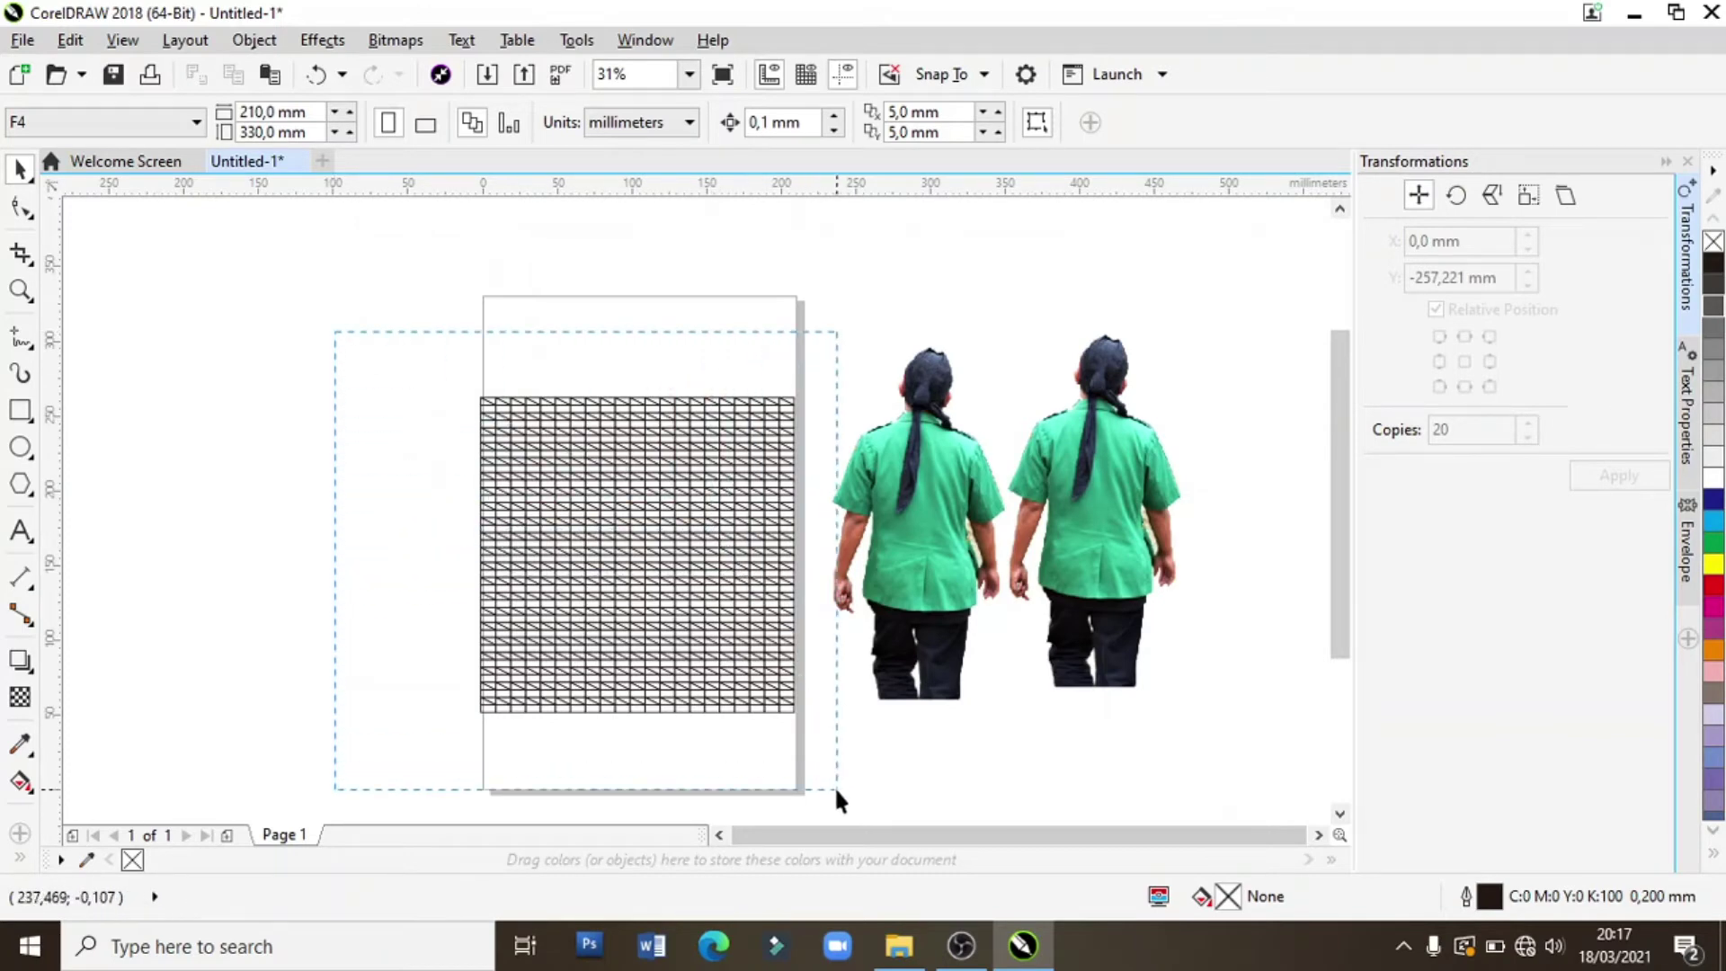
- Group the entire tile grid into one object
{"action": "left_click_drag", "start_coordinate": [333, 333], "coordinate": [834, 789]}
{"action": "right_click", "coordinate": [696, 564]}
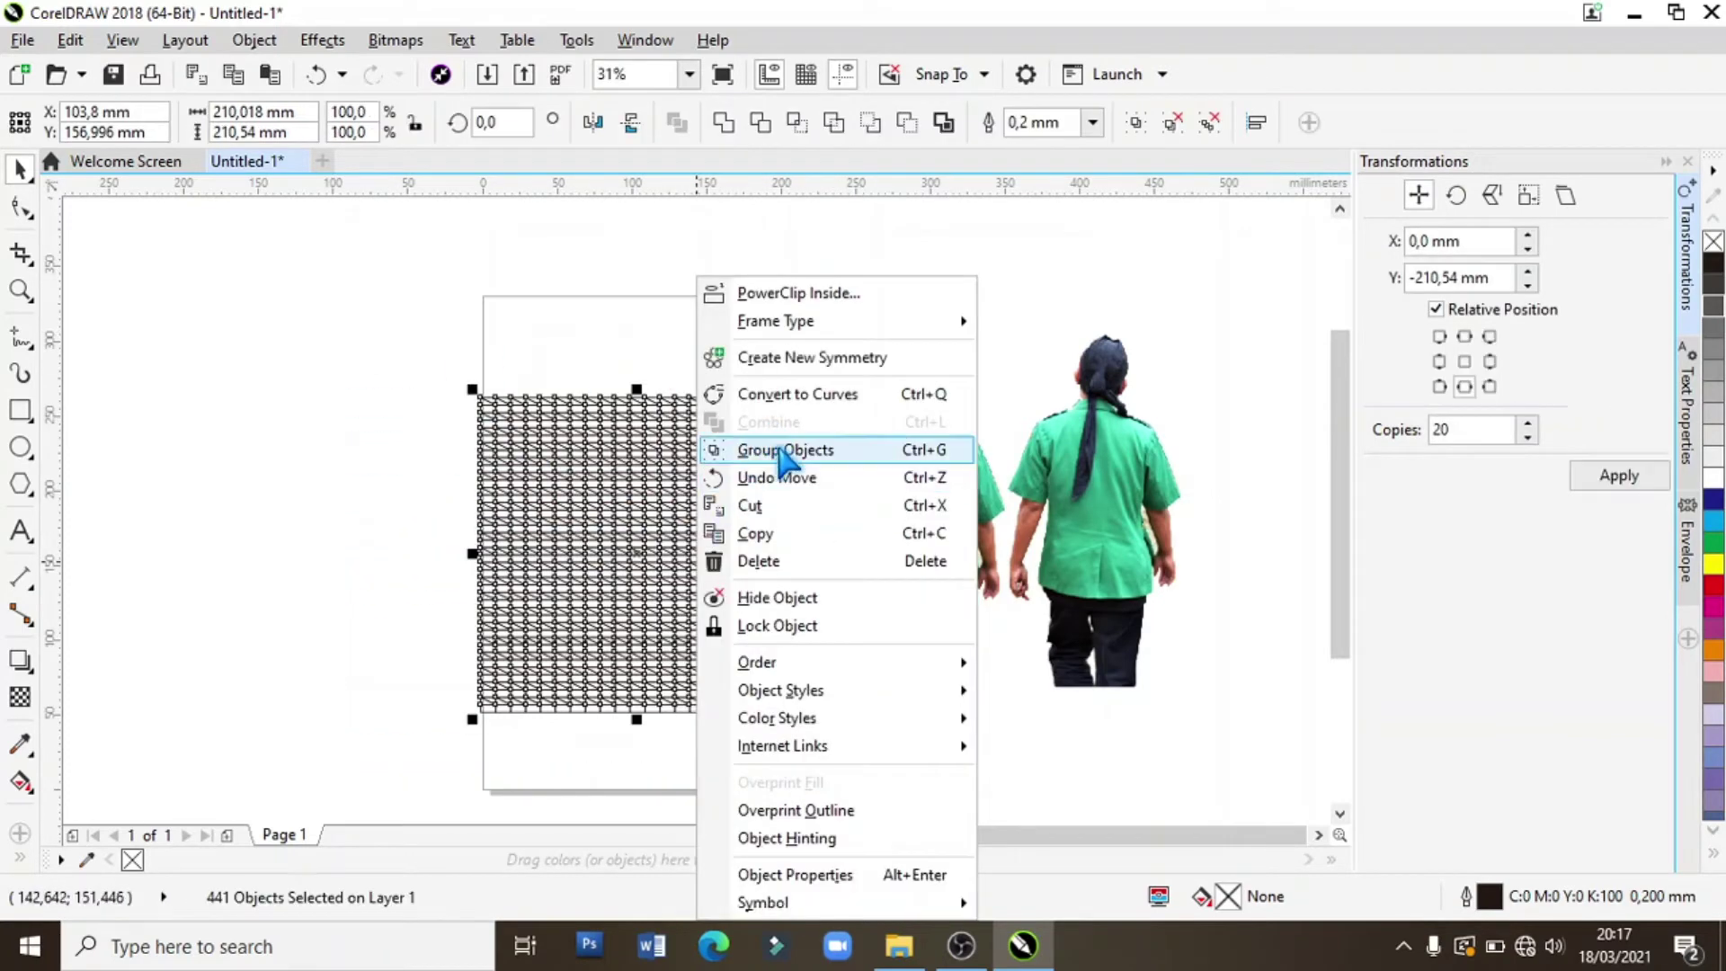
{"action": "left_click", "coordinate": [780, 450]}
{"action": "left_click", "coordinate": [366, 416]}
- PowerClip the left walking-figure photo inside the tile grid
{"action": "left_click", "coordinate": [915, 457]}
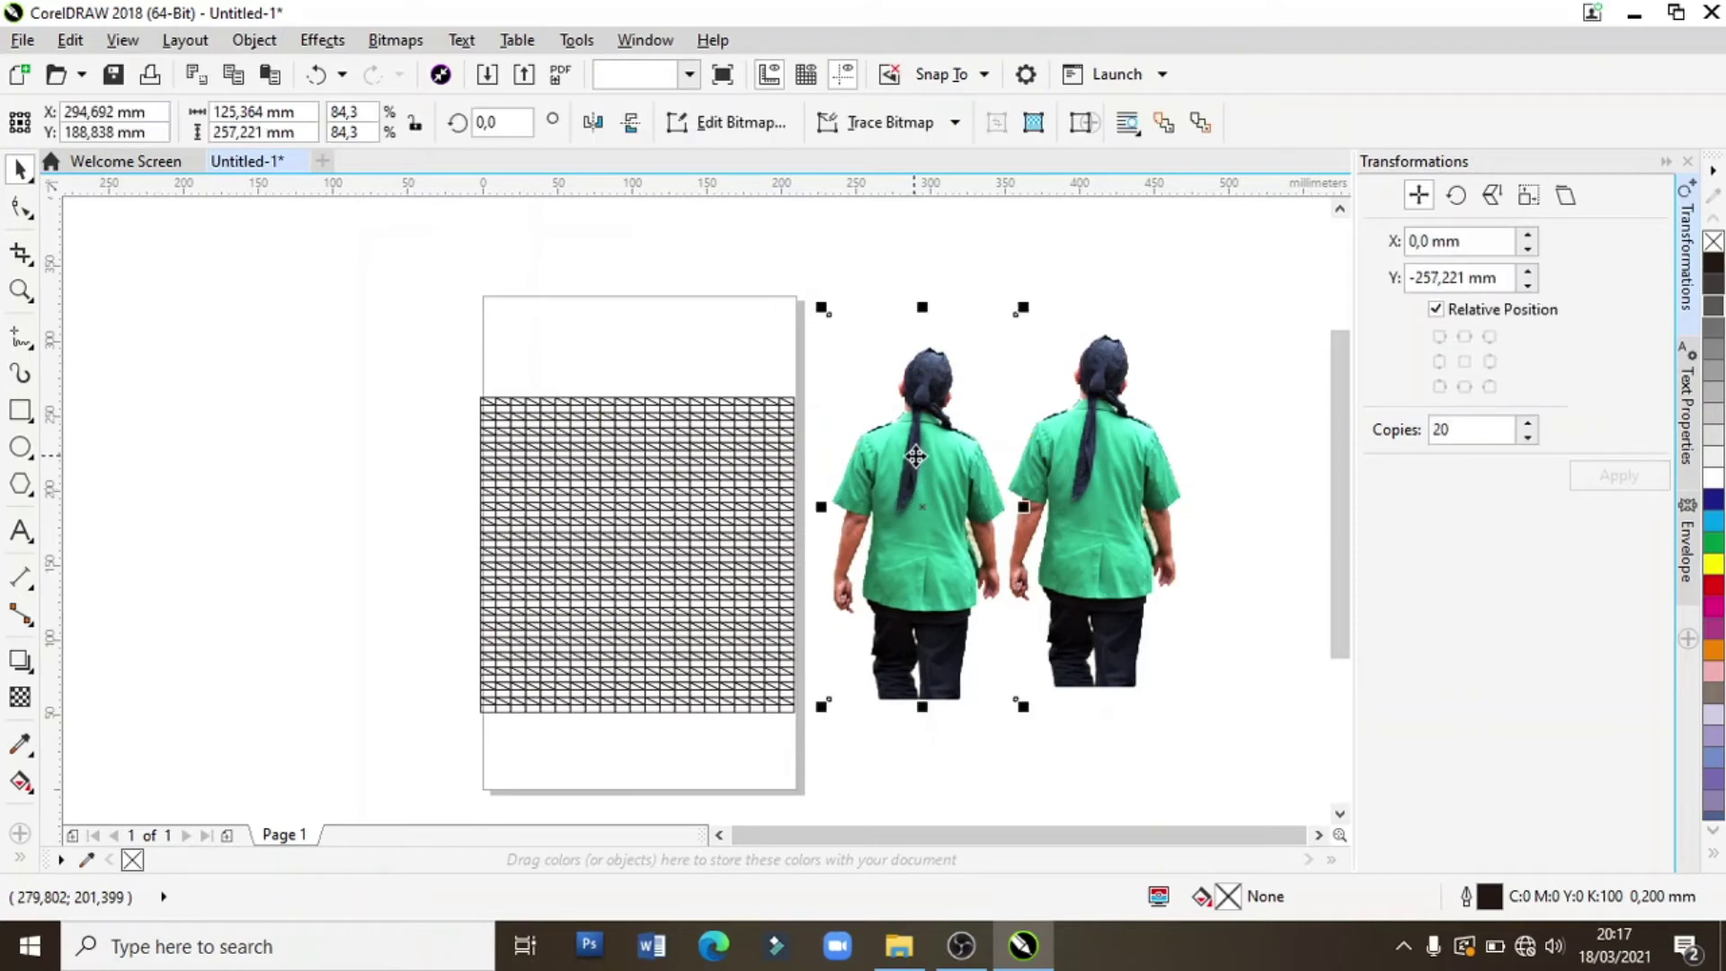
{"action": "left_click_drag", "start_coordinate": [915, 457], "coordinate": [912, 487]}
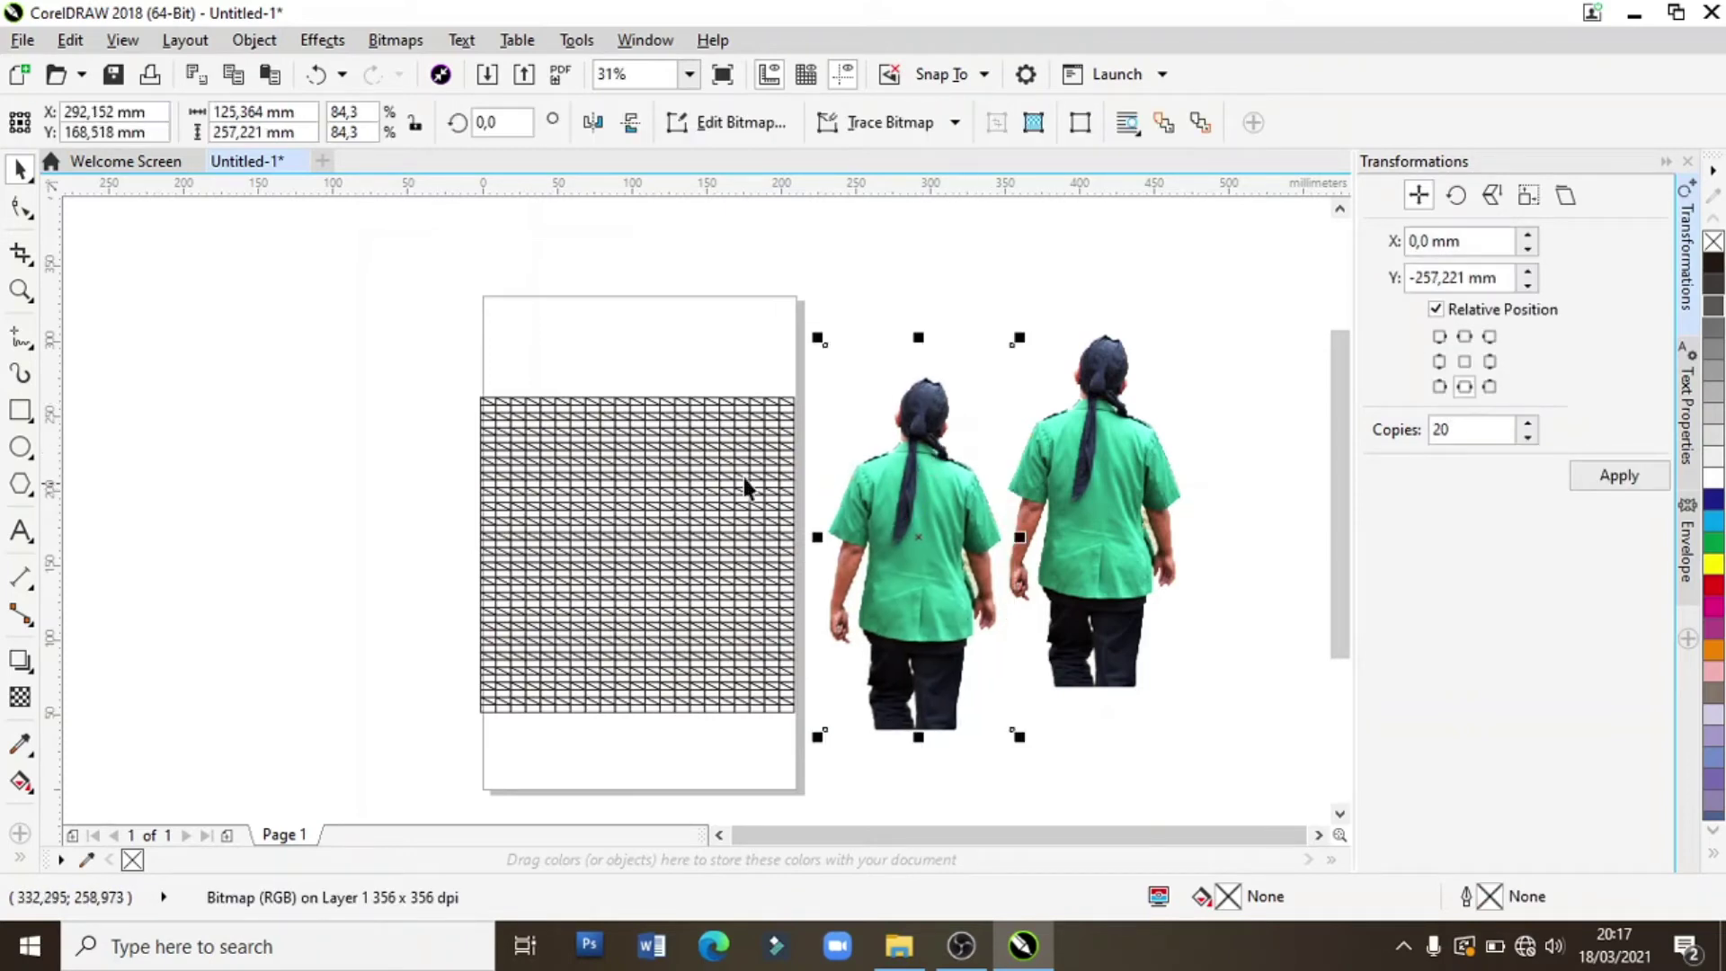
{"action": "right_click", "coordinate": [911, 482]}
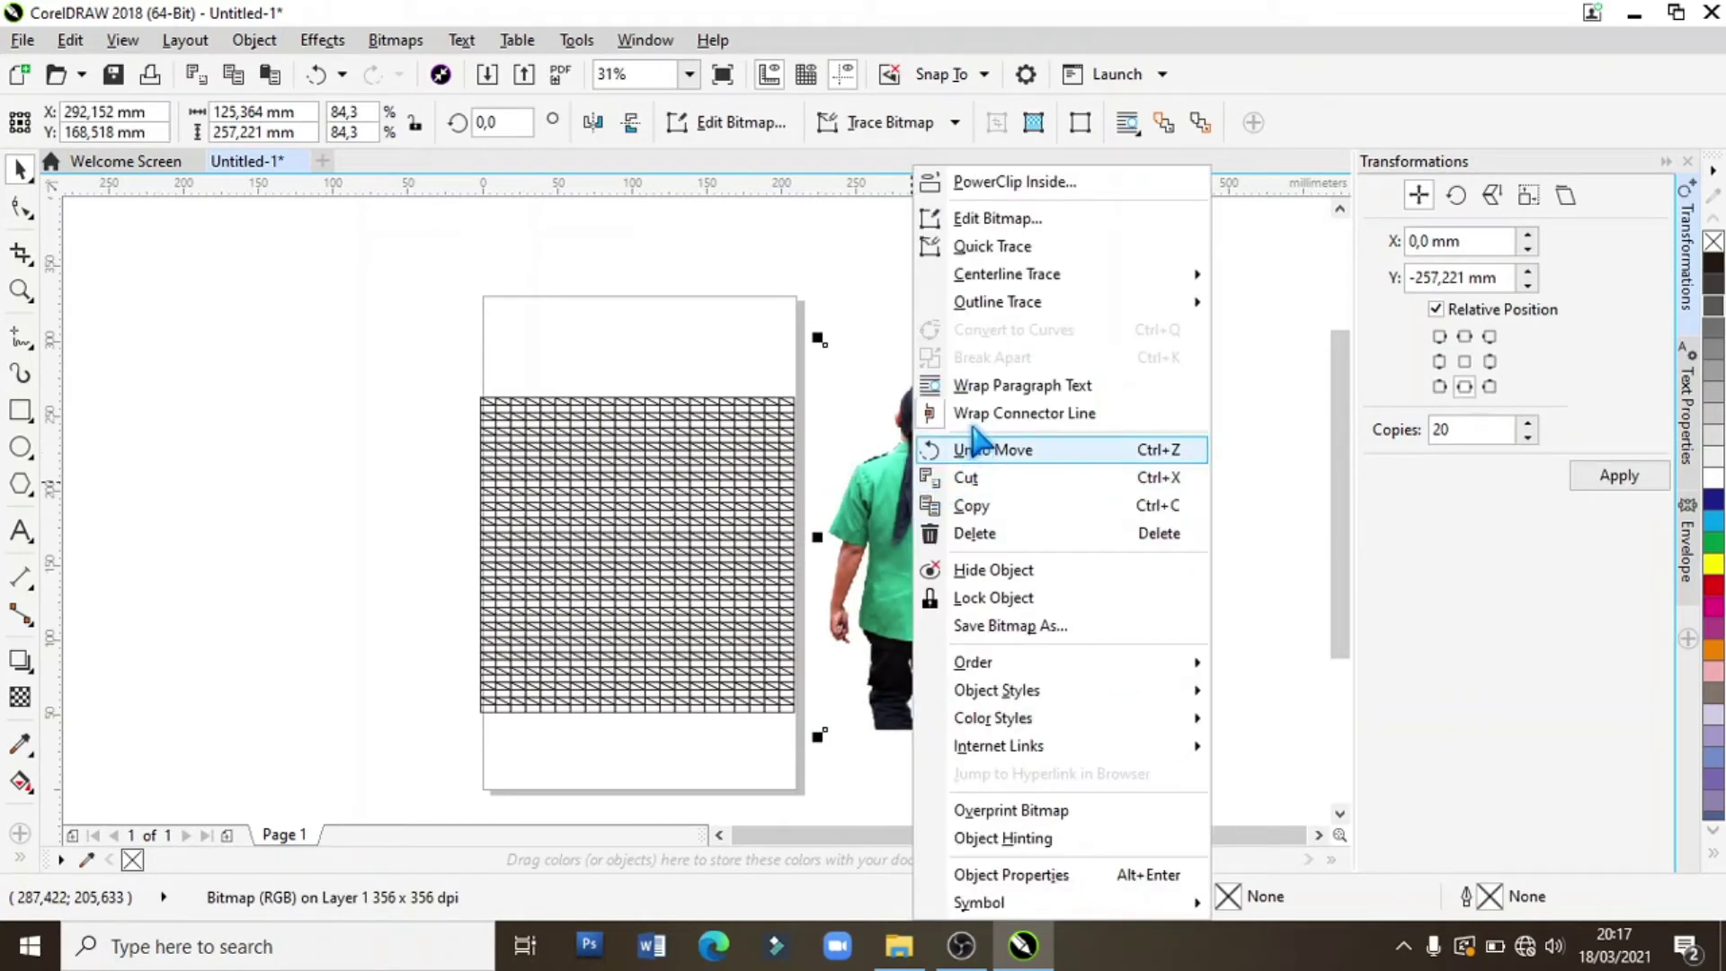
{"action": "left_click", "coordinate": [993, 183]}
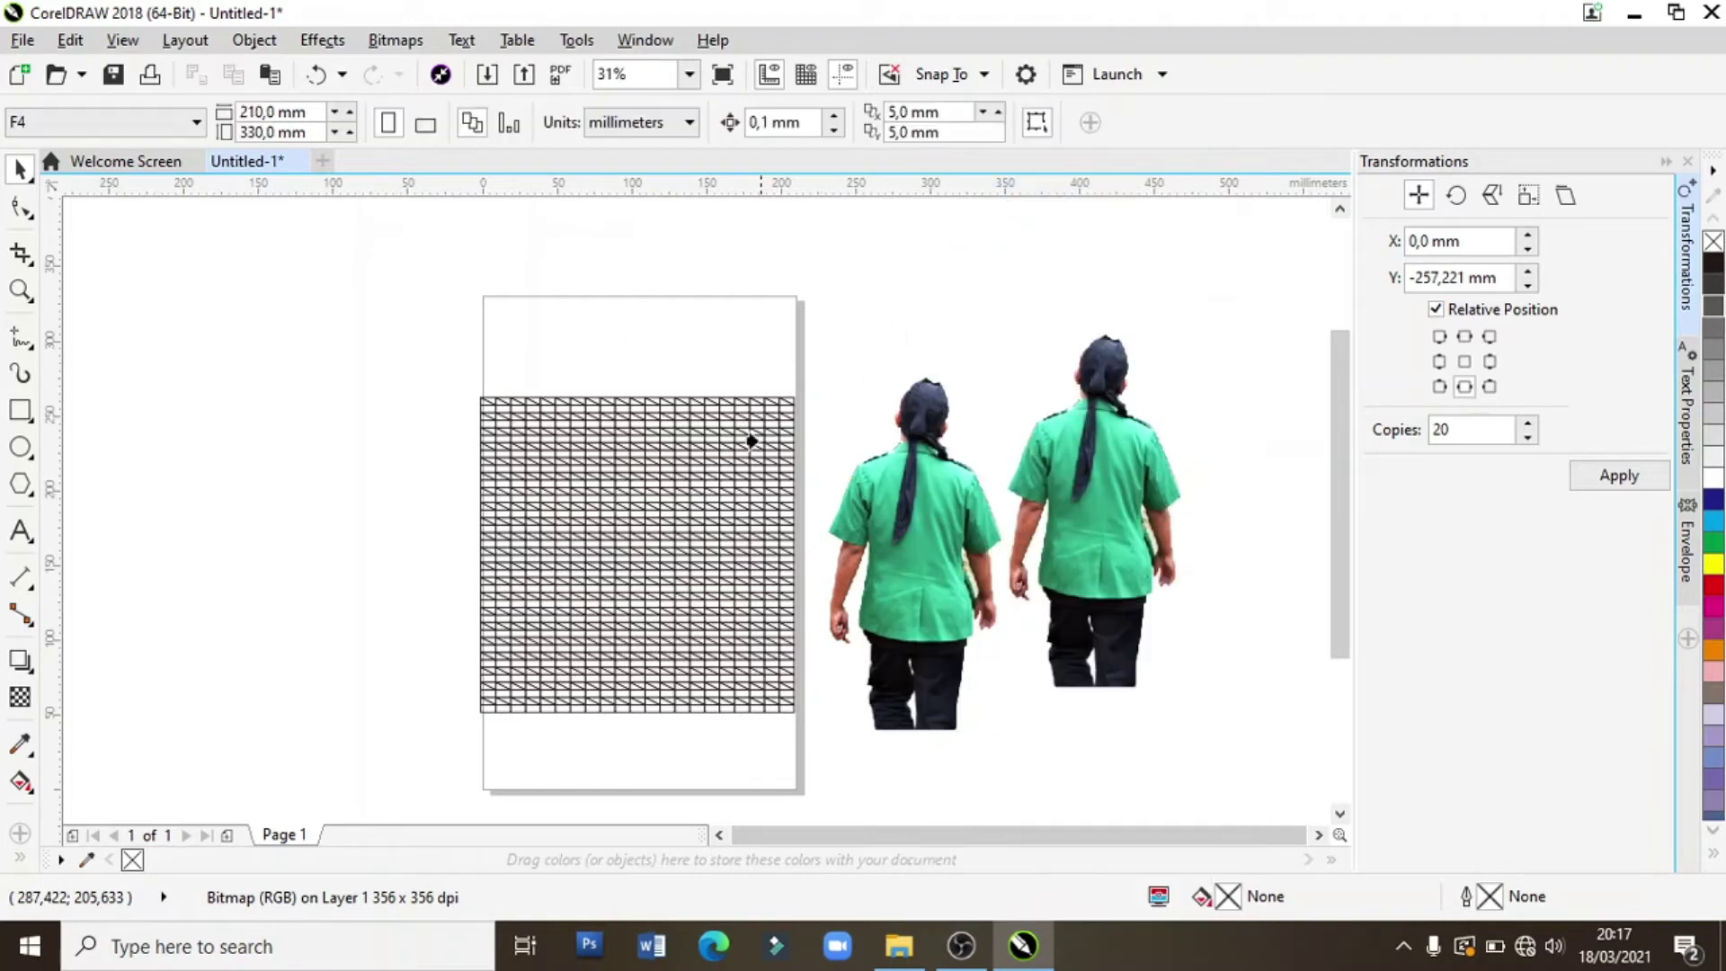
{"action": "left_click", "coordinate": [595, 497]}
{"action": "left_click", "coordinate": [913, 426]}
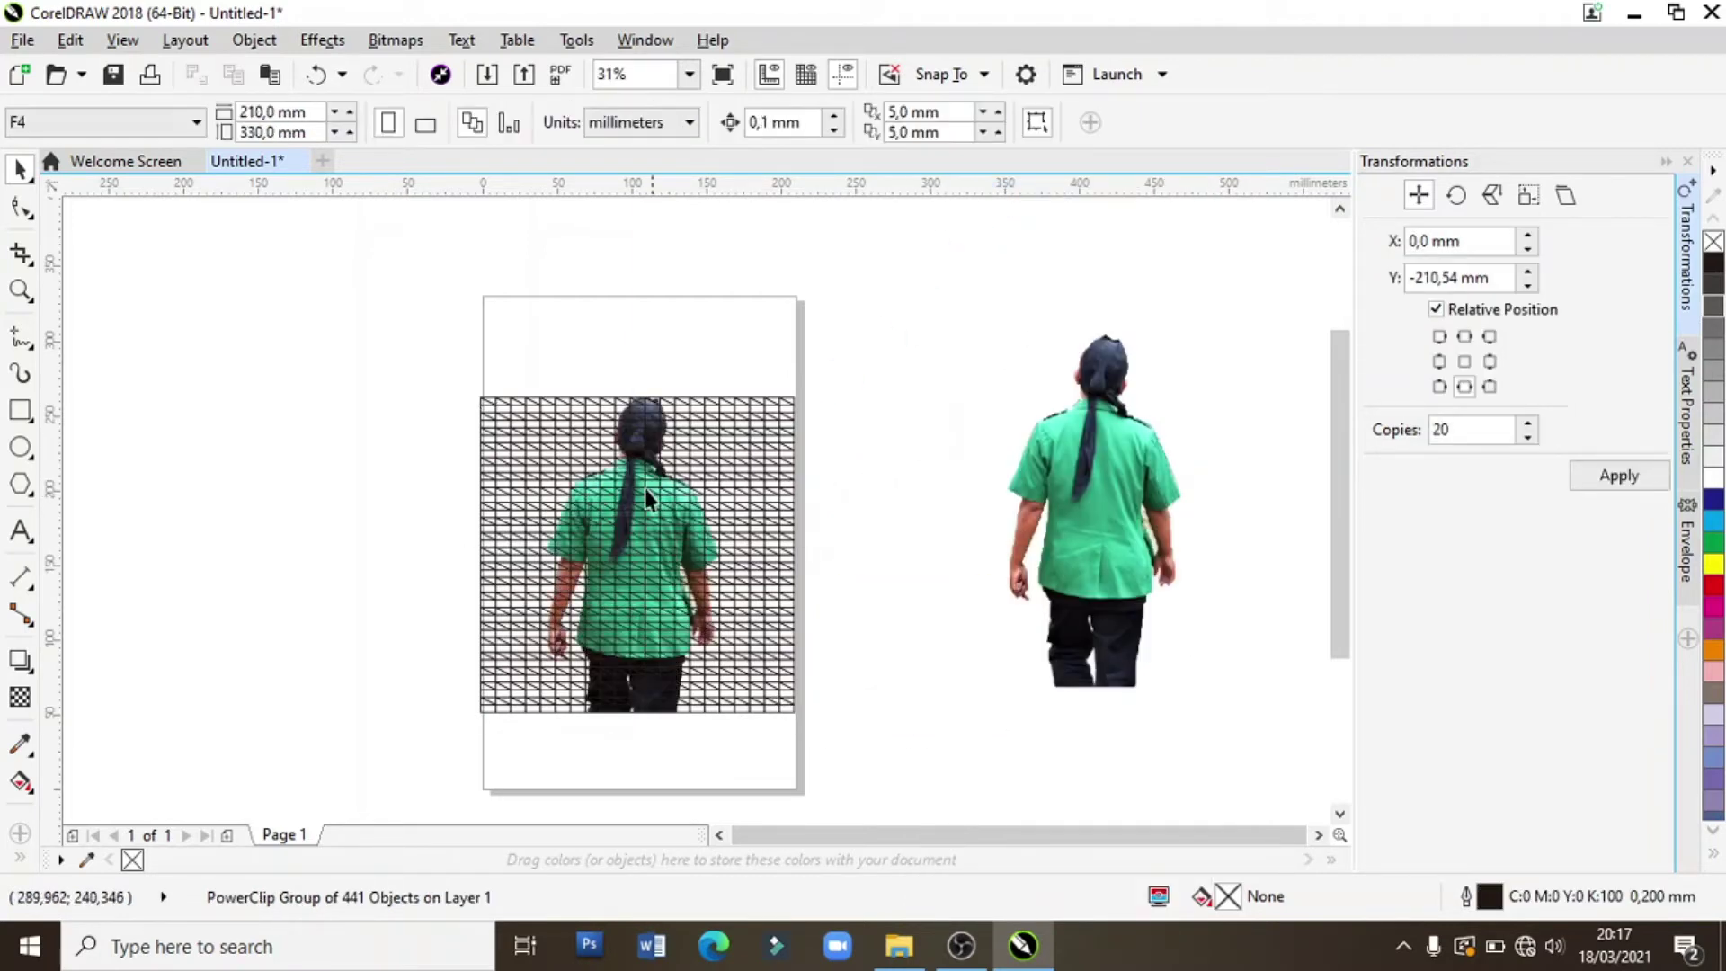
{"action": "scroll", "coordinate": [674, 526], "scroll_direction": "up", "scroll_amount": 2}
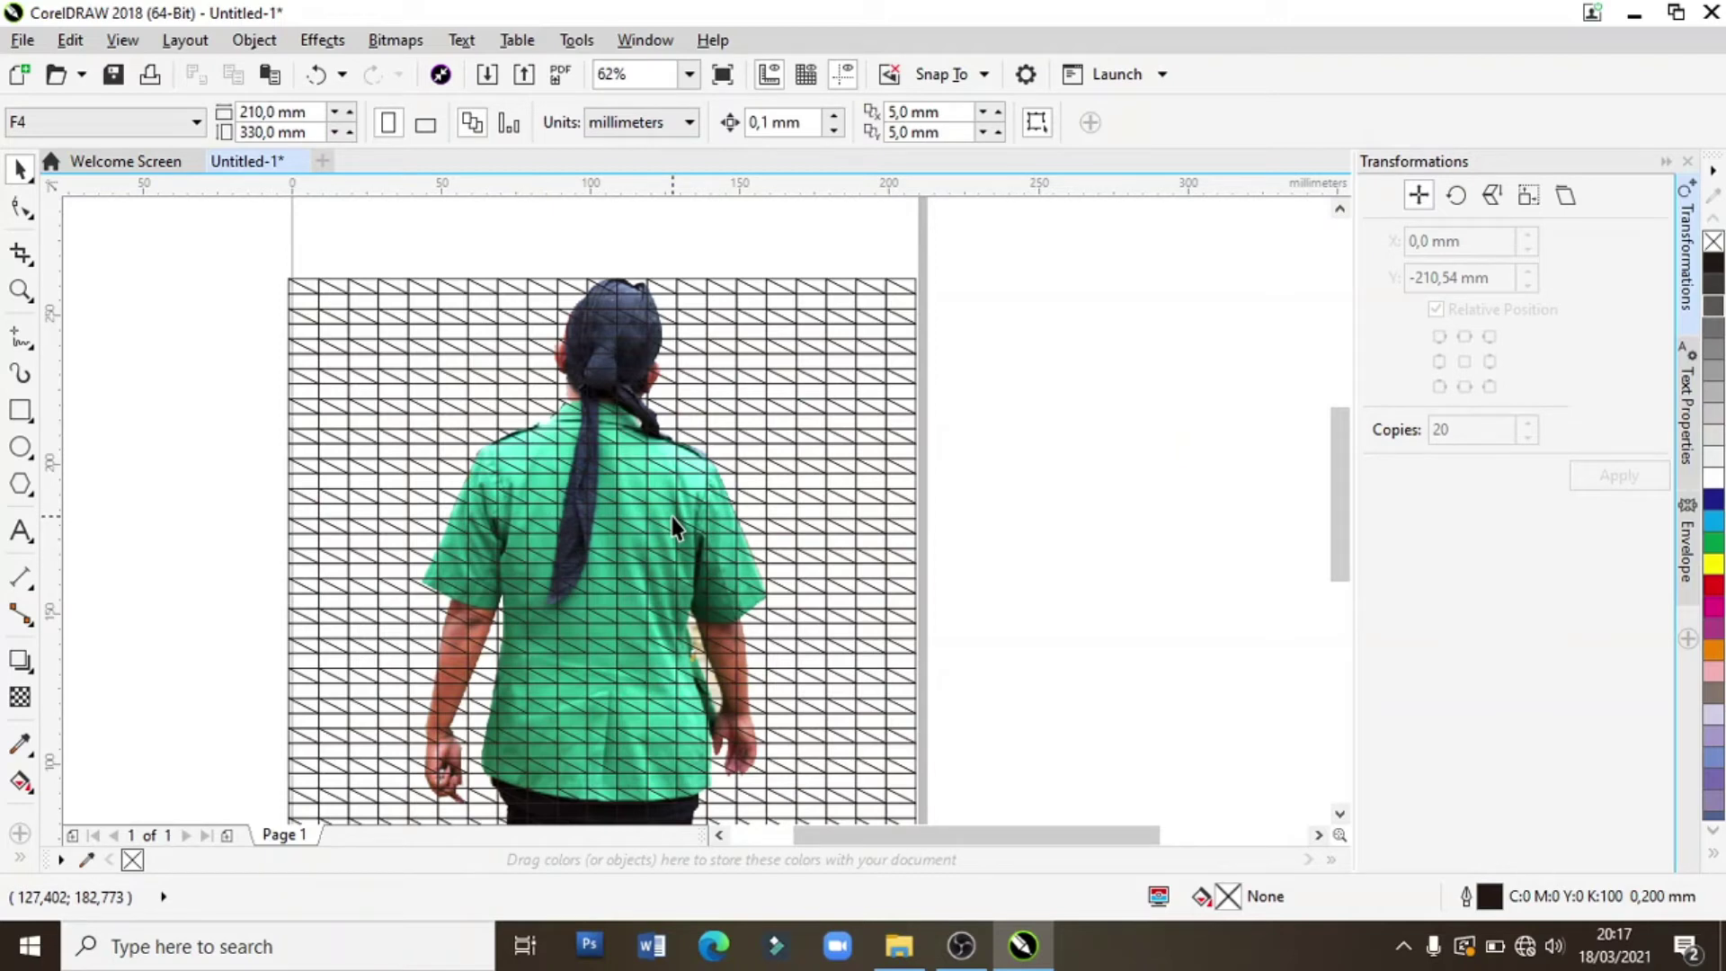
- Ungroup All on the clipped grid, then delete the tiles over the figure's right half
{"action": "left_click", "coordinate": [631, 449]}
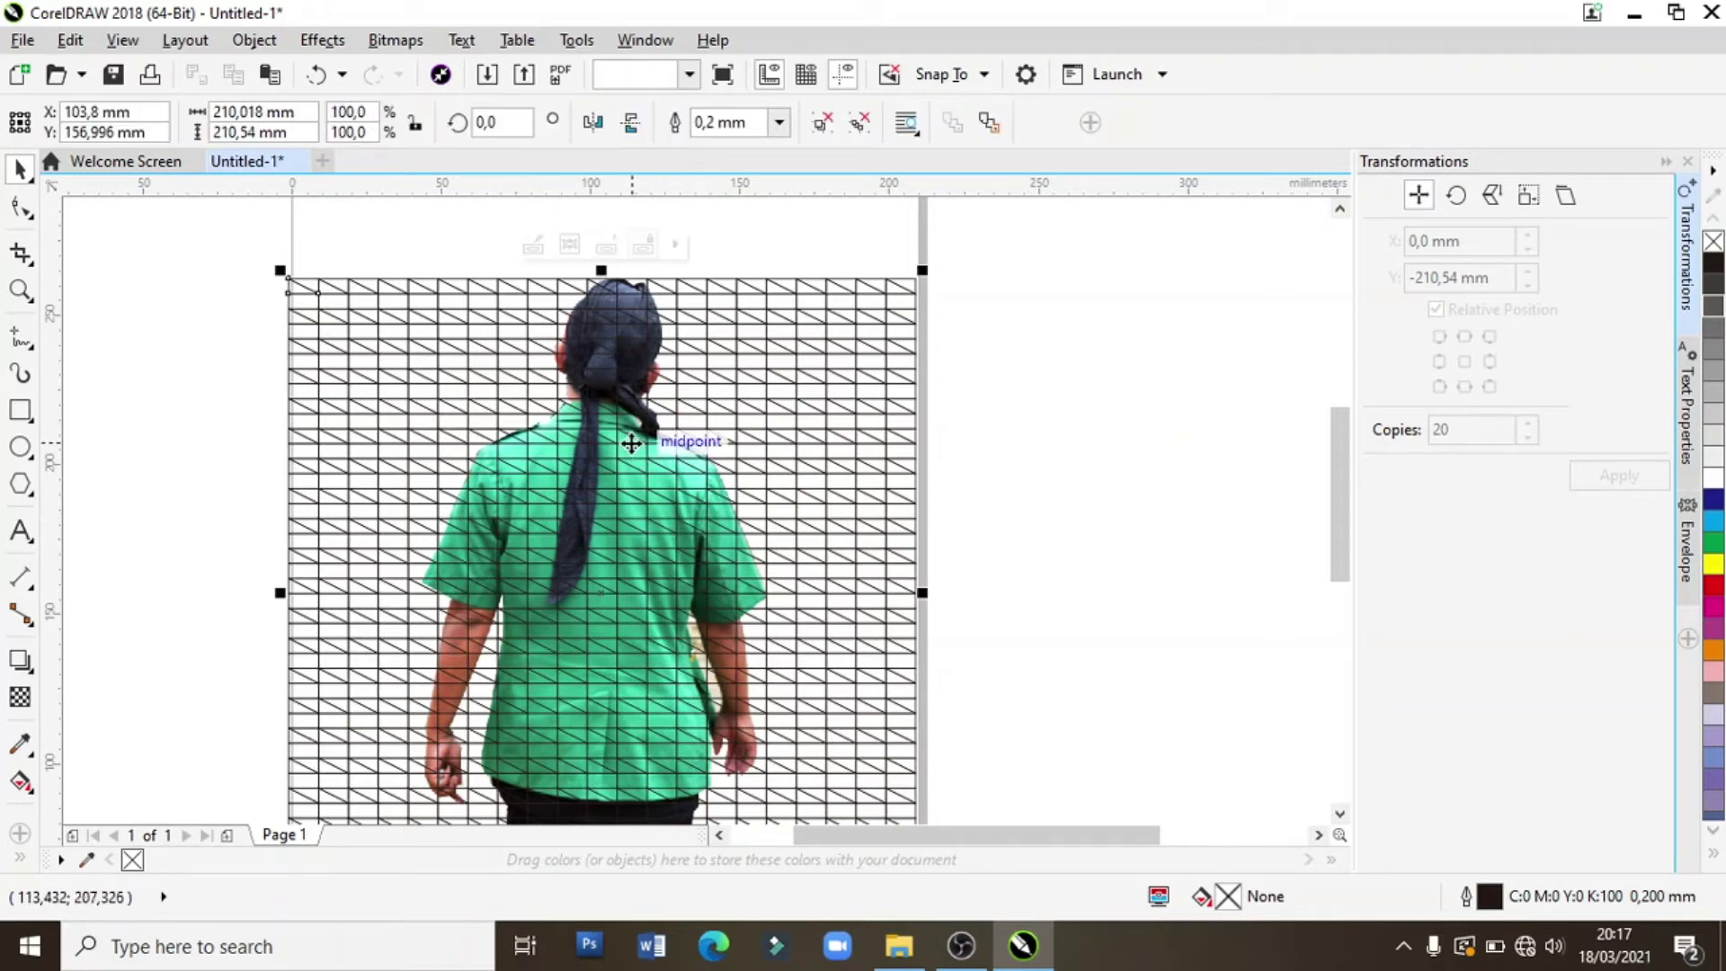
{"action": "scroll", "coordinate": [631, 442], "scroll_direction": "down", "scroll_amount": 1}
{"action": "right_click", "coordinate": [631, 442]}
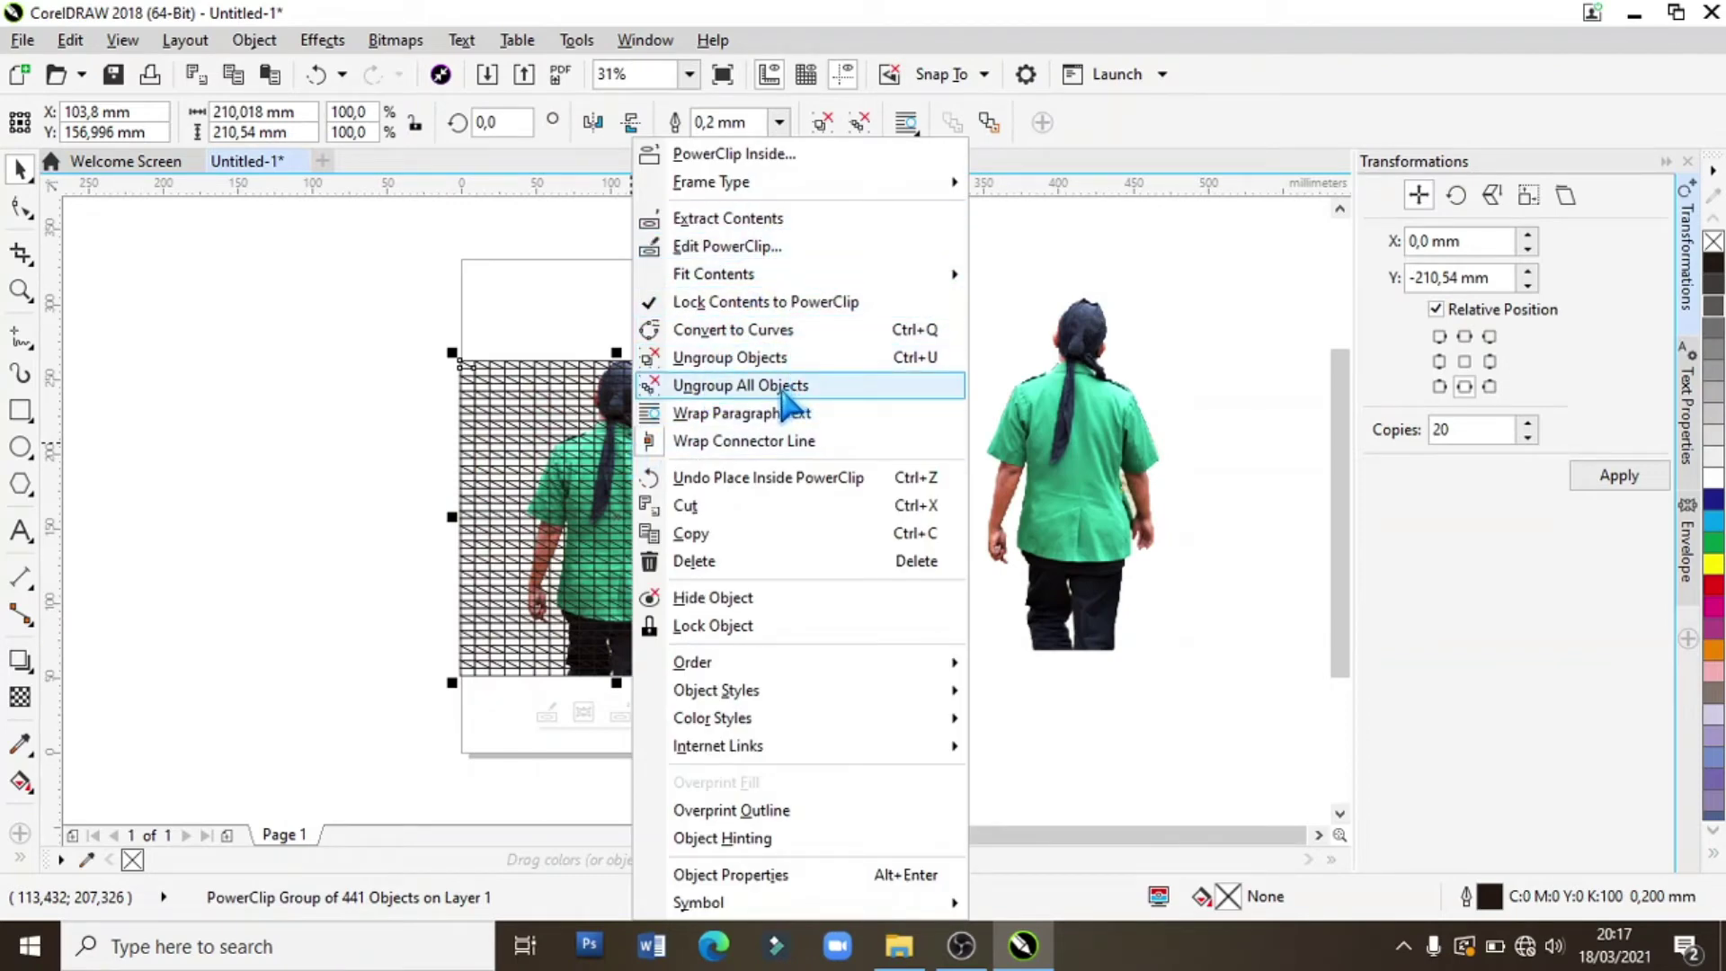
{"action": "left_click", "coordinate": [784, 386]}
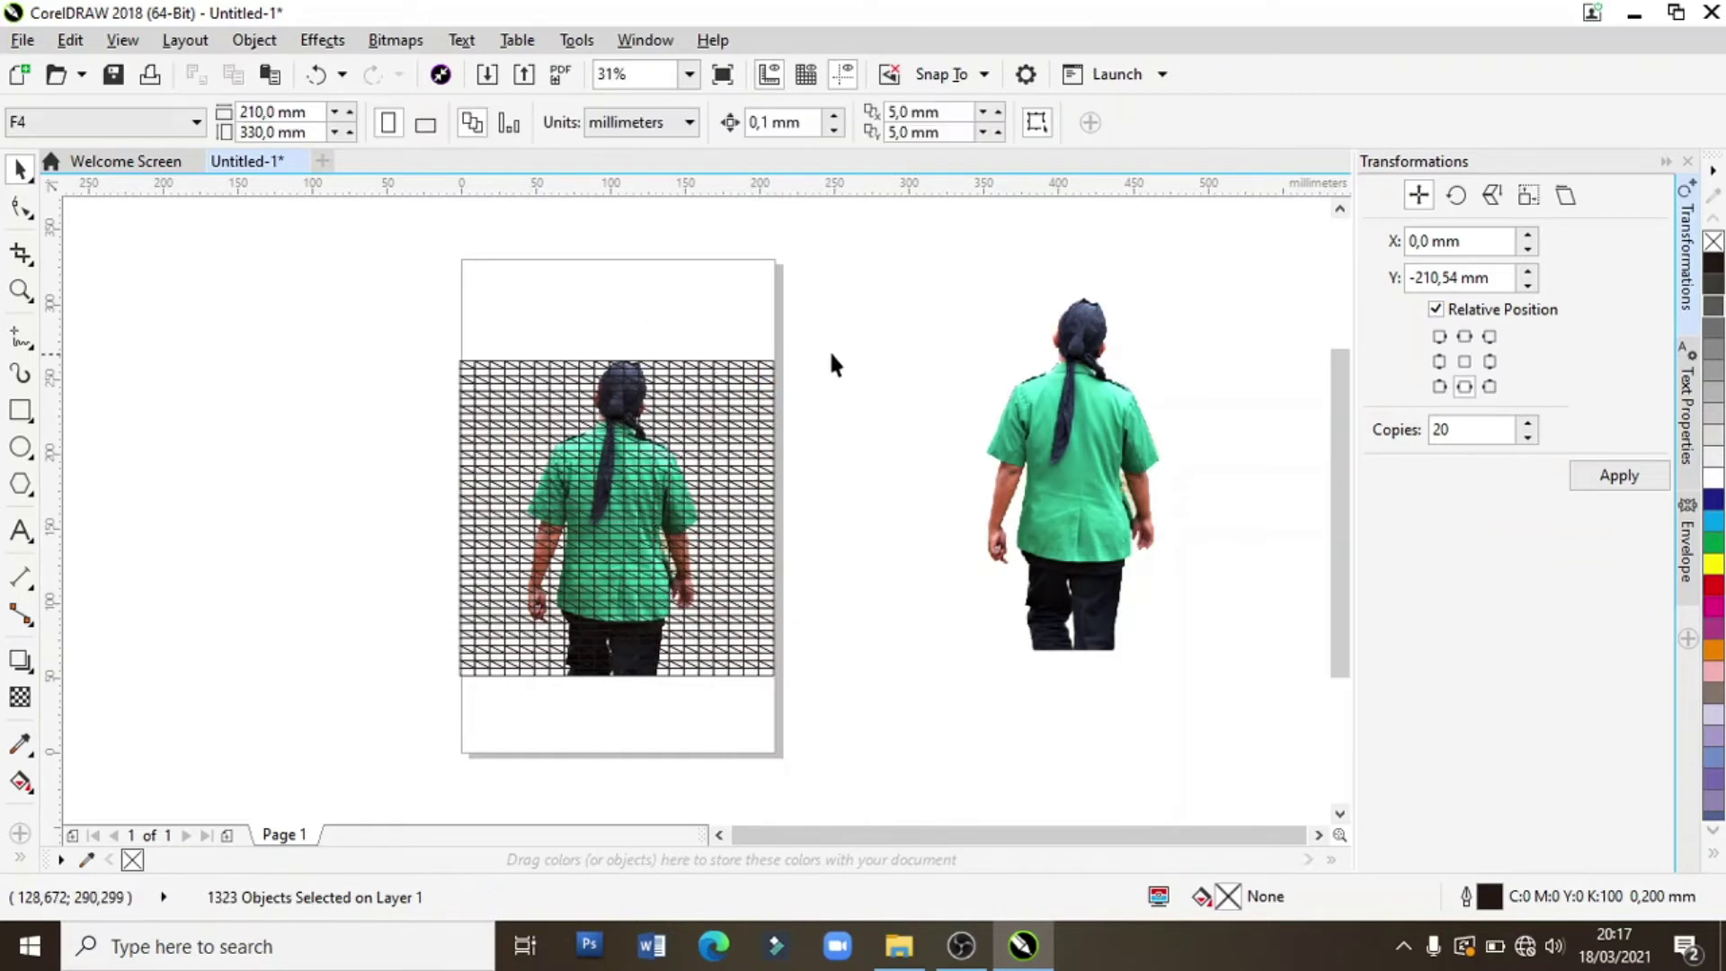
{"action": "left_click_drag", "start_coordinate": [899, 334], "coordinate": [692, 728]}
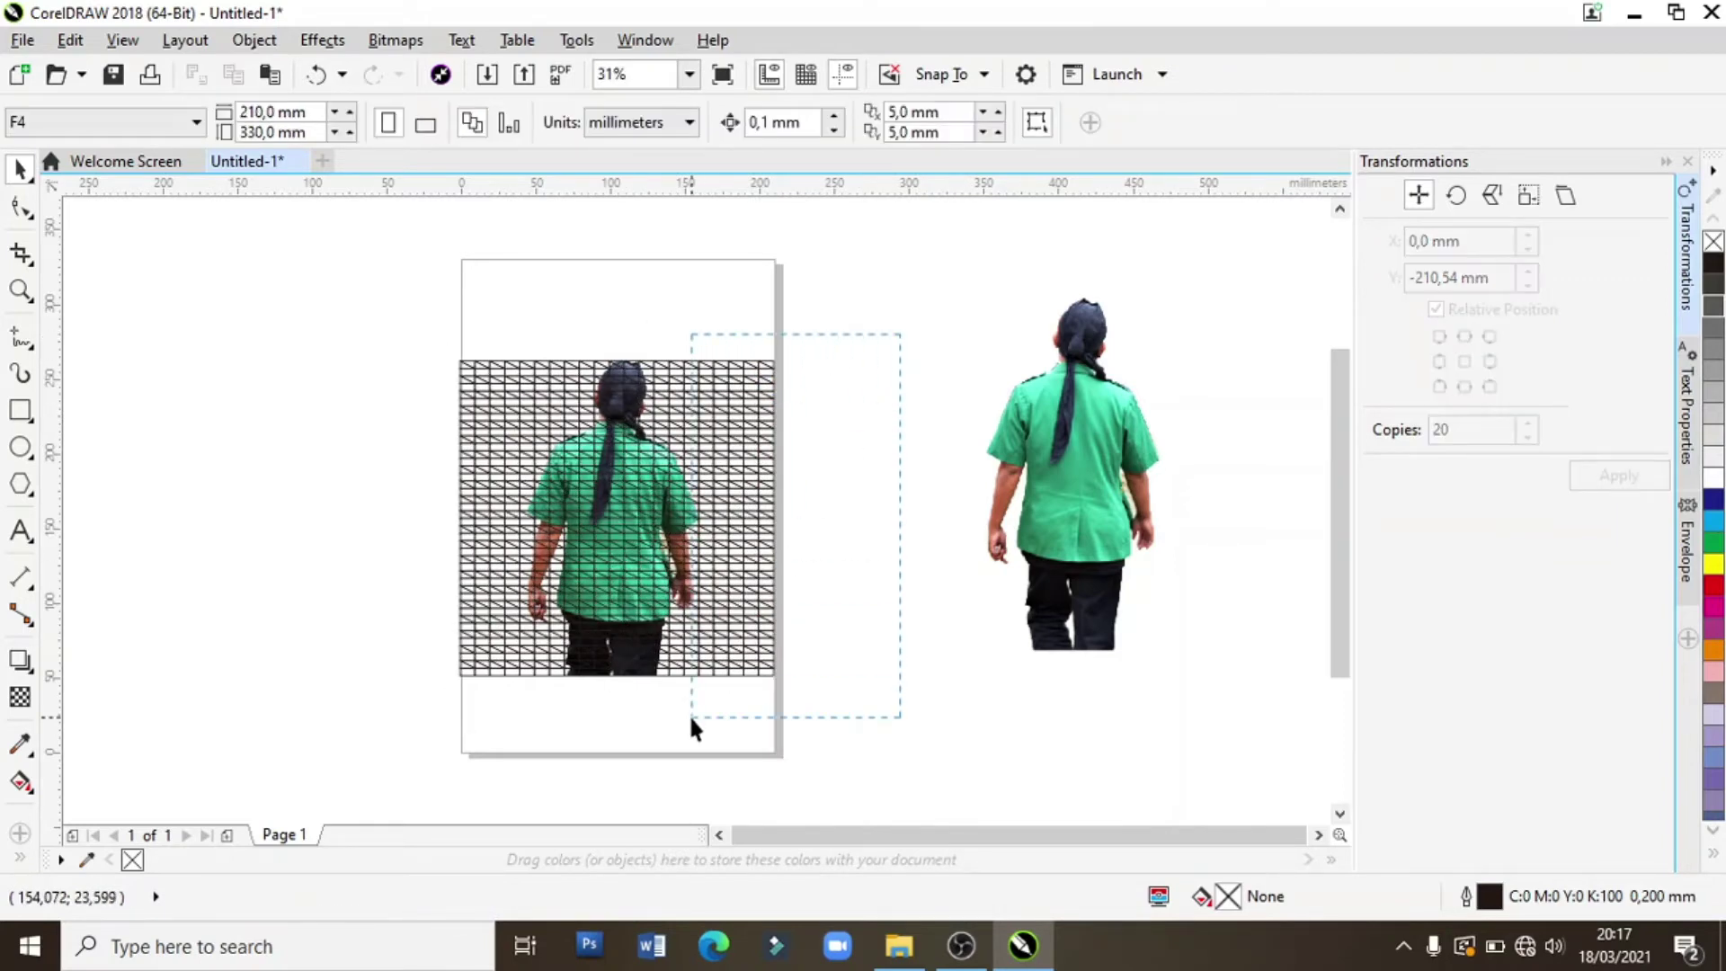
{"action": "left_click_drag", "start_coordinate": [690, 717], "coordinate": [620, 746]}
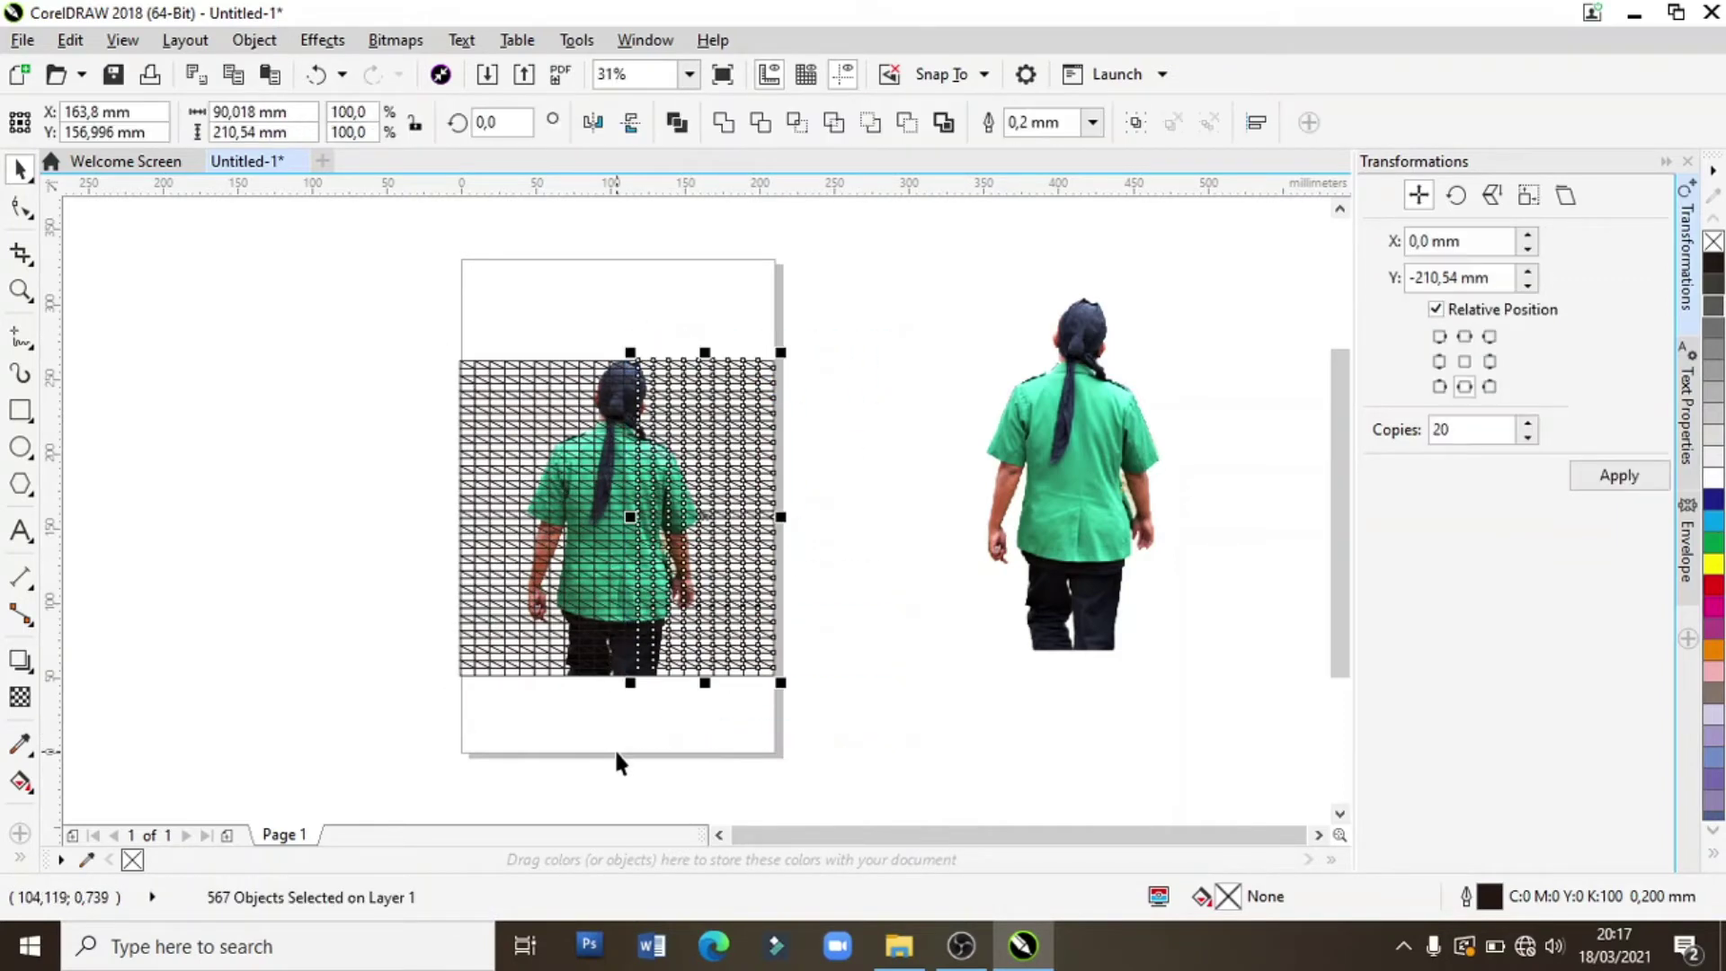
{"action": "key", "text": "Delete"}
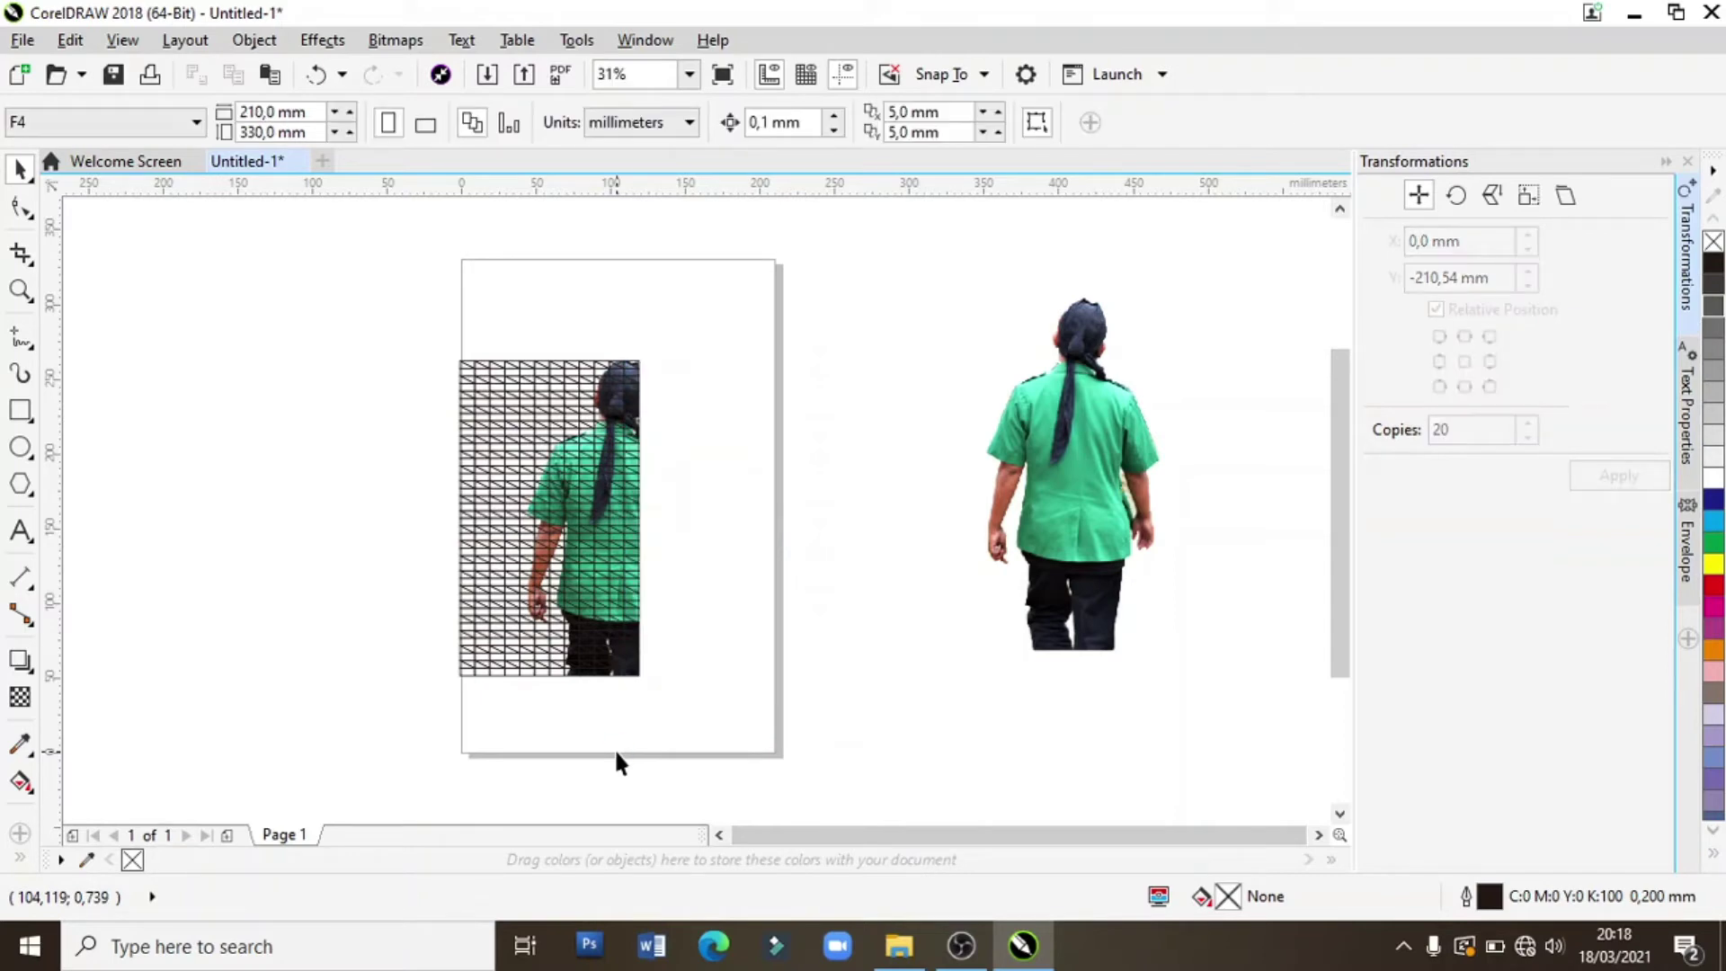
- Delete the blank tiles at the grid's far left, upper left and bottom left
{"action": "left_click_drag", "start_coordinate": [370, 298], "coordinate": [524, 767]}
{"action": "key", "text": "Delete"}
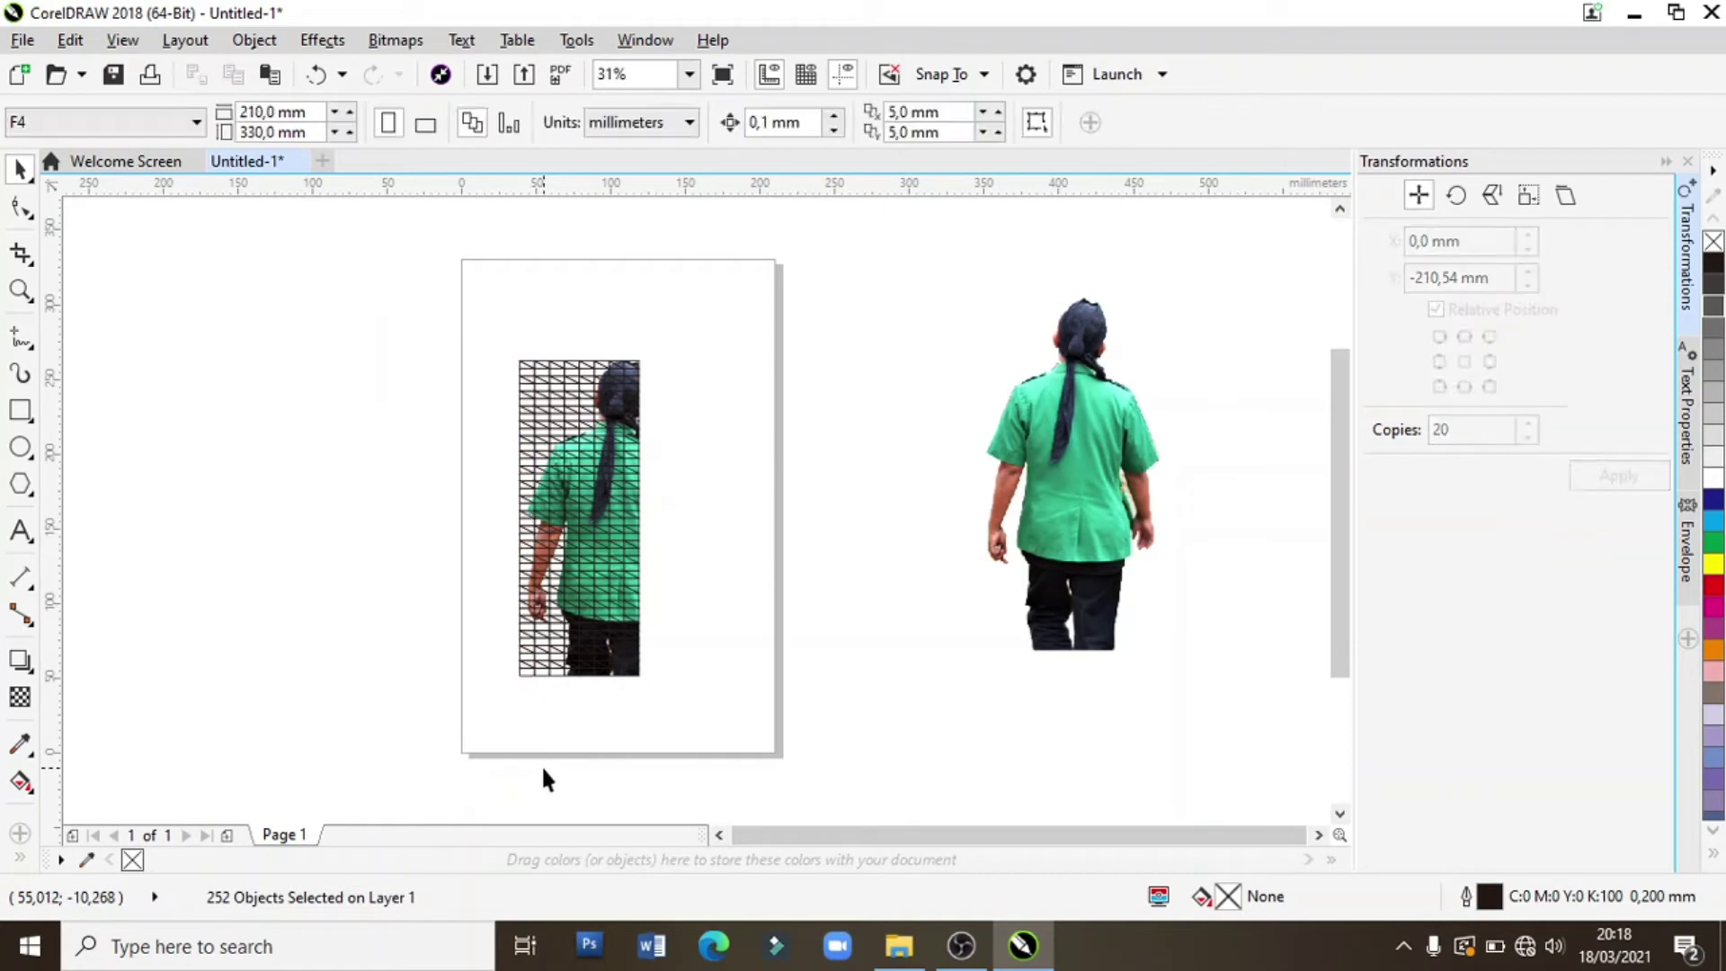
{"action": "left_click_drag", "start_coordinate": [402, 296], "coordinate": [601, 430]}
{"action": "scroll", "coordinate": [600, 430], "scroll_direction": "up", "scroll_amount": 1}
{"action": "key", "text": "Delete"}
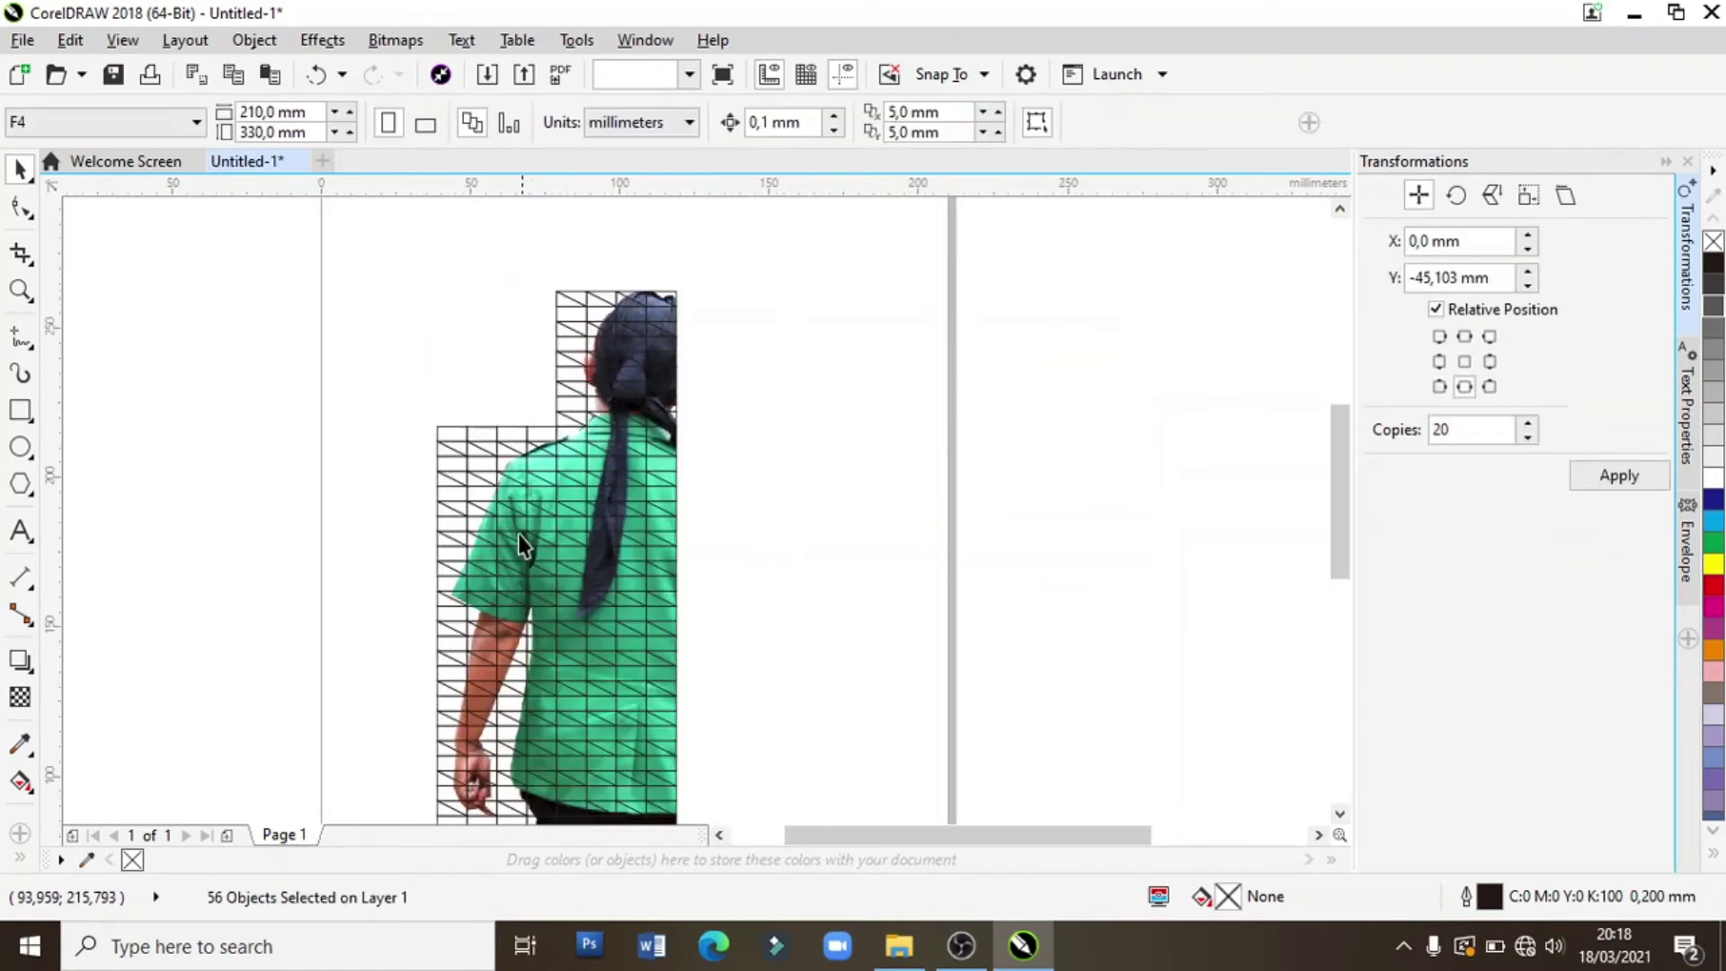
{"action": "scroll", "coordinate": [483, 720], "scroll_direction": "down", "scroll_amount": 1}
{"action": "scroll", "coordinate": [444, 661], "scroll_direction": "up", "scroll_amount": 1}
{"action": "mouse_move", "coordinate": [398, 627]}
{"action": "left_mouse_down"}
{"action": "mouse_move", "coordinate": [524, 702]}
{"action": "mouse_move", "coordinate": [568, 756]}
{"action": "left_mouse_up"}
{"action": "key", "text": "Delete"}
- Delete the blank tiles left of the figure and beside the head
{"action": "scroll", "coordinate": [528, 381], "scroll_direction": "down", "scroll_amount": 1}
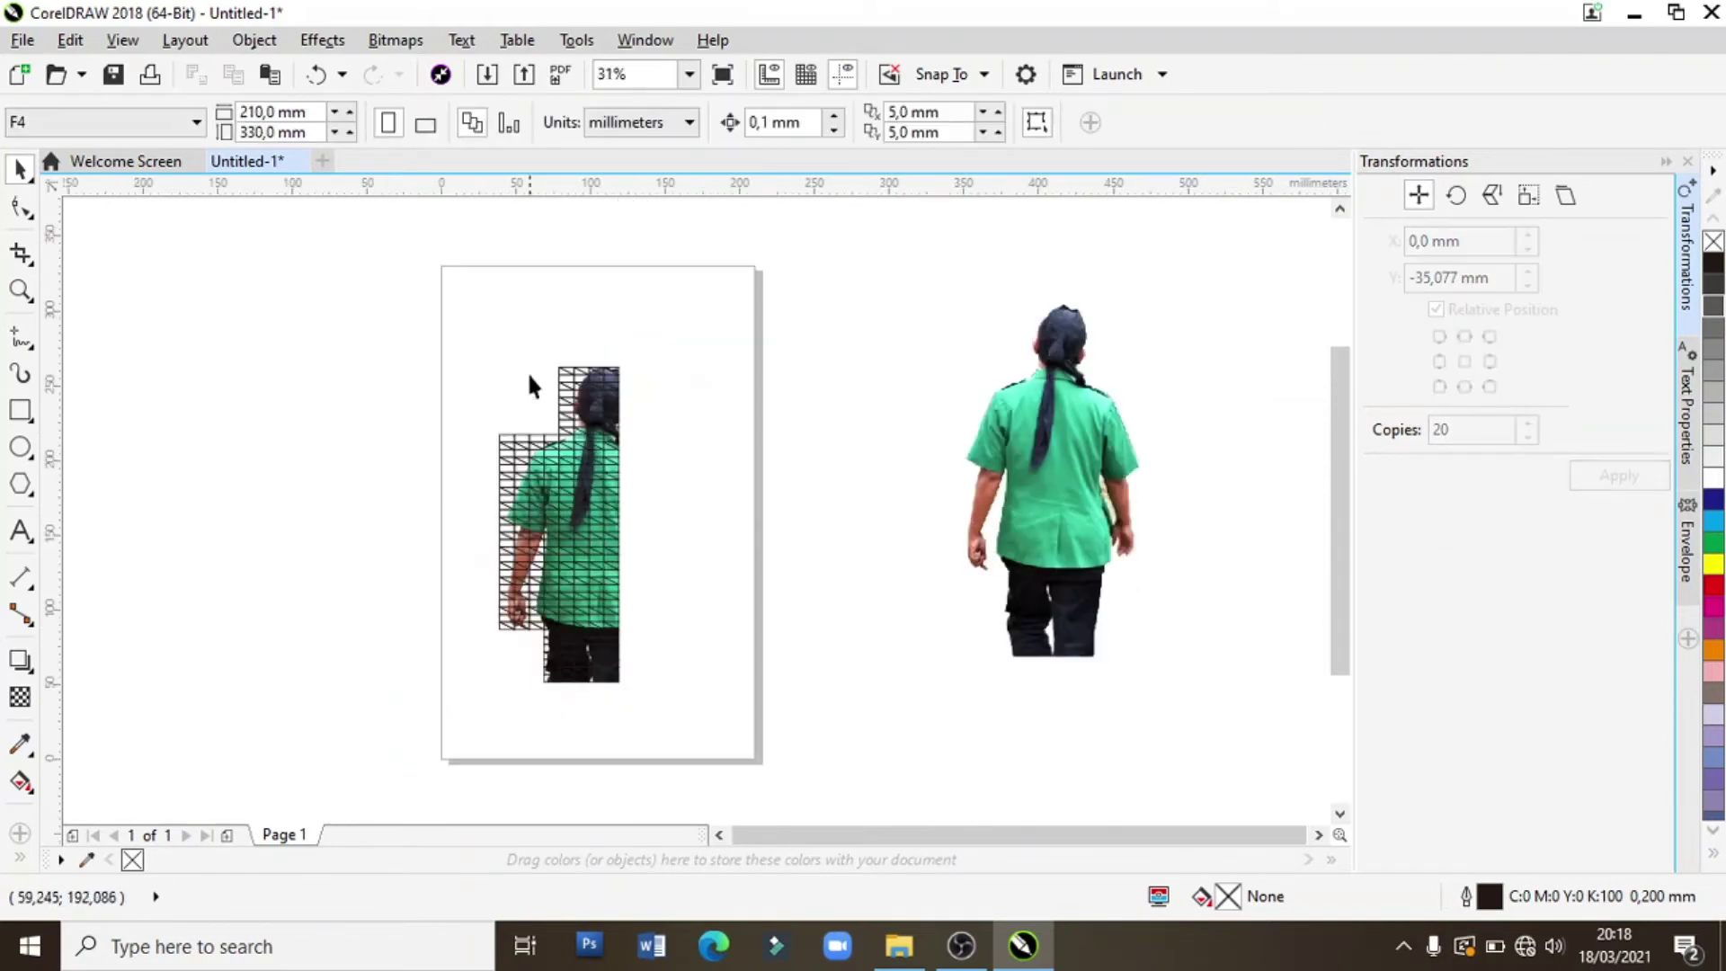
{"action": "scroll", "coordinate": [509, 428], "scroll_direction": "up", "scroll_amount": 1}
{"action": "scroll", "coordinate": [447, 521], "scroll_direction": "up", "scroll_amount": 1}
{"action": "left_click_drag", "start_coordinate": [404, 468], "coordinate": [619, 619]}
{"action": "key", "text": "Delete"}
{"action": "left_click", "coordinate": [618, 400]}
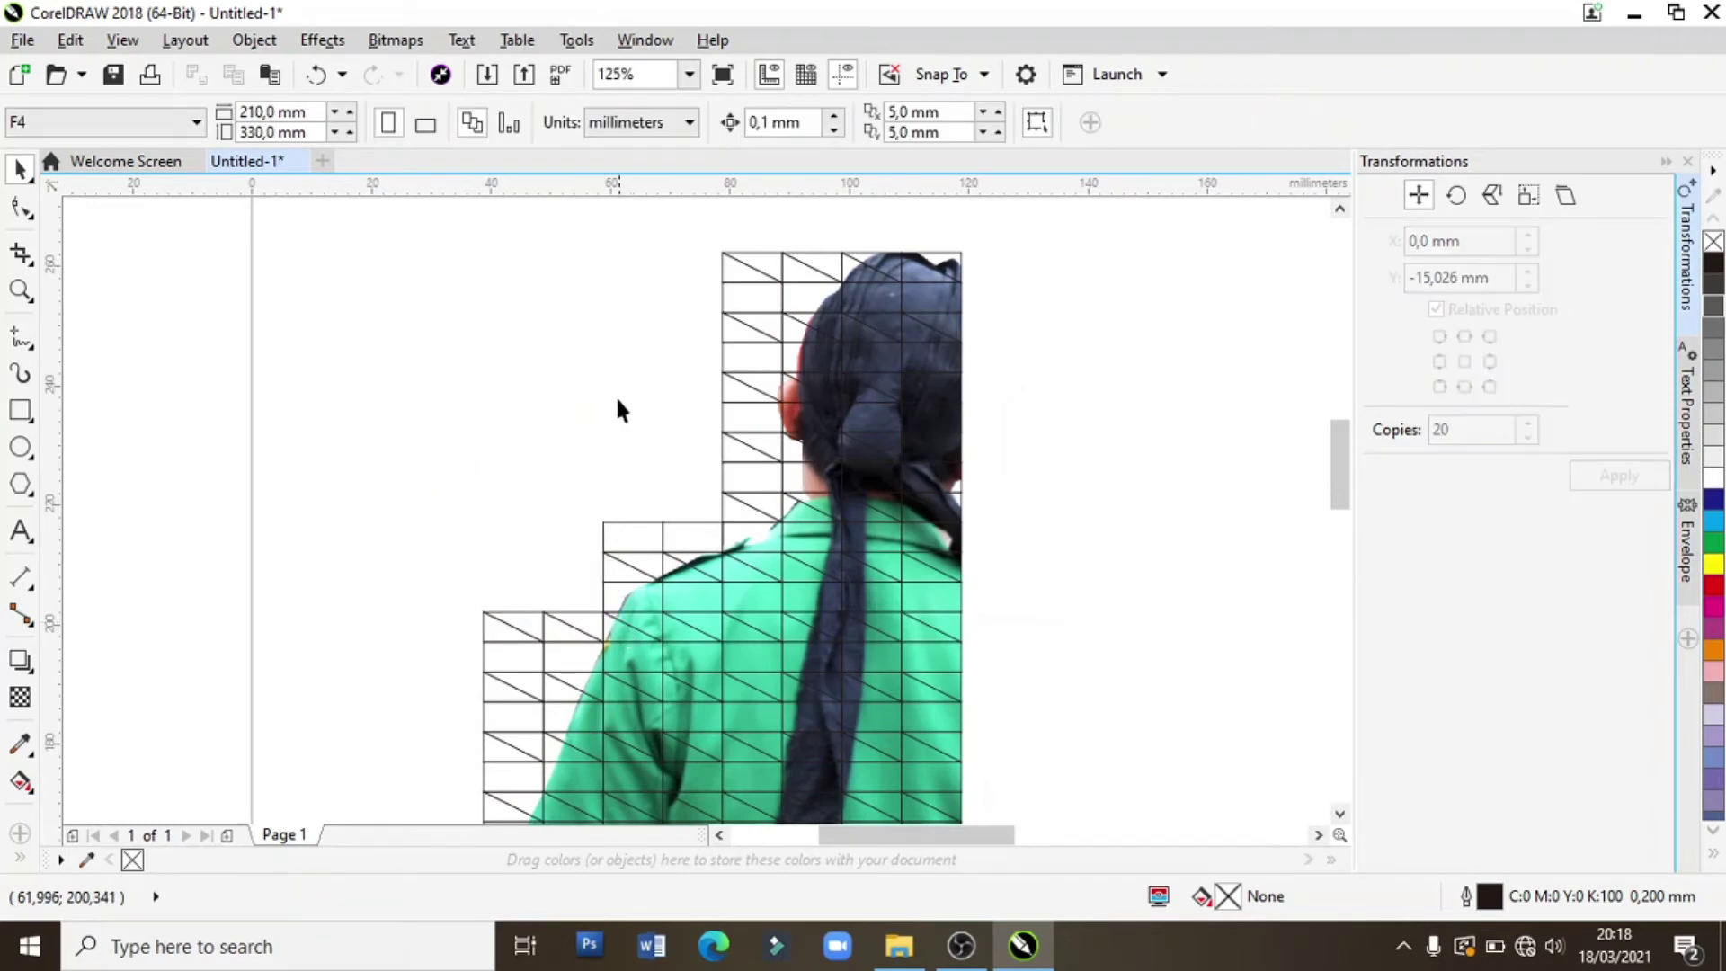
{"action": "left_click_drag", "start_coordinate": [679, 232], "coordinate": [791, 570]}
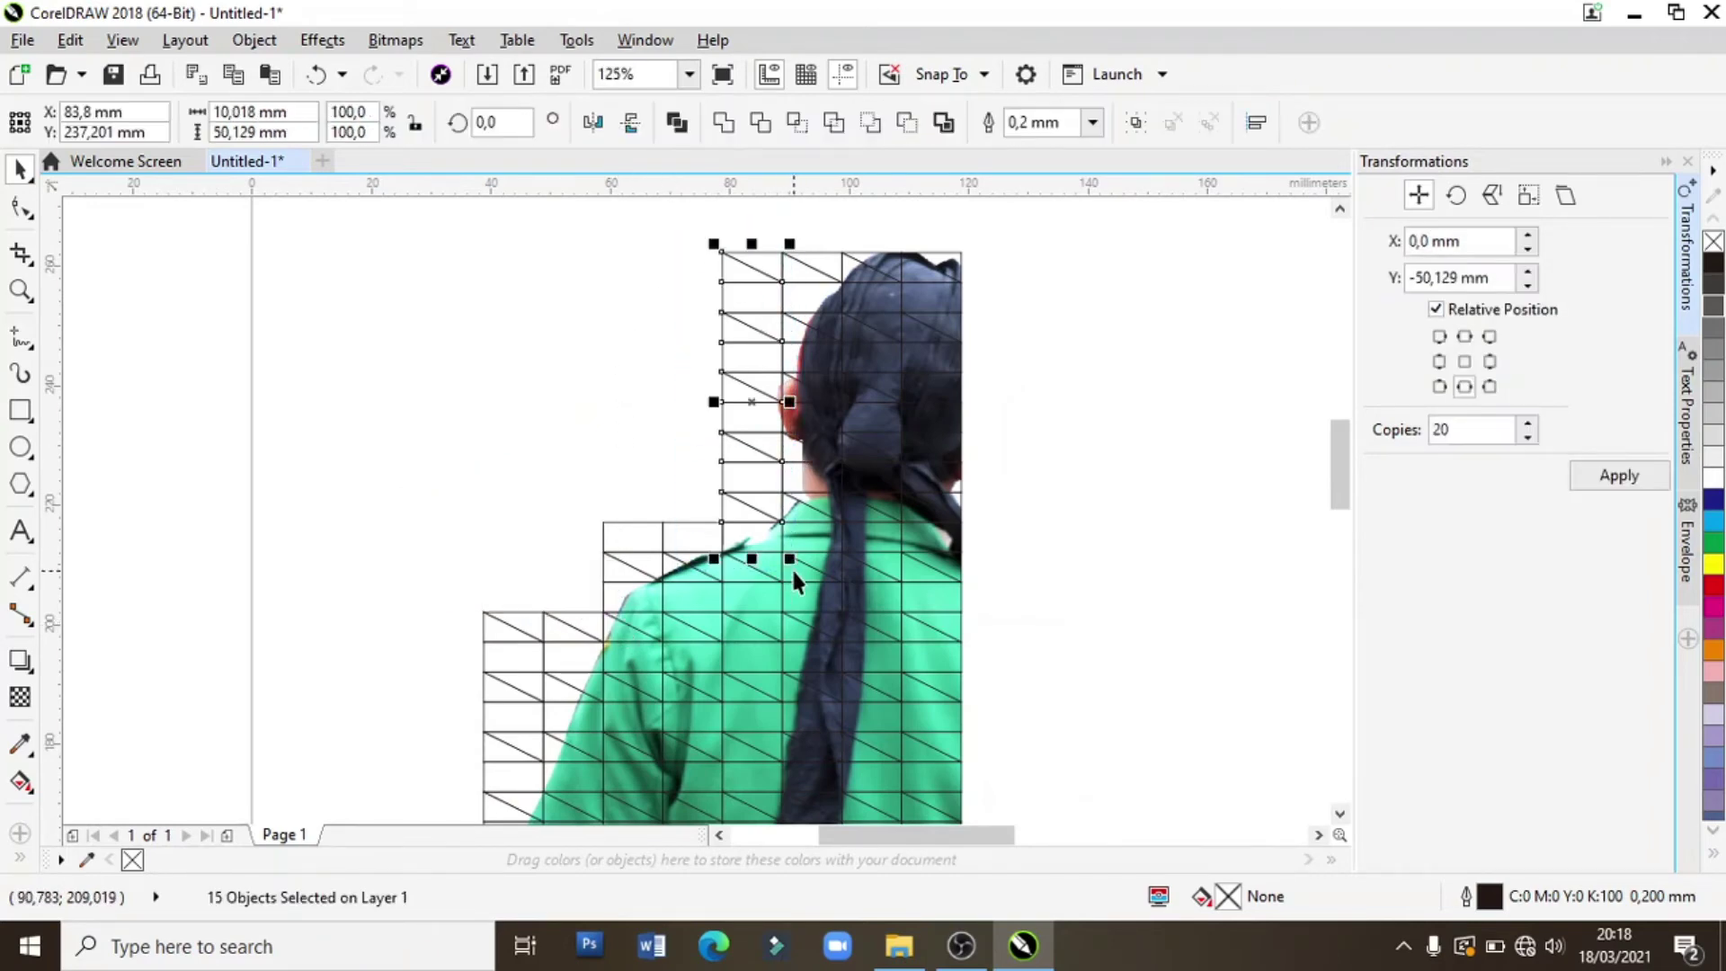
{"action": "key", "text": "Delete"}
- Remove the remaining blank tiles by the shoulder and arm so tiles trace the figure's outline
{"action": "scroll", "coordinate": [661, 616], "scroll_direction": "down", "scroll_amount": 2}
{"action": "left_click_drag", "start_coordinate": [620, 542], "coordinate": [704, 584]}
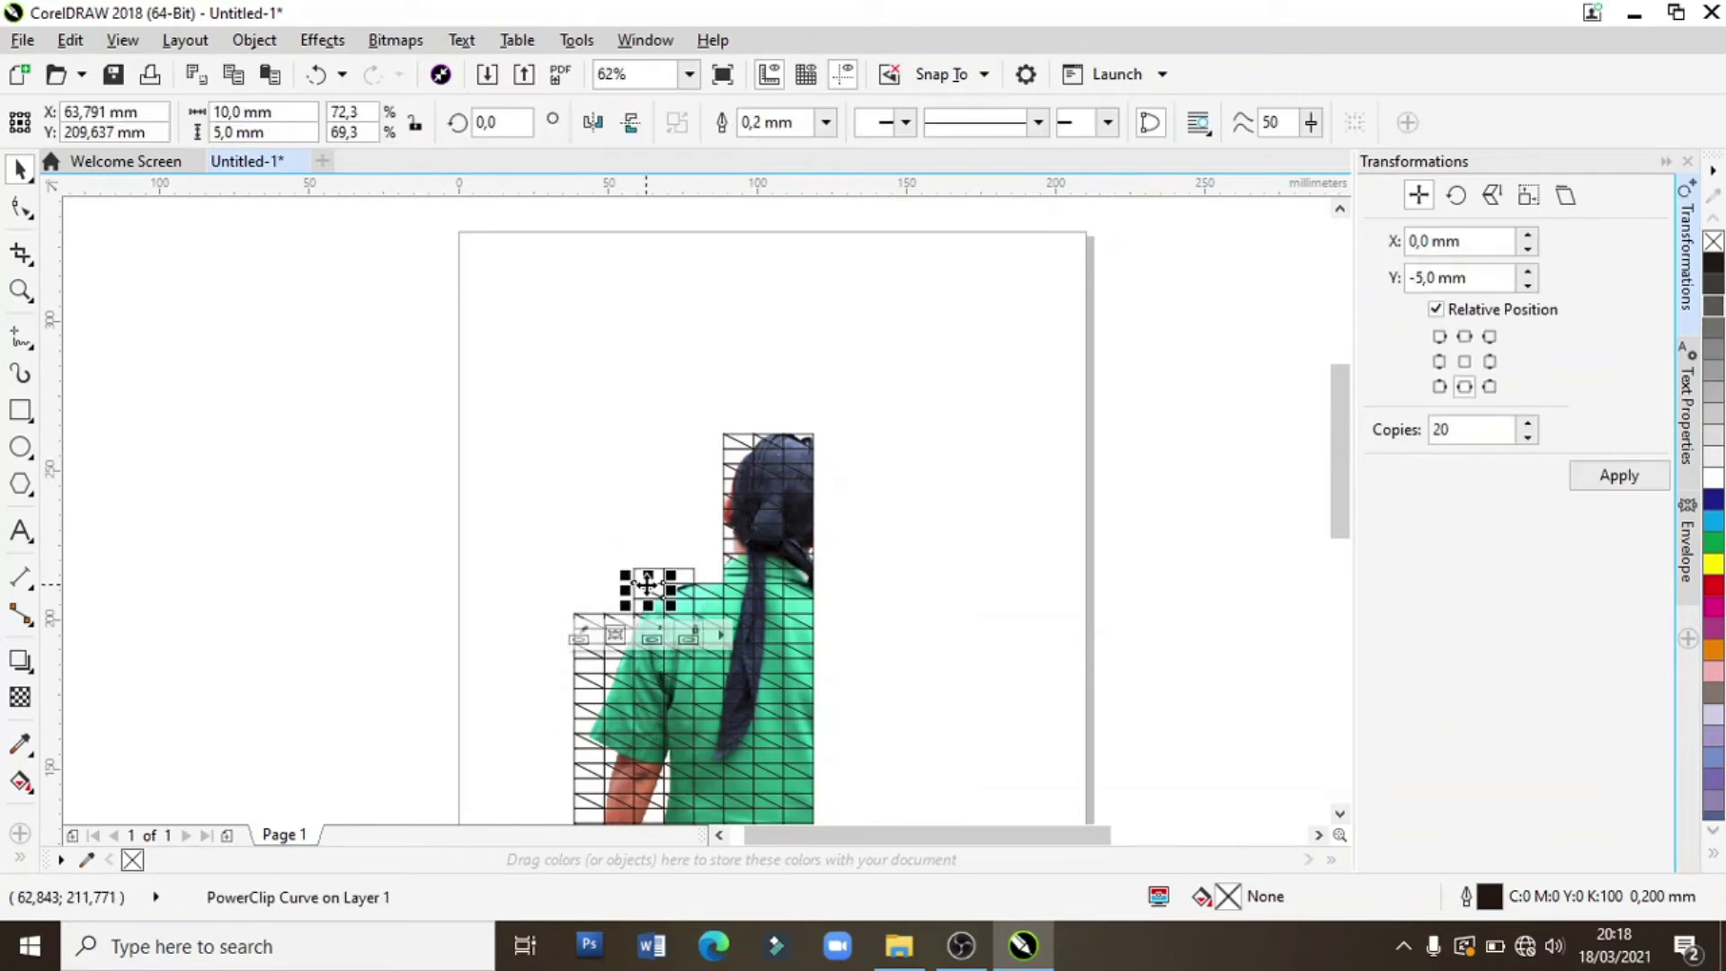
{"action": "left_click", "coordinate": [655, 582]}
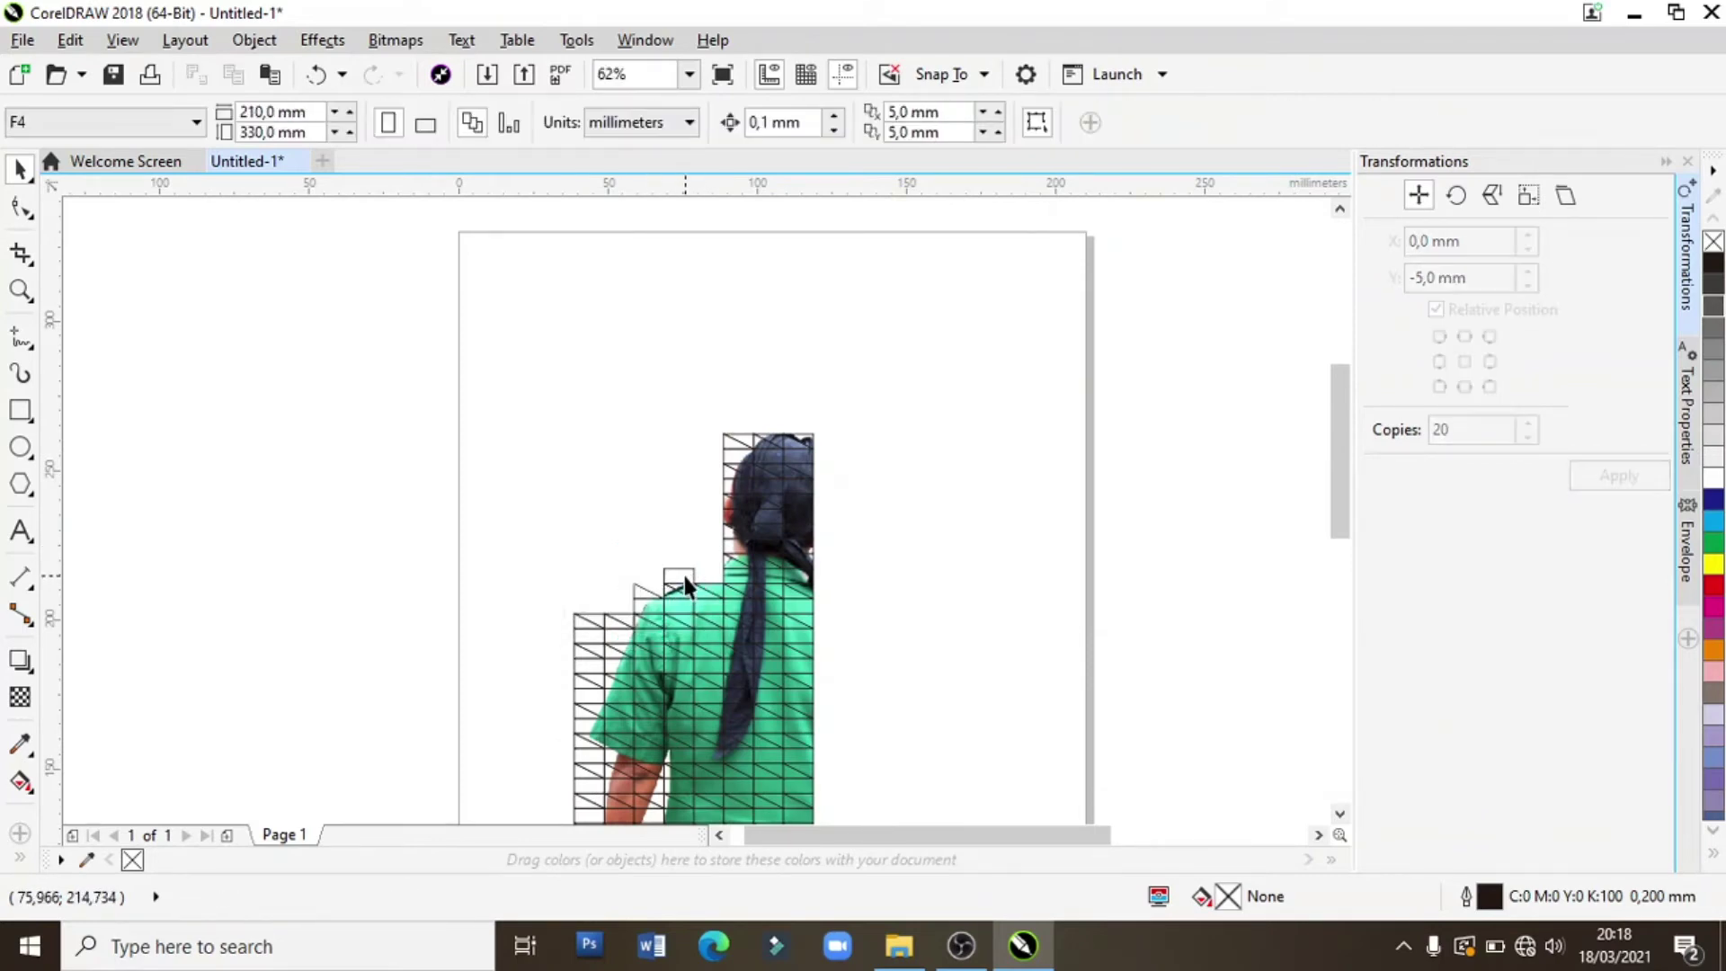
{"action": "left_click", "coordinate": [662, 580]}
{"action": "left_click_drag", "start_coordinate": [517, 585], "coordinate": [611, 726]}
{"action": "key", "text": "Escape"}
{"action": "scroll", "coordinate": [596, 781], "scroll_direction": "down", "scroll_amount": 2}
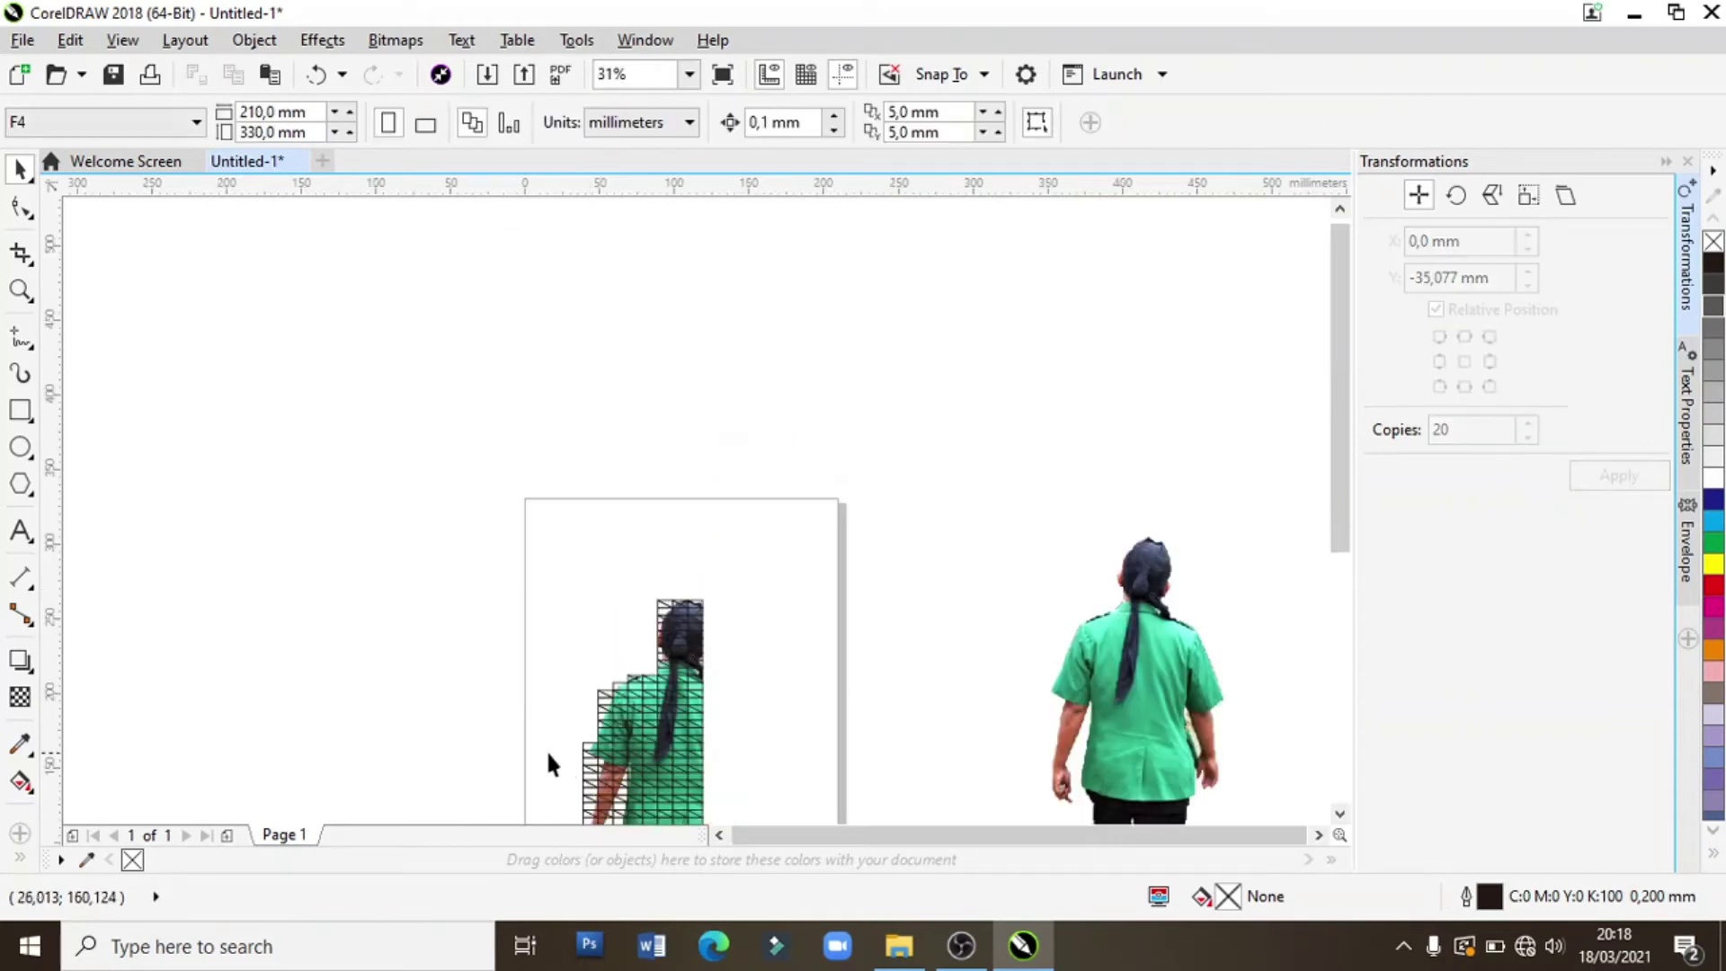
{"action": "left_click_drag", "start_coordinate": [595, 784], "coordinate": [597, 811]}
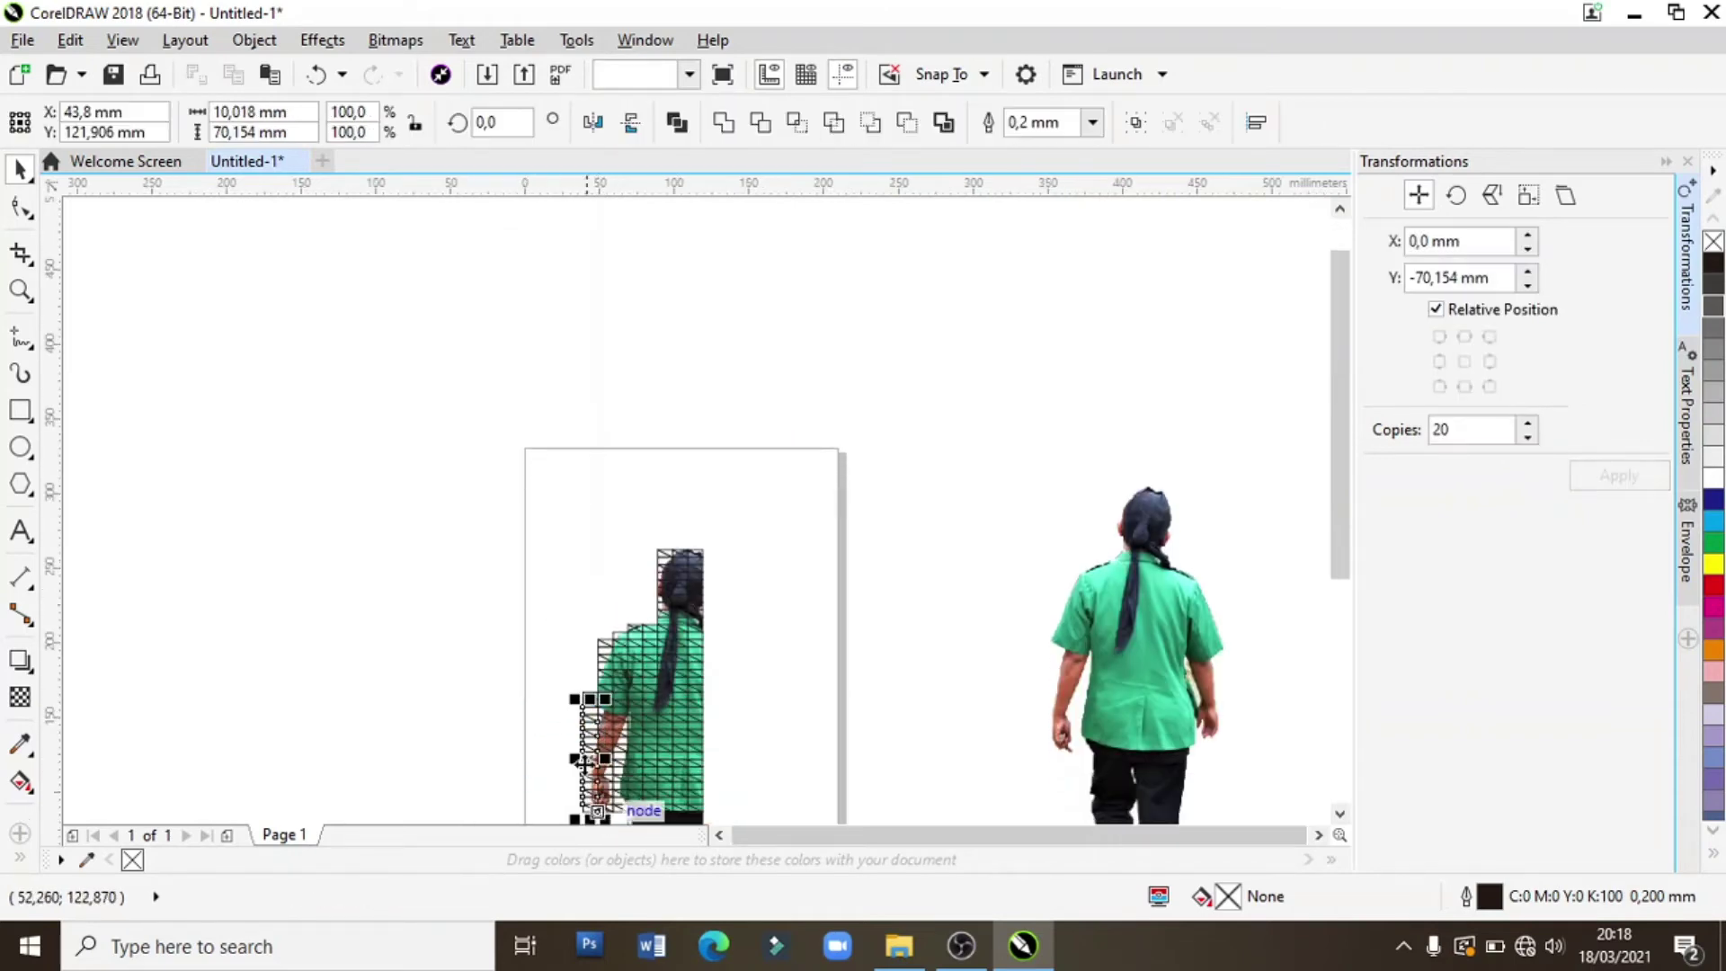
{"action": "left_click_drag", "start_coordinate": [546, 713], "coordinate": [601, 769]}
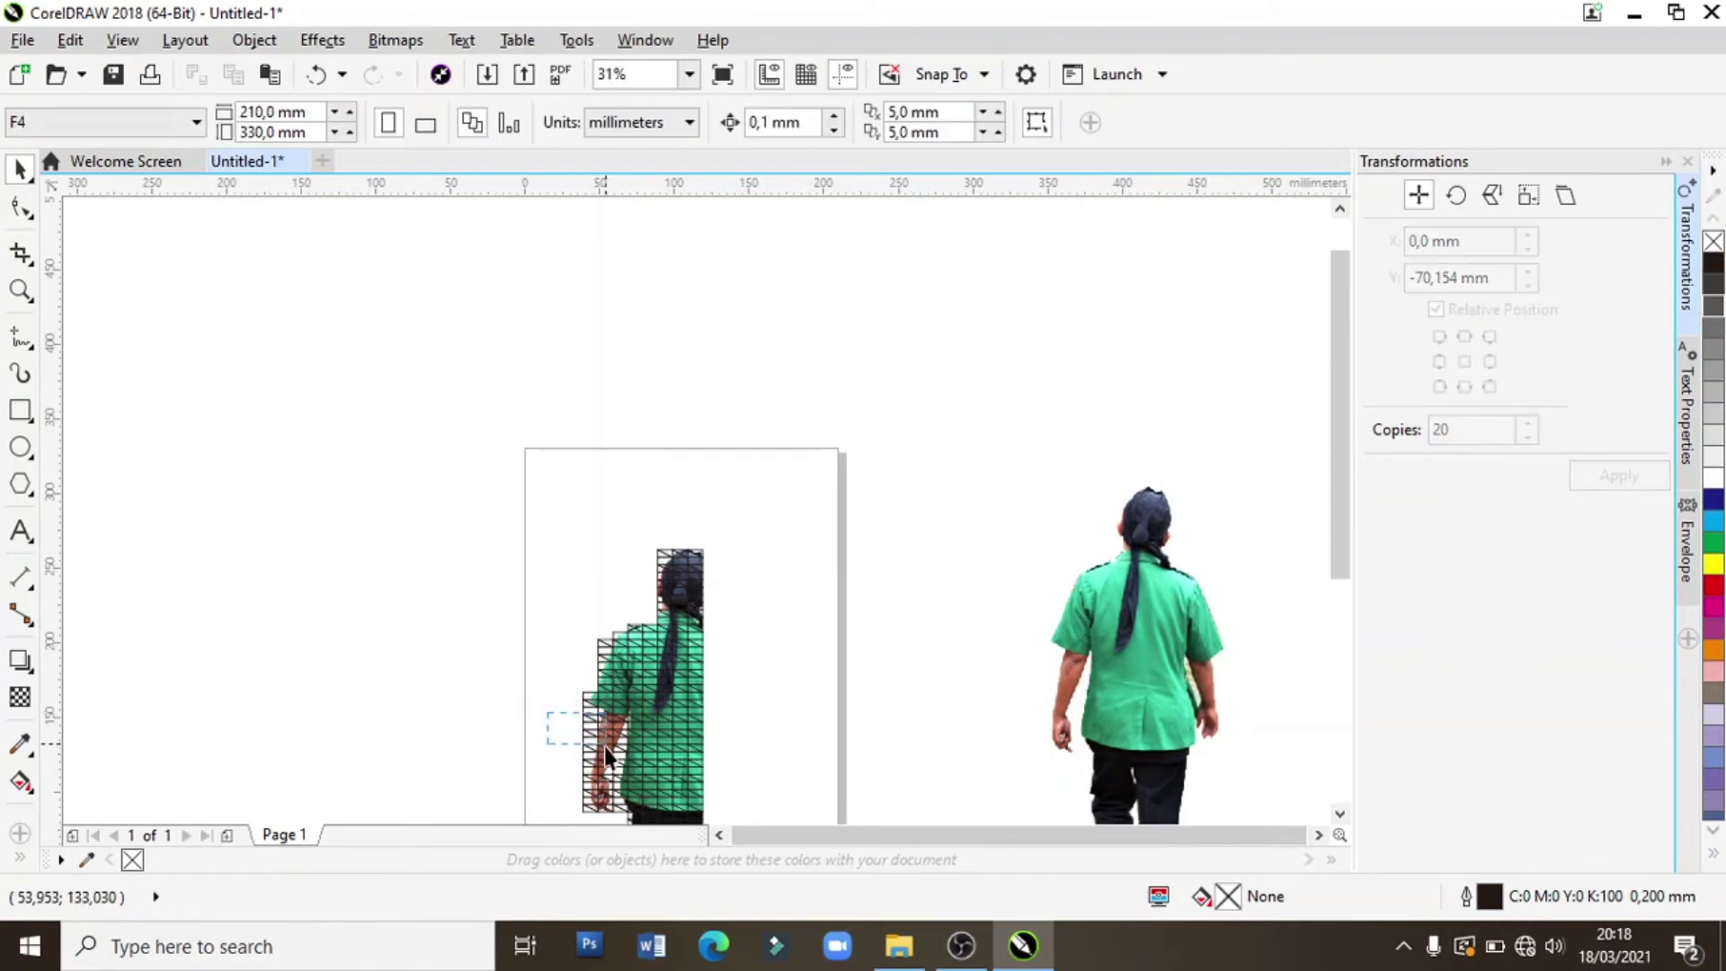
{"action": "left_click_drag", "start_coordinate": [547, 712], "coordinate": [601, 768]}
{"action": "key", "text": "Delete"}
{"action": "mouse_move", "coordinate": [328, 490]}
{"action": "left_mouse_down"}
{"action": "mouse_move", "coordinate": [748, 771]}
{"action": "mouse_move", "coordinate": [758, 808]}
{"action": "left_mouse_up"}
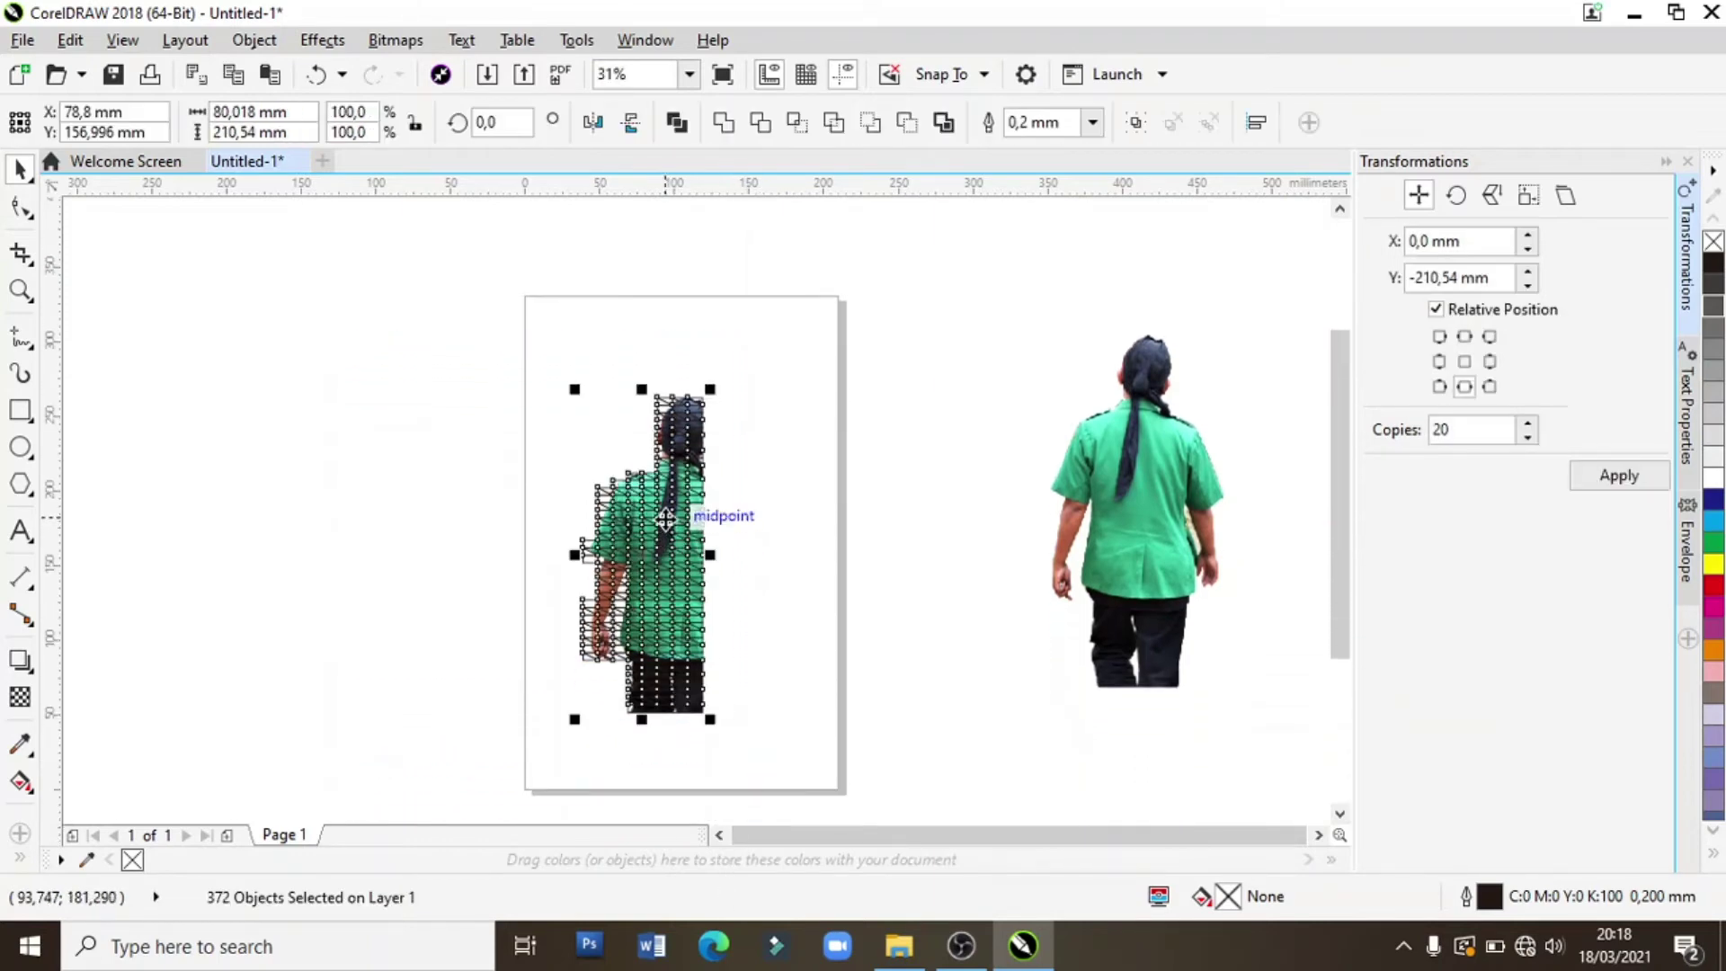
- Close the Transformations docker and set the outline of all 372 tiles to No Color
{"action": "left_click", "coordinate": [1687, 161]}
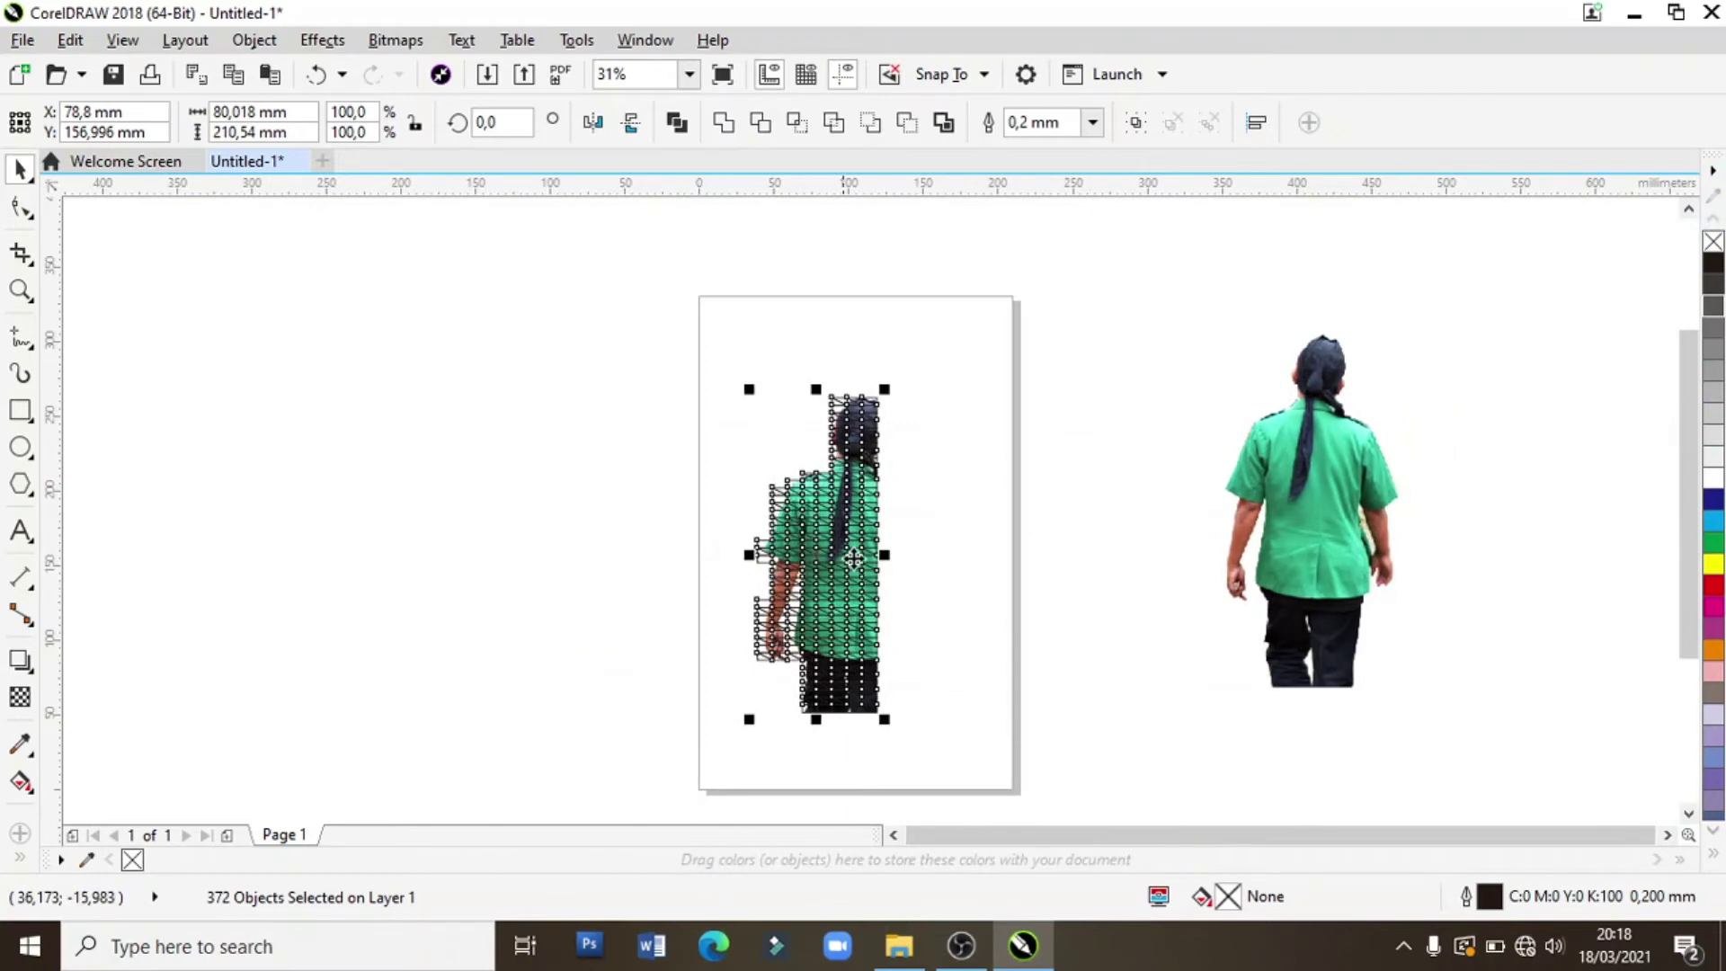
{"action": "scroll", "coordinate": [826, 578], "scroll_direction": "up", "scroll_amount": 1}
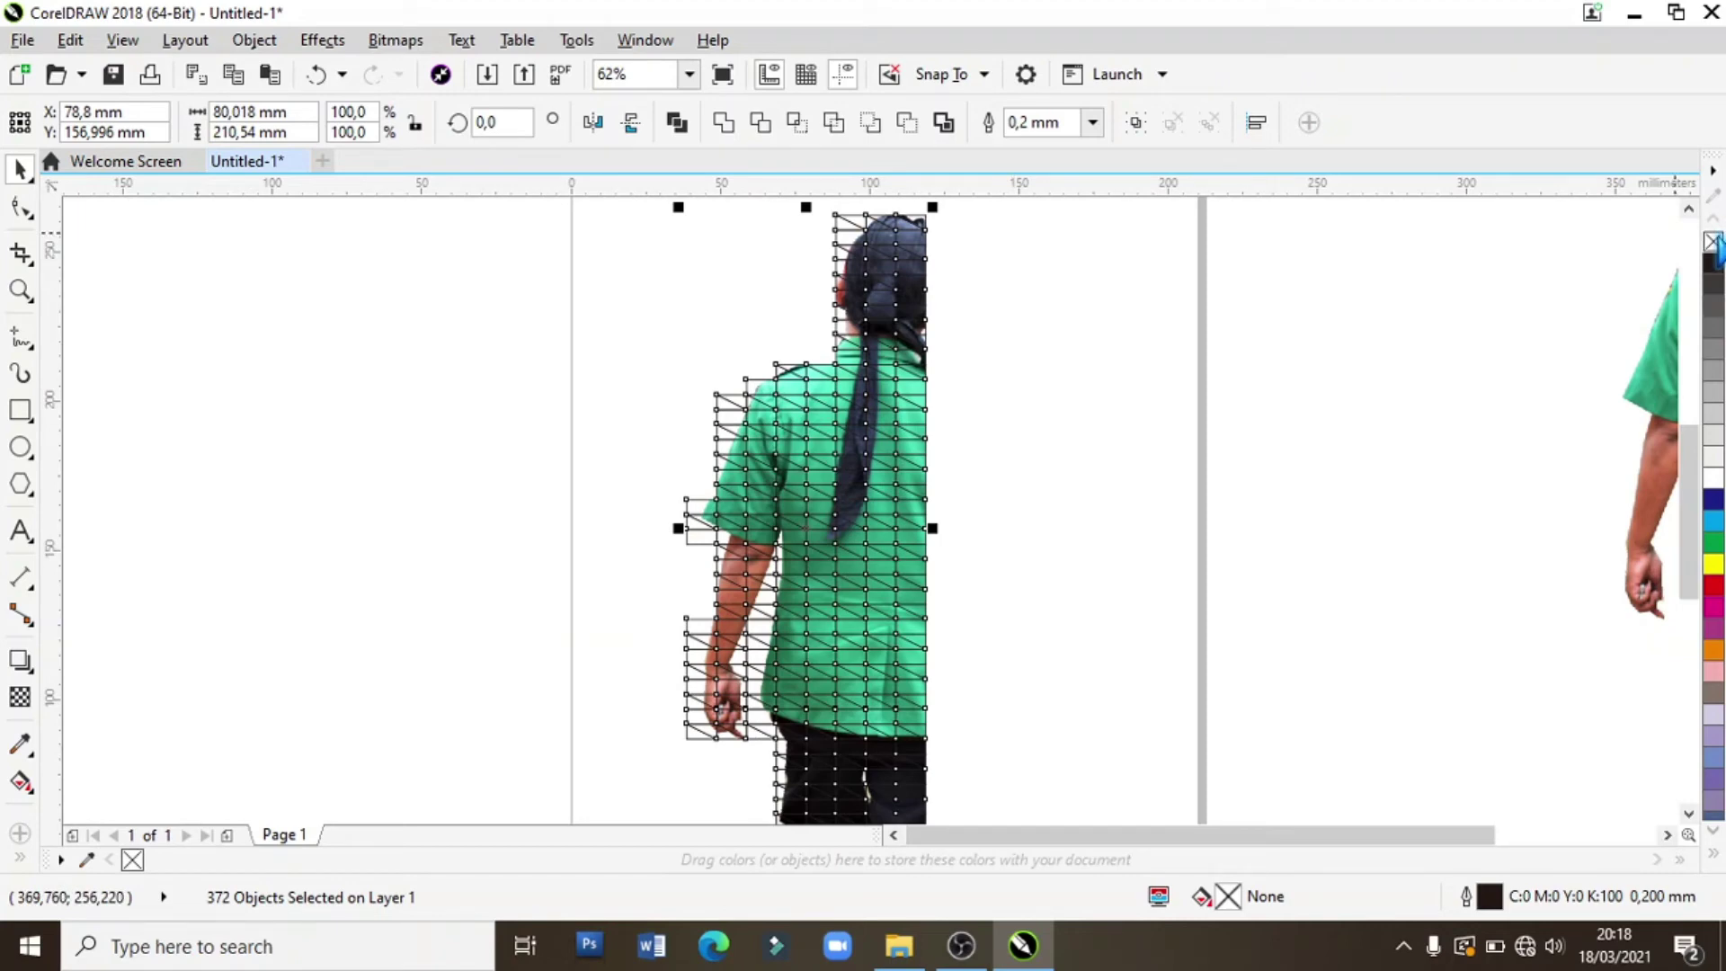
{"action": "right_click", "coordinate": [1713, 242]}
{"action": "left_click", "coordinate": [1416, 303]}
{"action": "scroll", "coordinate": [809, 485], "scroll_direction": "up", "scroll_amount": 1}
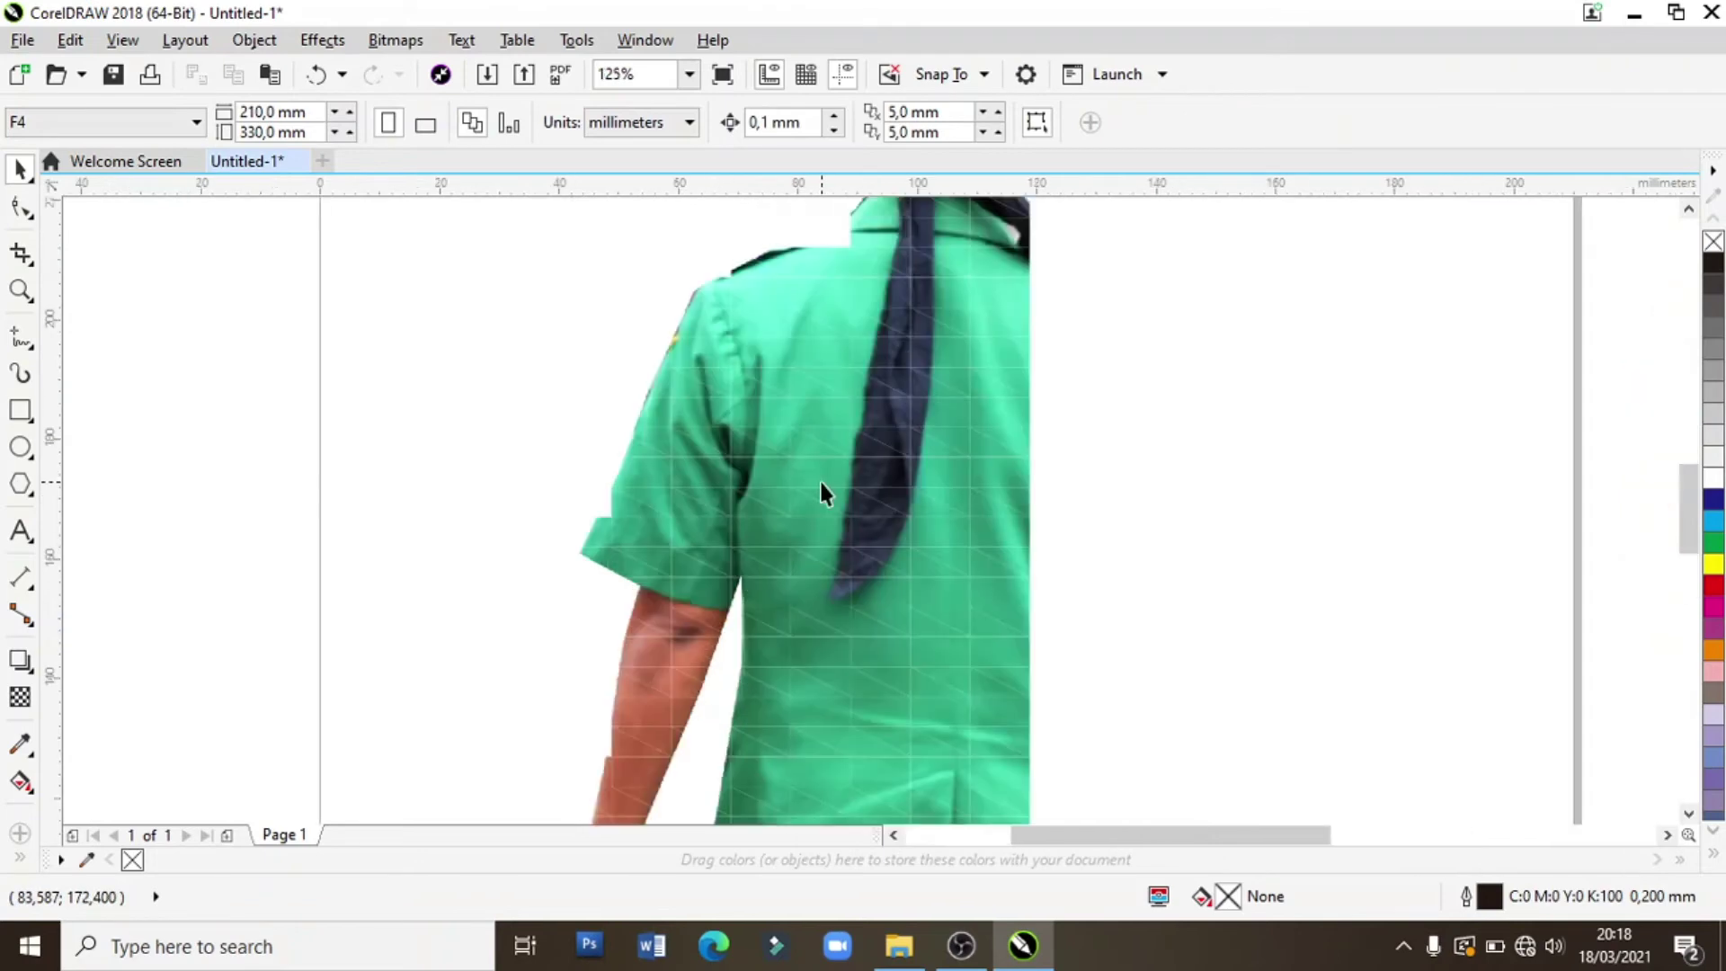
{"action": "scroll", "coordinate": [818, 478], "scroll_direction": "down", "scroll_amount": 1}
- Drag several green shirt tiles off to the left of the shoulder, leaving gaps
{"action": "left_click_drag", "start_coordinate": [795, 402], "coordinate": [753, 370]}
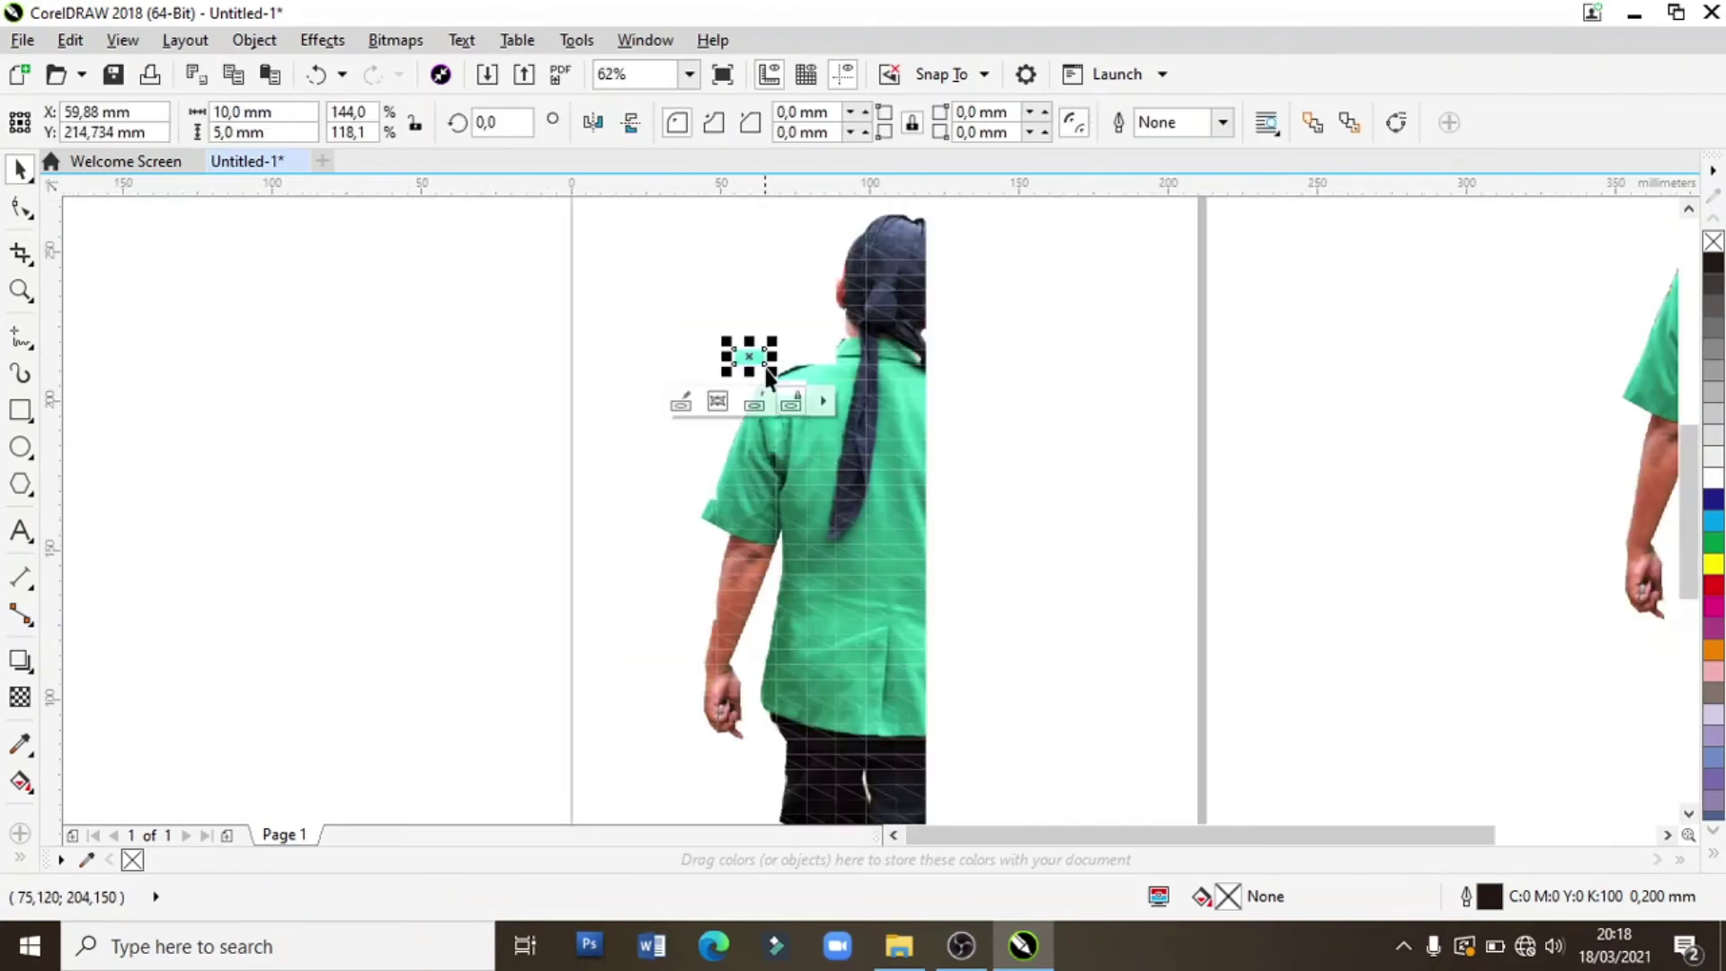
{"action": "mouse_move", "coordinate": [764, 445]}
{"action": "left_mouse_down"}
{"action": "mouse_move", "coordinate": [720, 445]}
{"action": "mouse_move", "coordinate": [732, 400]}
{"action": "left_mouse_up"}
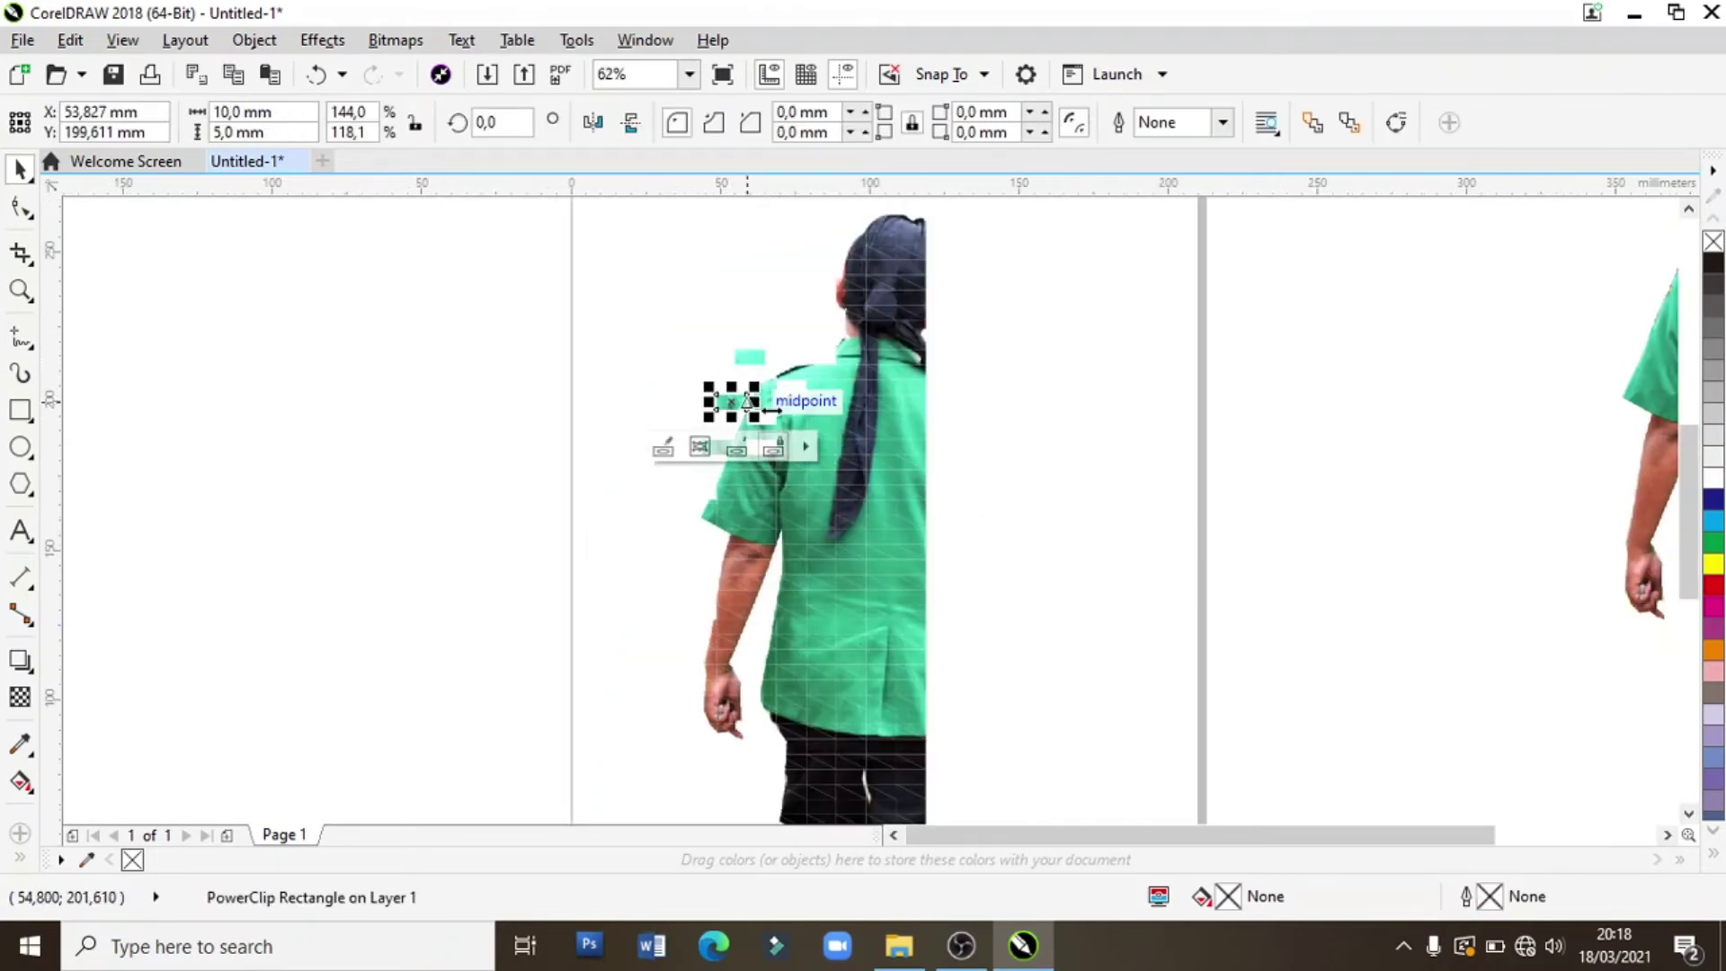
{"action": "mouse_move", "coordinate": [763, 476]}
{"action": "left_mouse_down"}
{"action": "mouse_move", "coordinate": [701, 481]}
{"action": "mouse_move", "coordinate": [719, 415]}
{"action": "mouse_move", "coordinate": [666, 342]}
{"action": "left_mouse_up"}
{"action": "scroll", "coordinate": [735, 495], "scroll_direction": "up", "scroll_amount": 1}
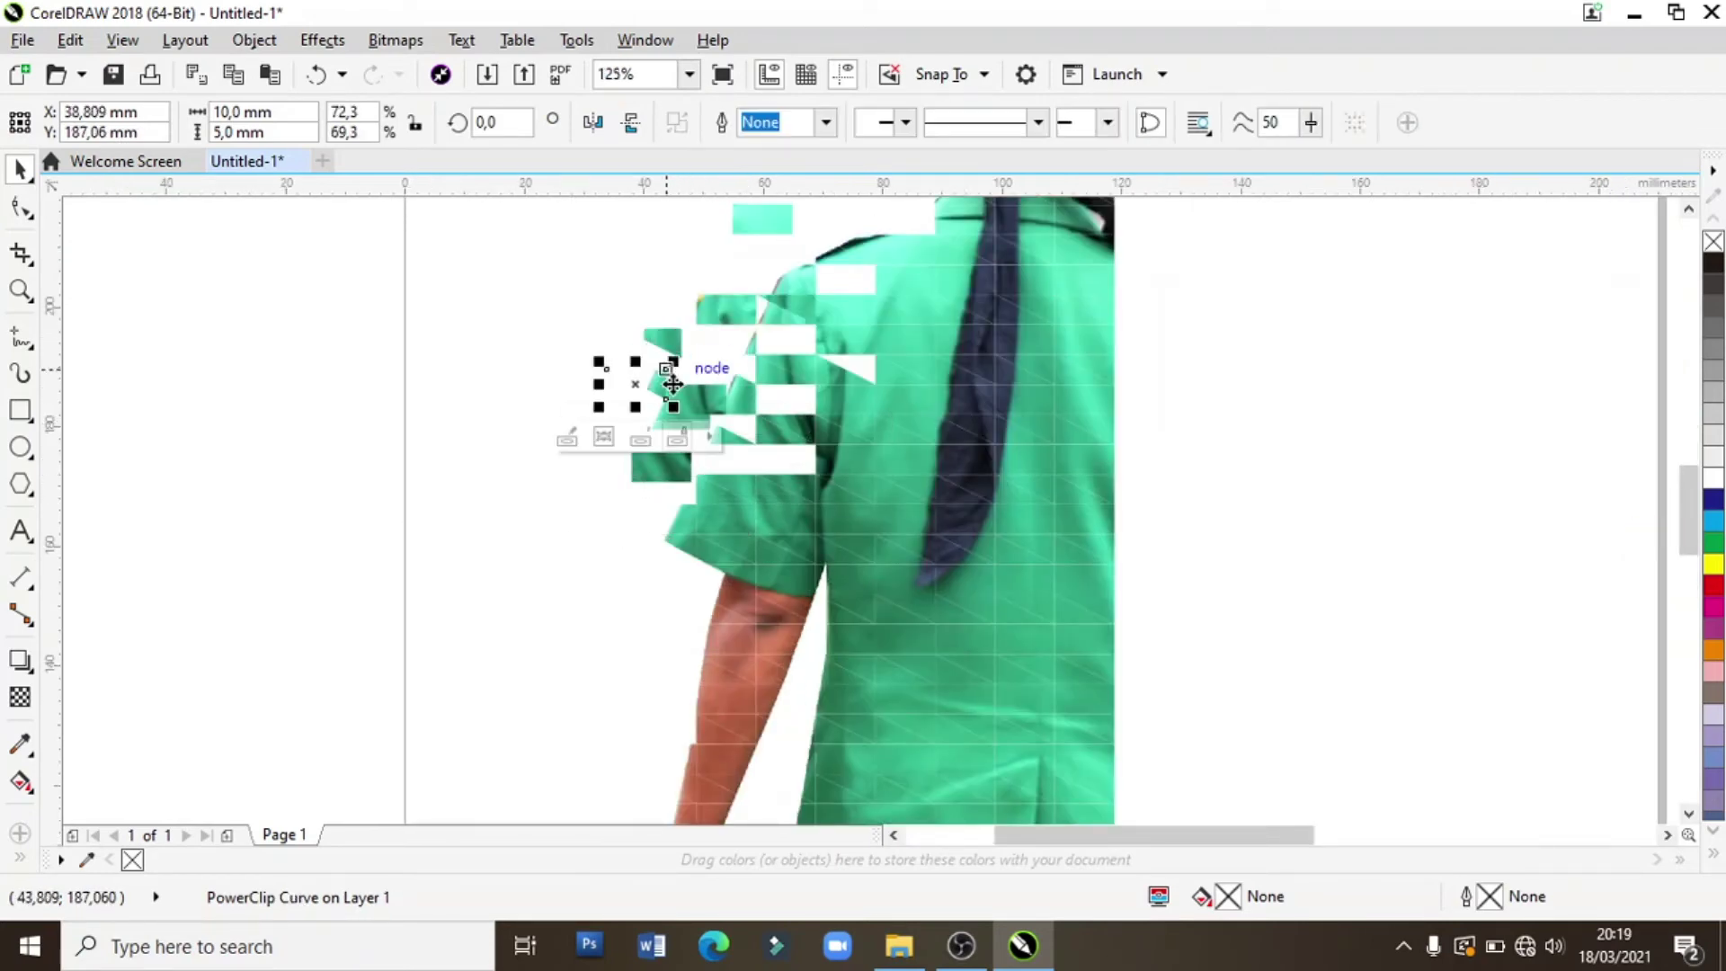
{"action": "left_click_drag", "start_coordinate": [732, 501], "coordinate": [640, 496]}
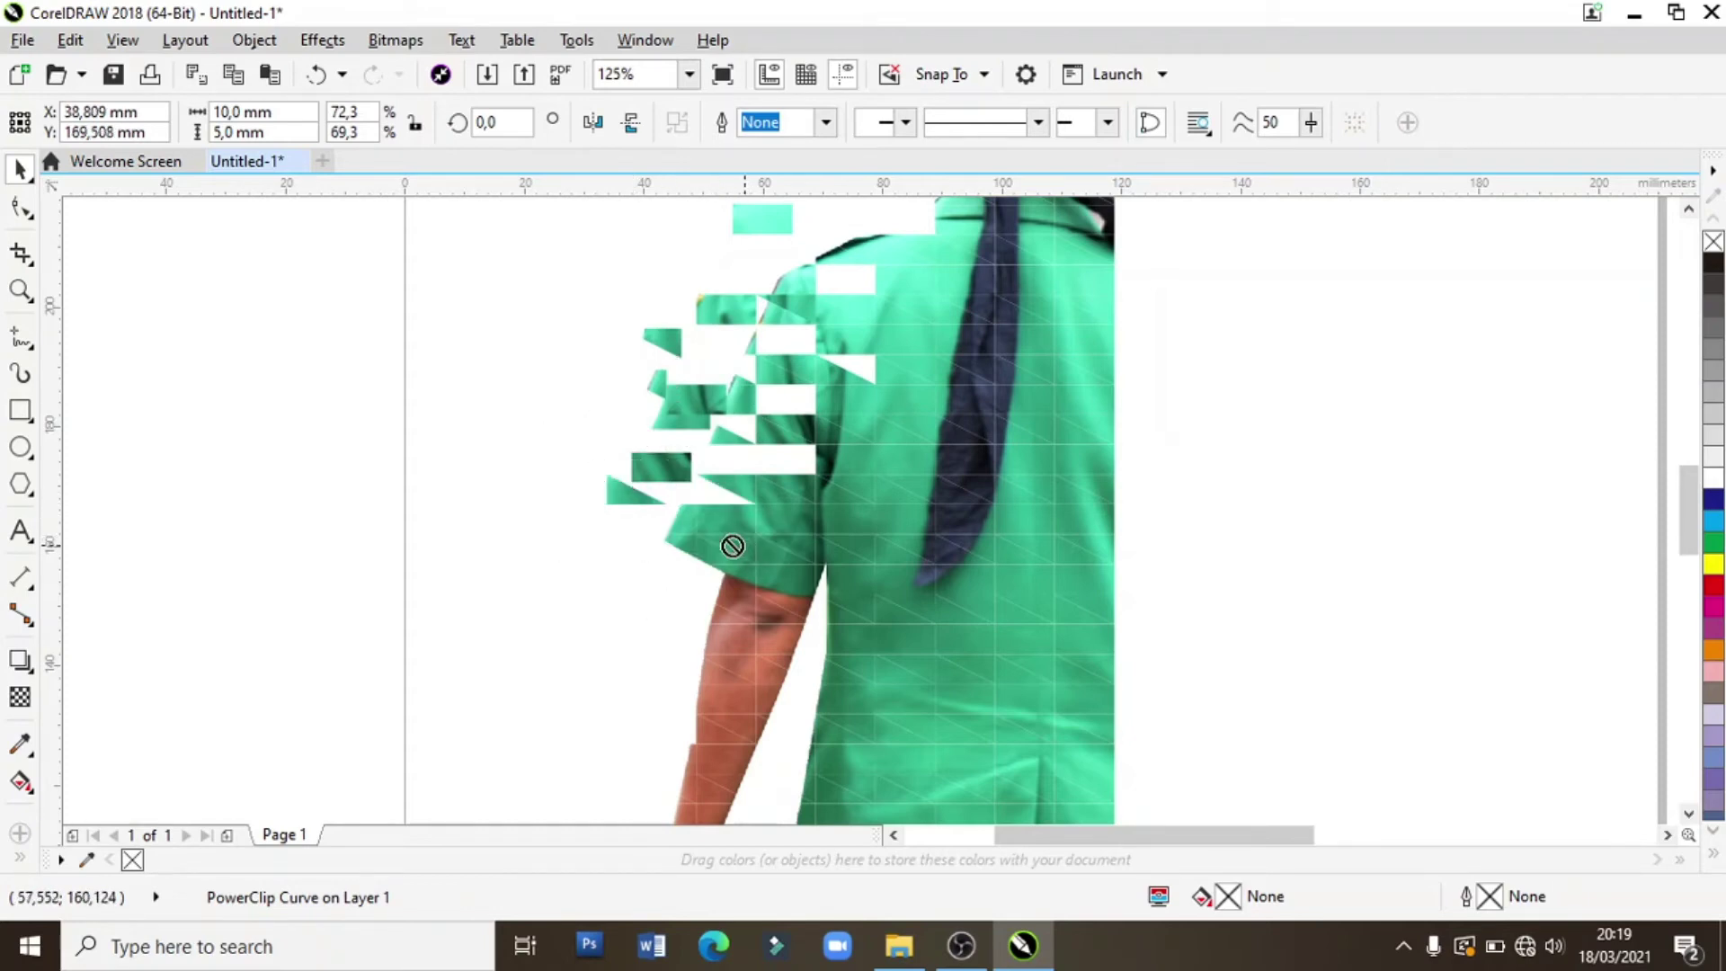
{"action": "mouse_move", "coordinate": [732, 543]}
{"action": "left_mouse_down"}
{"action": "mouse_move", "coordinate": [620, 550]}
{"action": "mouse_move", "coordinate": [628, 585]}
{"action": "left_mouse_up"}
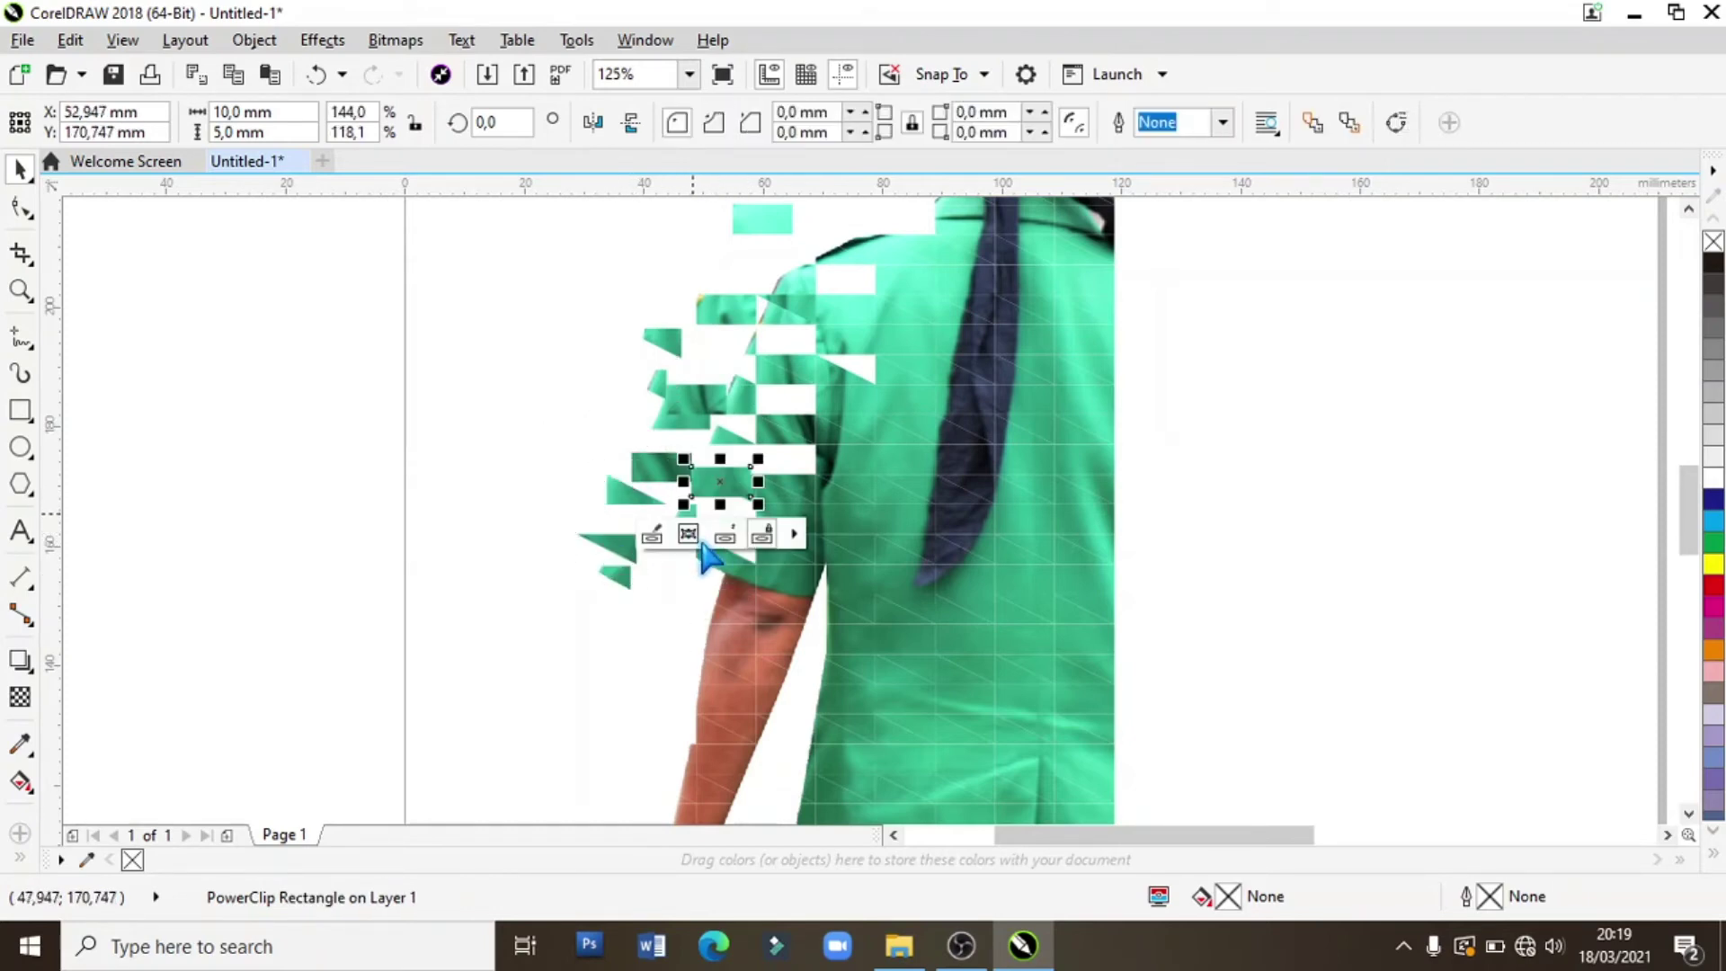
{"action": "mouse_move", "coordinate": [693, 532]}
{"action": "left_mouse_down"}
{"action": "mouse_move", "coordinate": [809, 531]}
{"action": "mouse_move", "coordinate": [494, 521]}
{"action": "left_mouse_up"}
- Scatter skin-coloured arm tiles and a few more green triangles out to the left
{"action": "left_click", "coordinate": [875, 500]}
{"action": "left_click_drag", "start_coordinate": [731, 609], "coordinate": [521, 579]}
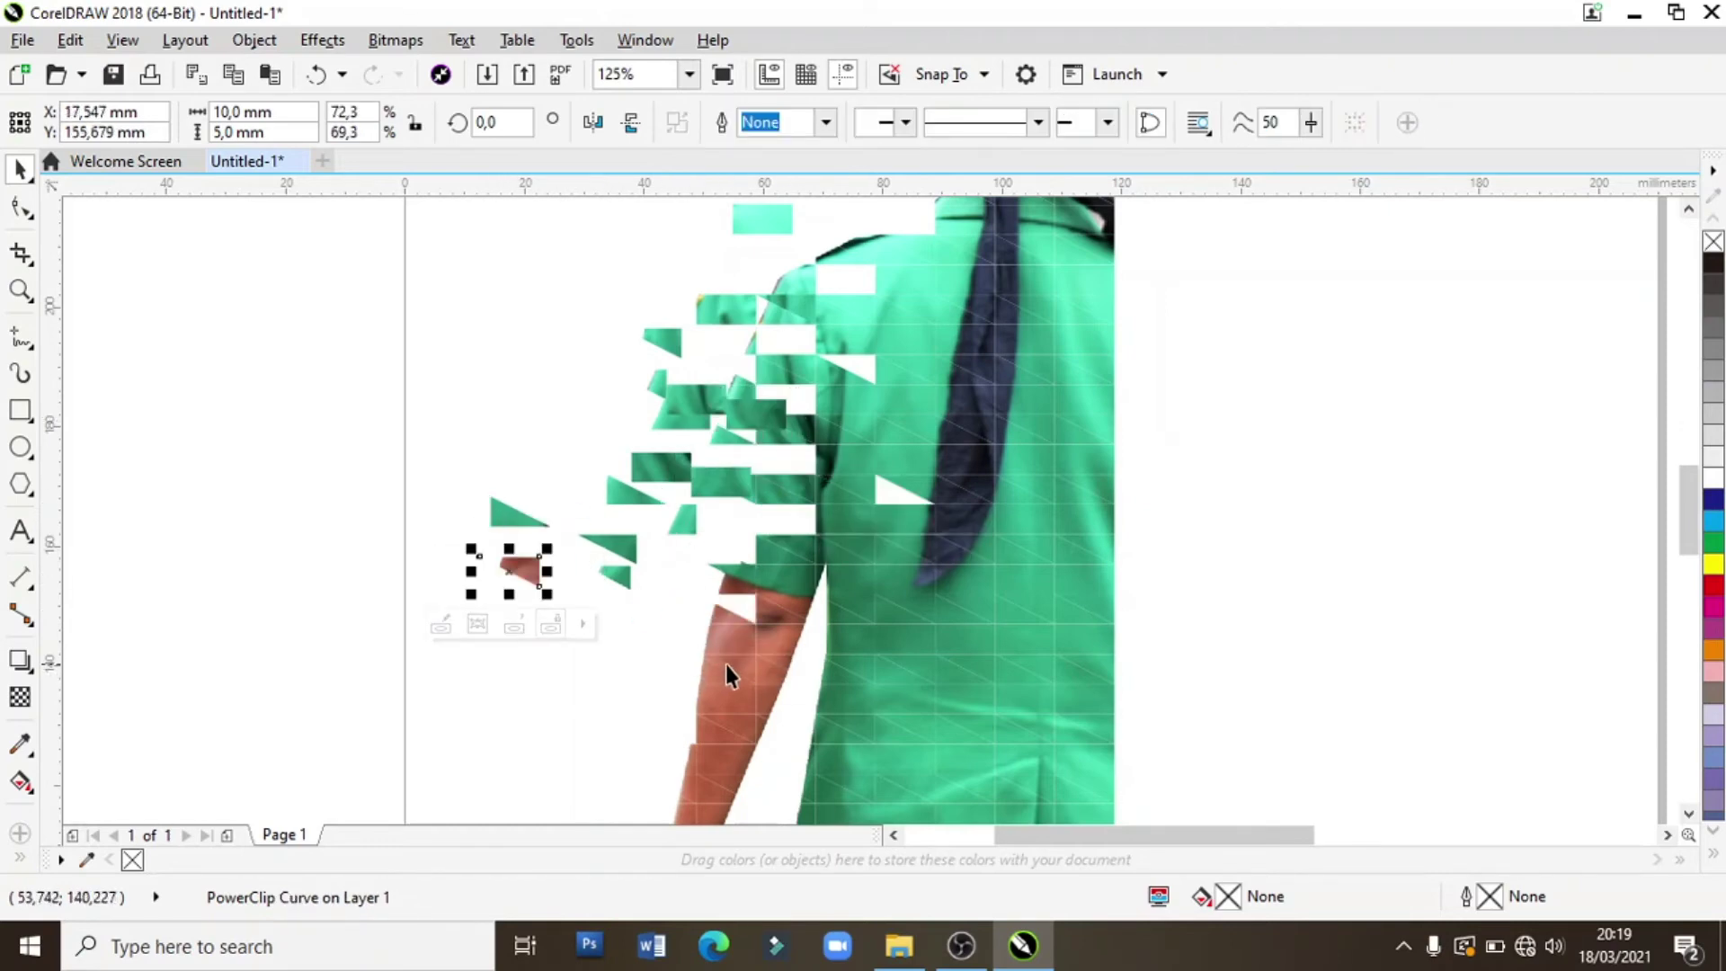
{"action": "left_click_drag", "start_coordinate": [728, 642], "coordinate": [652, 530]}
{"action": "left_click_drag", "start_coordinate": [715, 674], "coordinate": [550, 629]}
{"action": "mouse_move", "coordinate": [759, 650]}
{"action": "left_mouse_down"}
{"action": "mouse_move", "coordinate": [693, 605]}
{"action": "mouse_move", "coordinate": [549, 382]}
{"action": "left_mouse_up"}
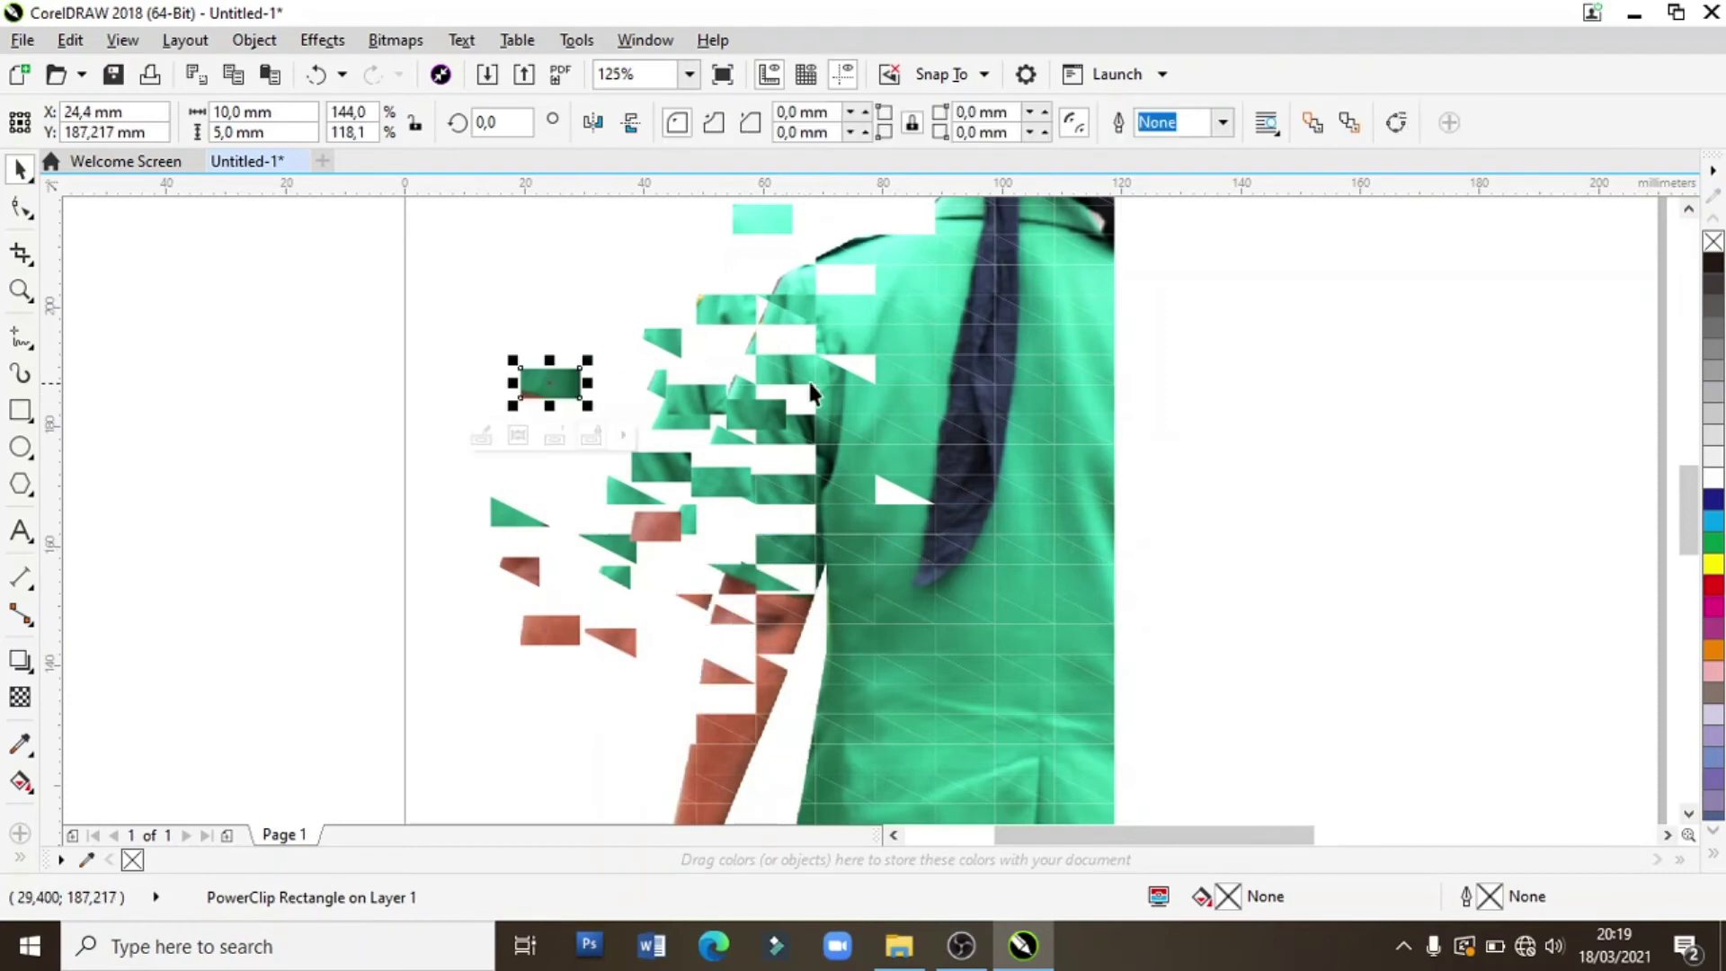
{"action": "left_click_drag", "start_coordinate": [848, 308], "coordinate": [580, 261]}
{"action": "mouse_move", "coordinate": [552, 382]}
{"action": "left_mouse_down"}
{"action": "mouse_move", "coordinate": [667, 414]}
{"action": "mouse_move", "coordinate": [509, 378]}
{"action": "left_mouse_up"}
{"action": "left_click_drag", "start_coordinate": [814, 382], "coordinate": [616, 314]}
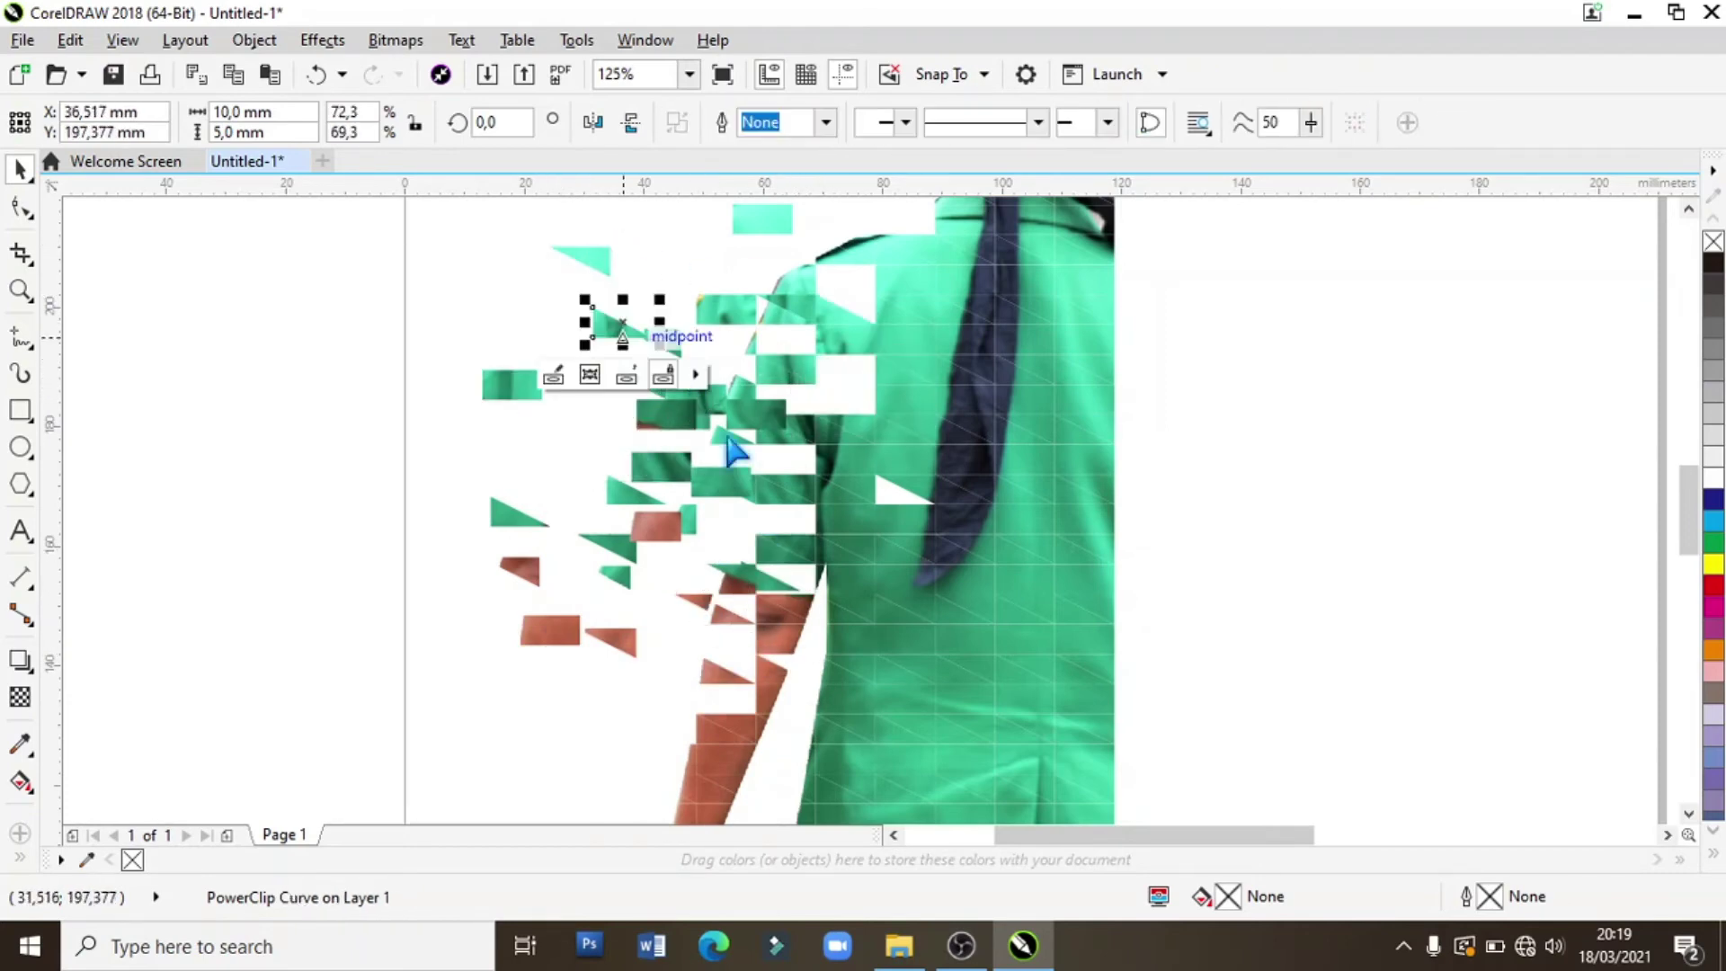
{"action": "scroll", "coordinate": [791, 498], "scroll_direction": "down", "scroll_amount": 2}
{"action": "mouse_move", "coordinate": [845, 629]}
{"action": "left_mouse_down"}
{"action": "mouse_move", "coordinate": [771, 698]}
{"action": "mouse_move", "coordinate": [710, 710]}
{"action": "mouse_move", "coordinate": [677, 629]}
{"action": "left_mouse_up"}
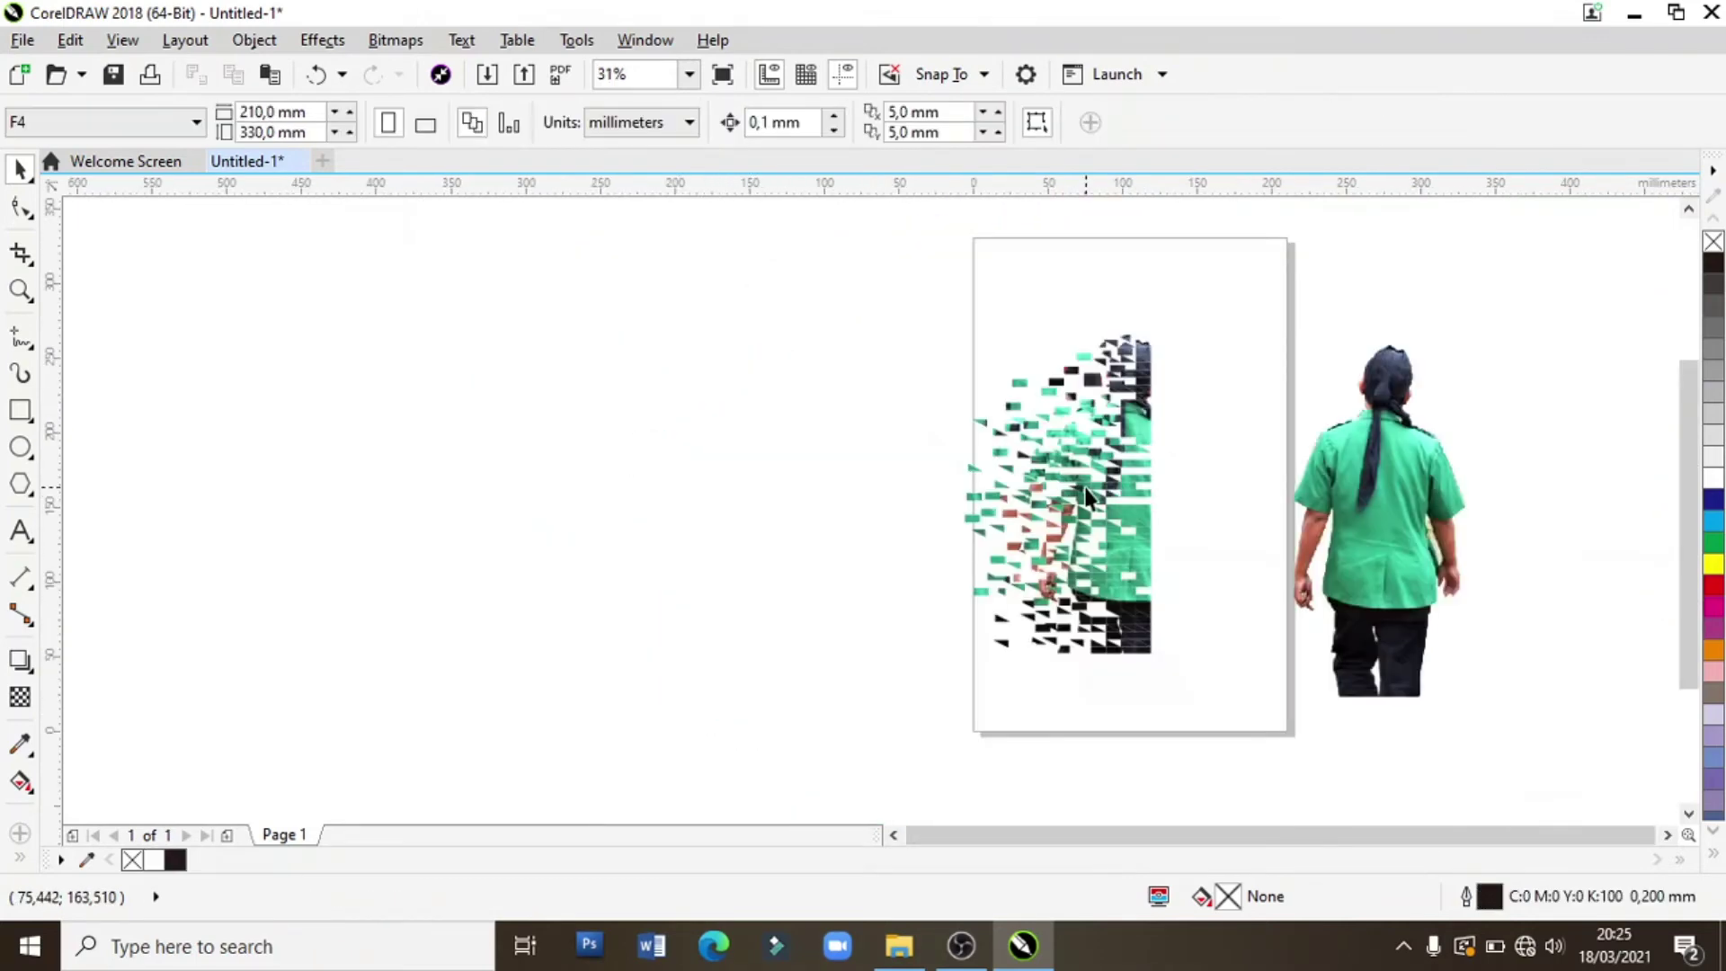
- Move a small green tile and a triangular fragment up-left toward the head
{"action": "left_click_drag", "start_coordinate": [1083, 485], "coordinate": [879, 414]}
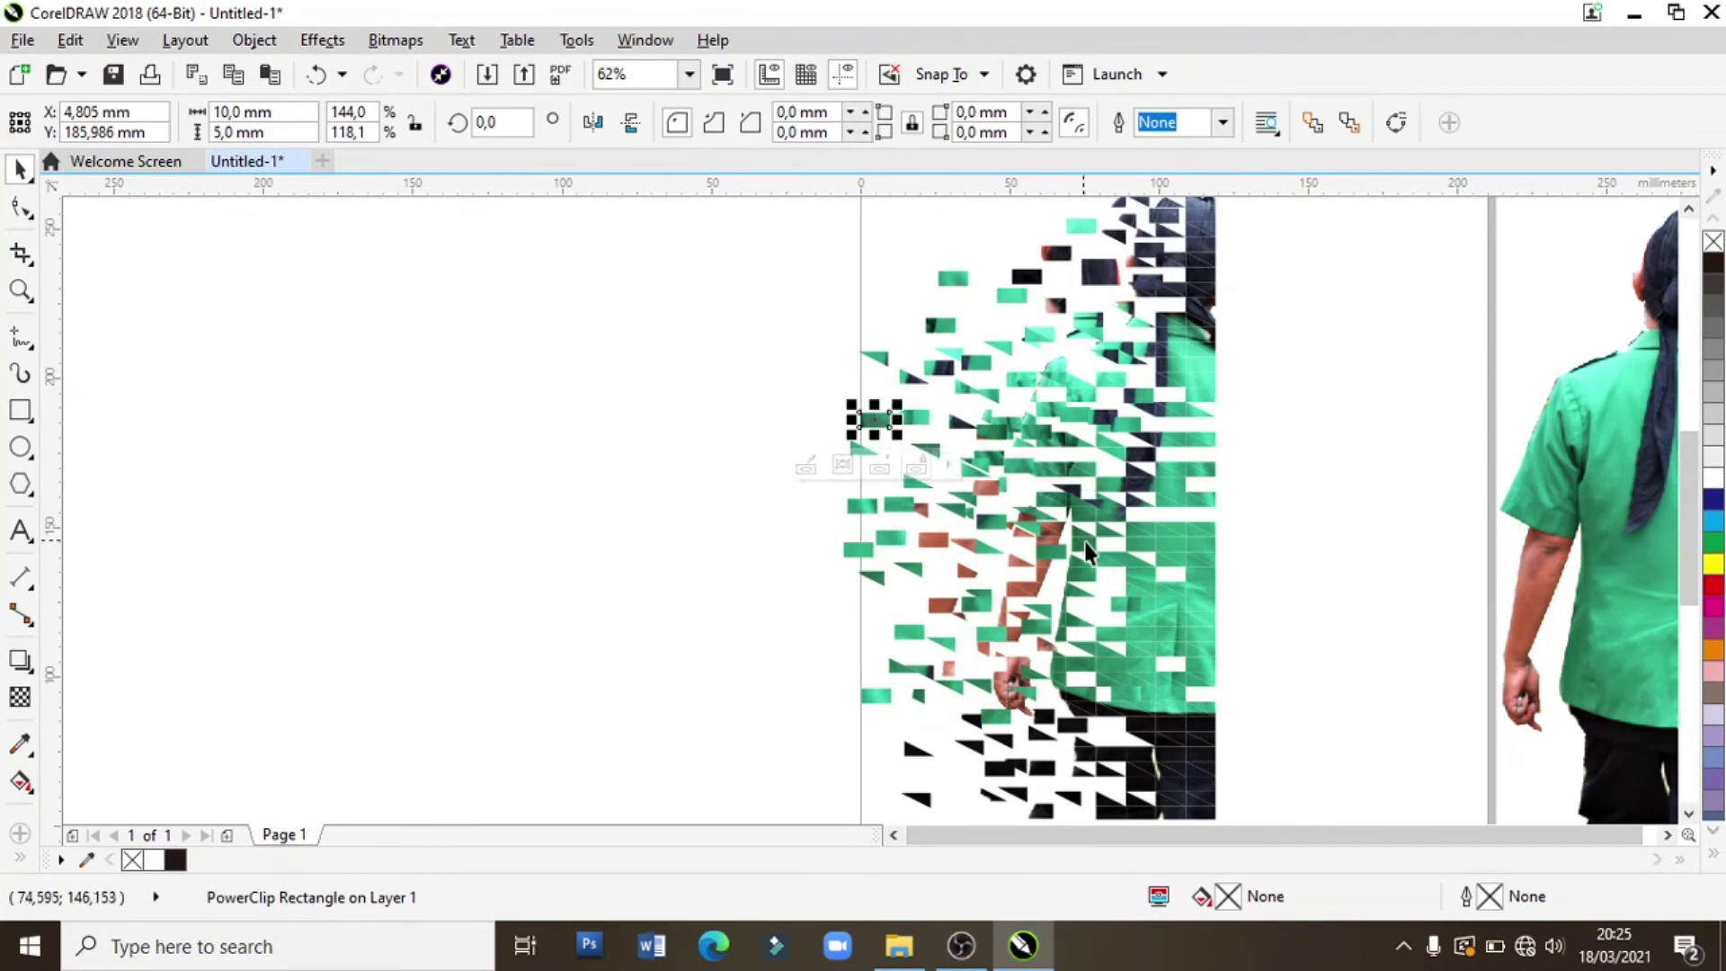
{"action": "mouse_move", "coordinate": [988, 548]}
{"action": "left_mouse_down"}
{"action": "mouse_move", "coordinate": [895, 601]}
{"action": "mouse_move", "coordinate": [1090, 559]}
{"action": "mouse_move", "coordinate": [919, 714]}
{"action": "left_mouse_up"}
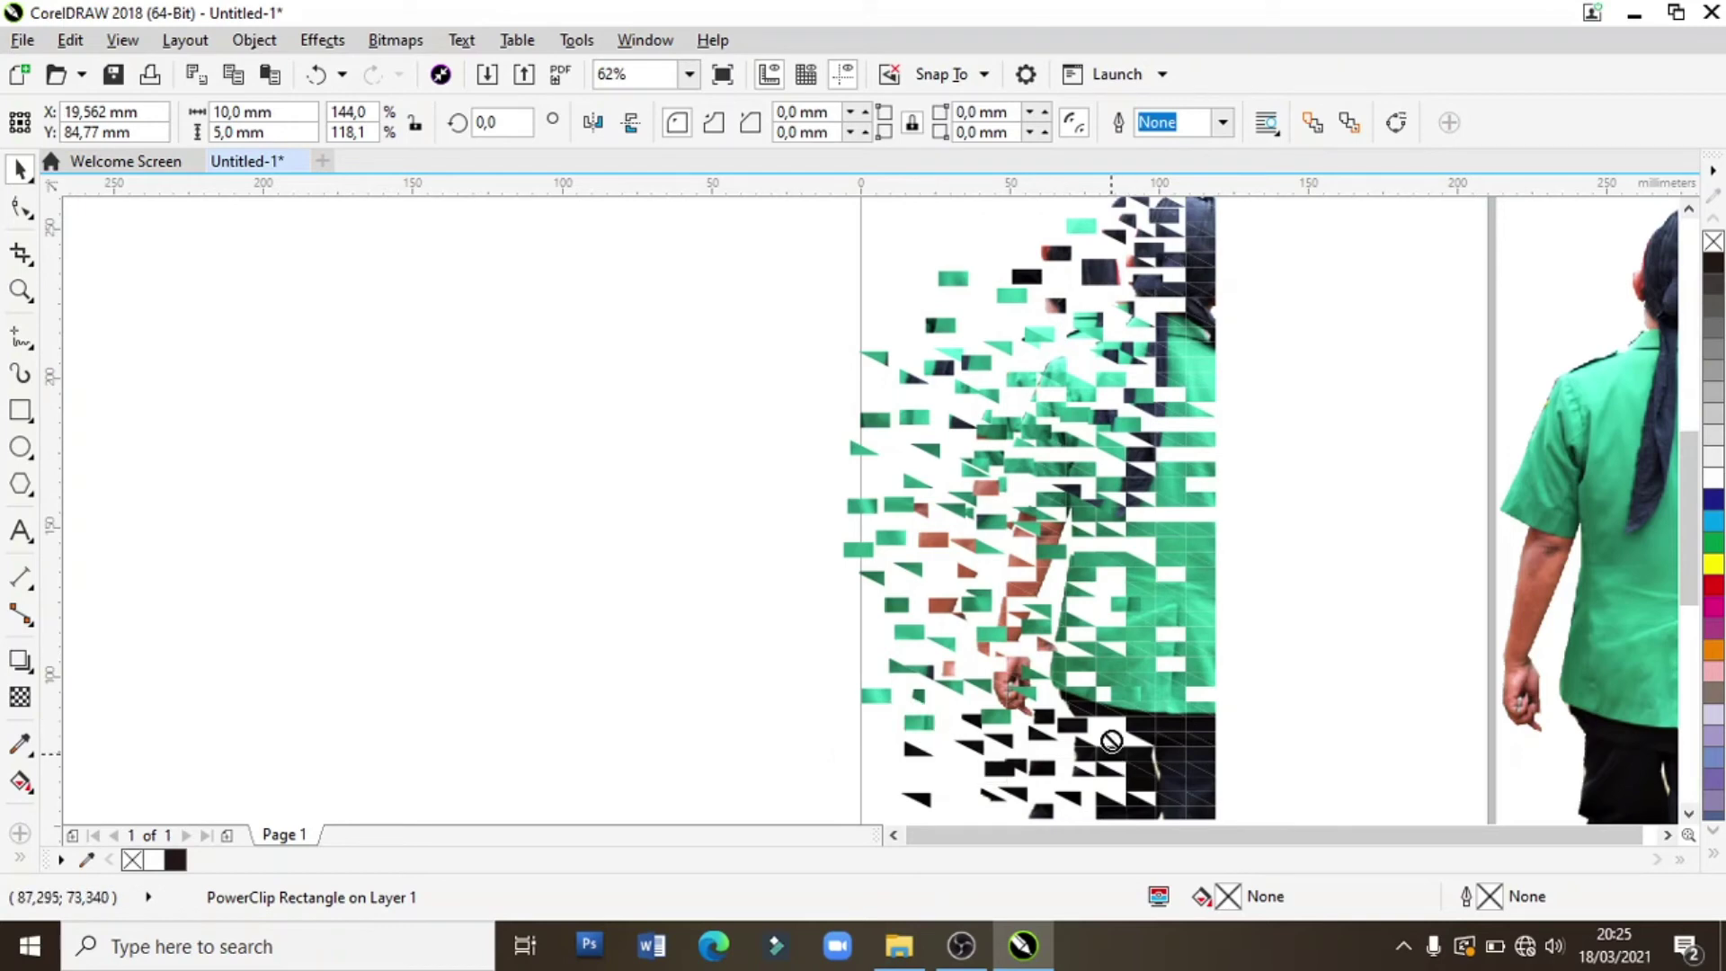
{"action": "left_click_drag", "start_coordinate": [1111, 740], "coordinate": [1060, 640]}
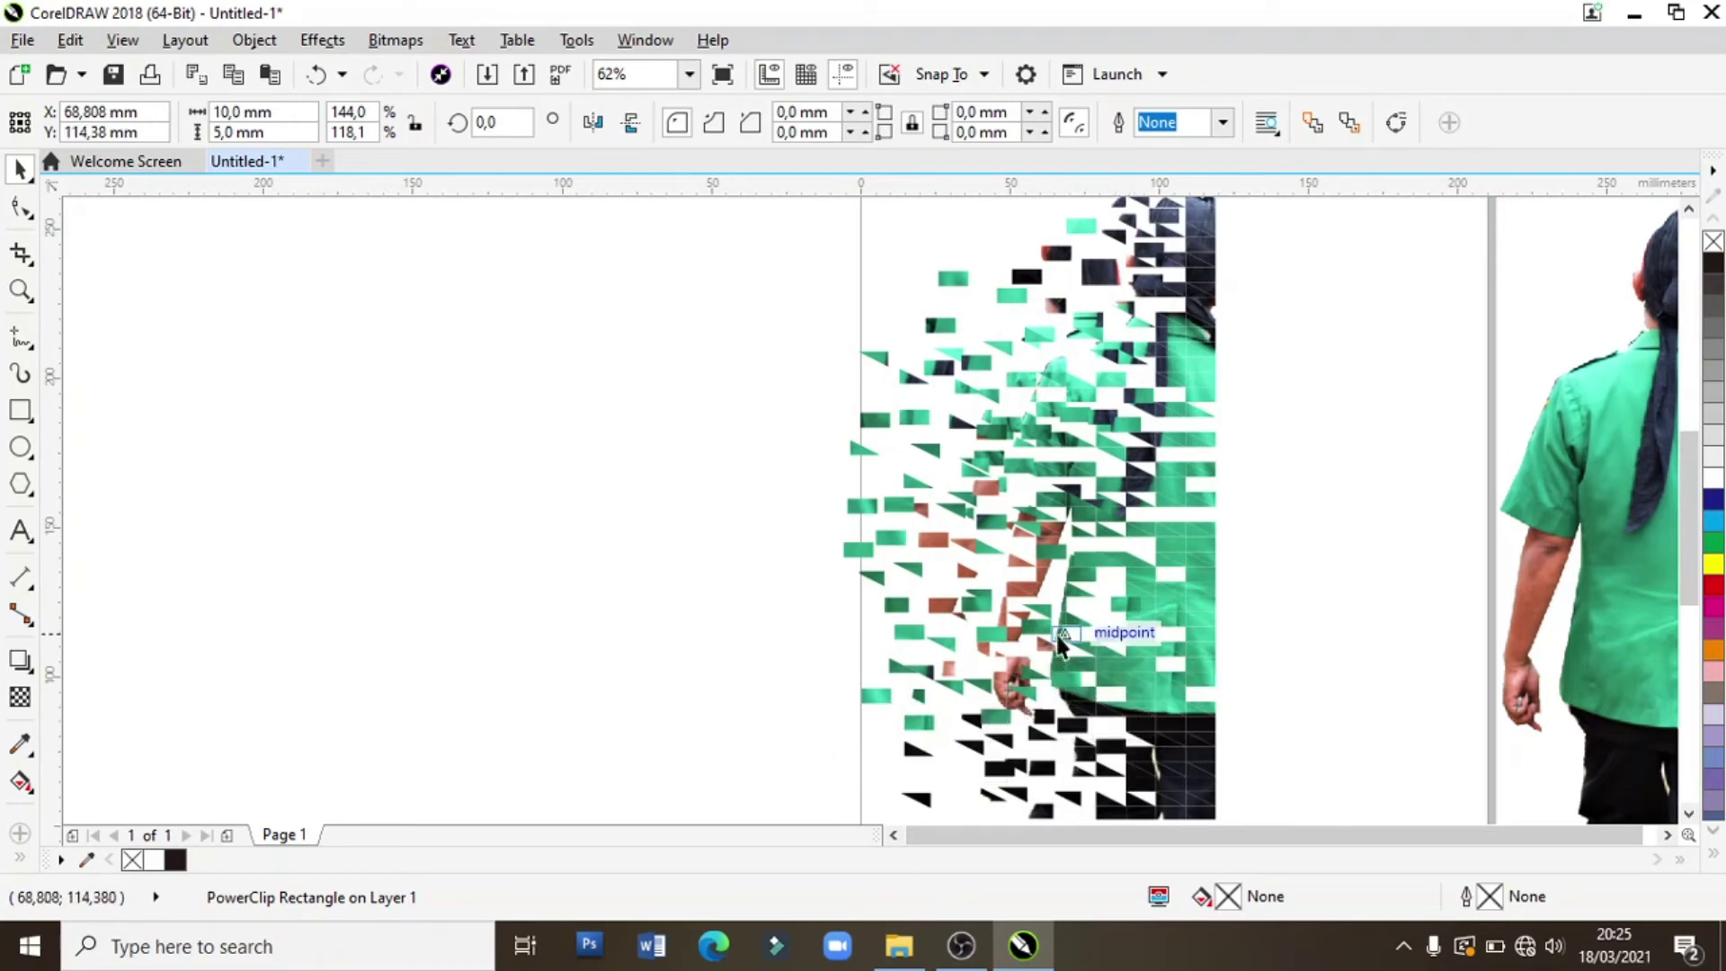
{"action": "left_click", "coordinate": [1160, 554]}
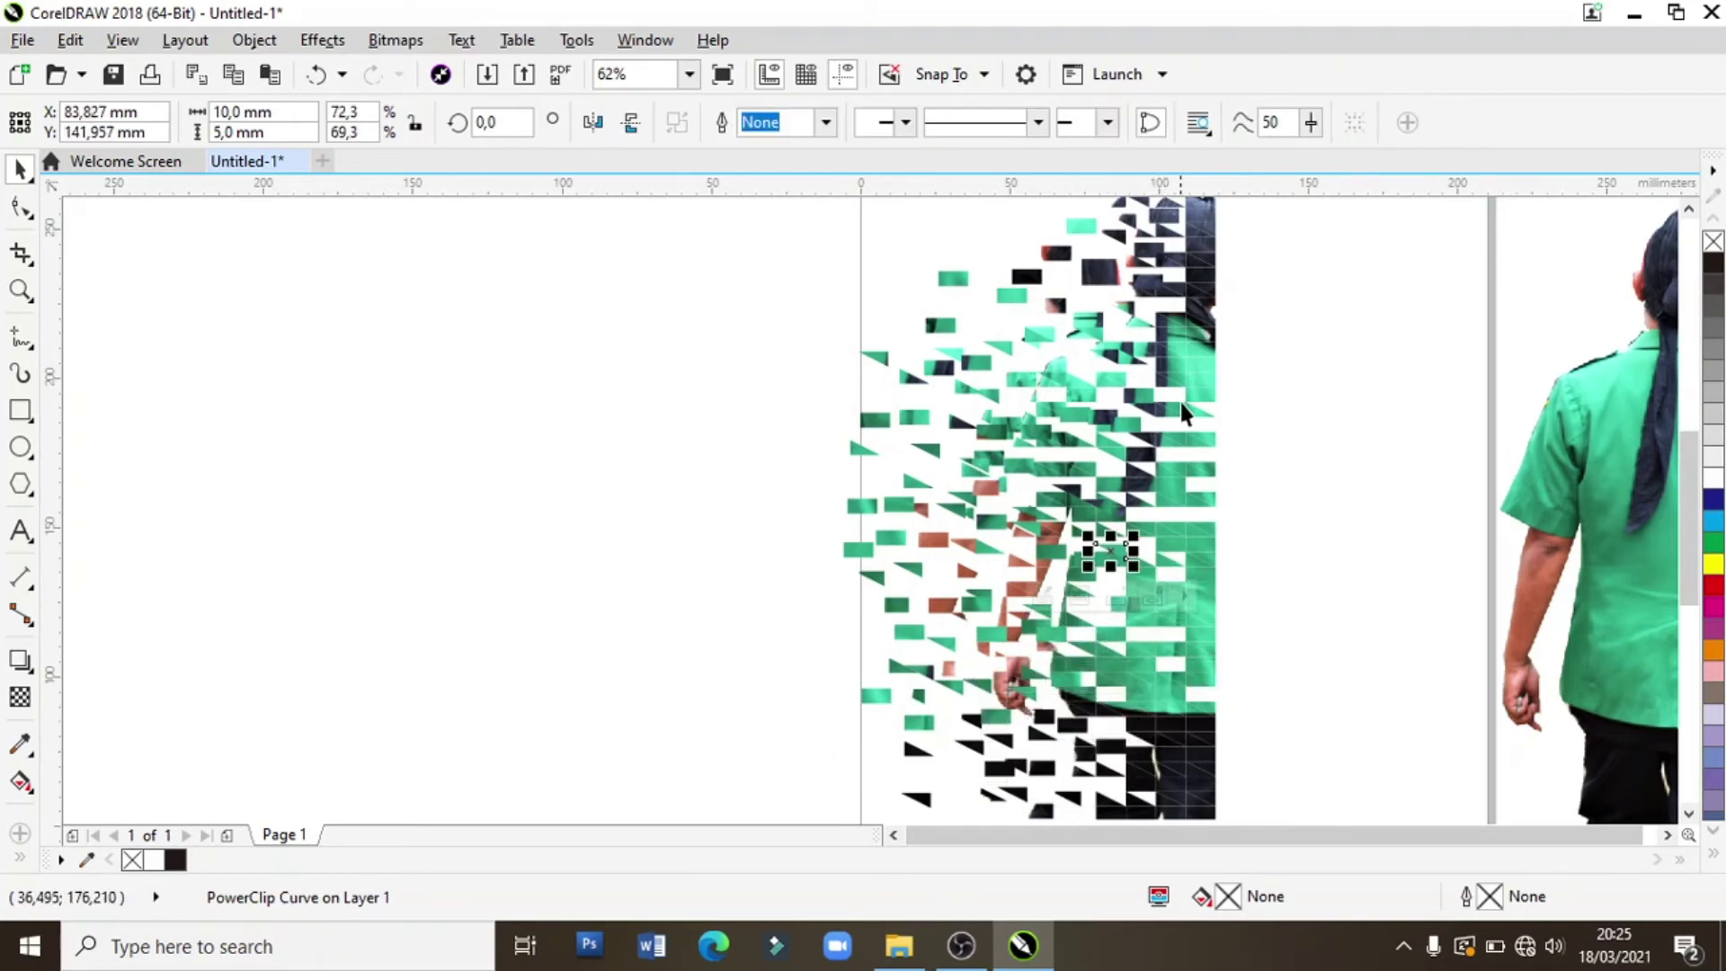
{"action": "left_click_drag", "start_coordinate": [1111, 550], "coordinate": [989, 319]}
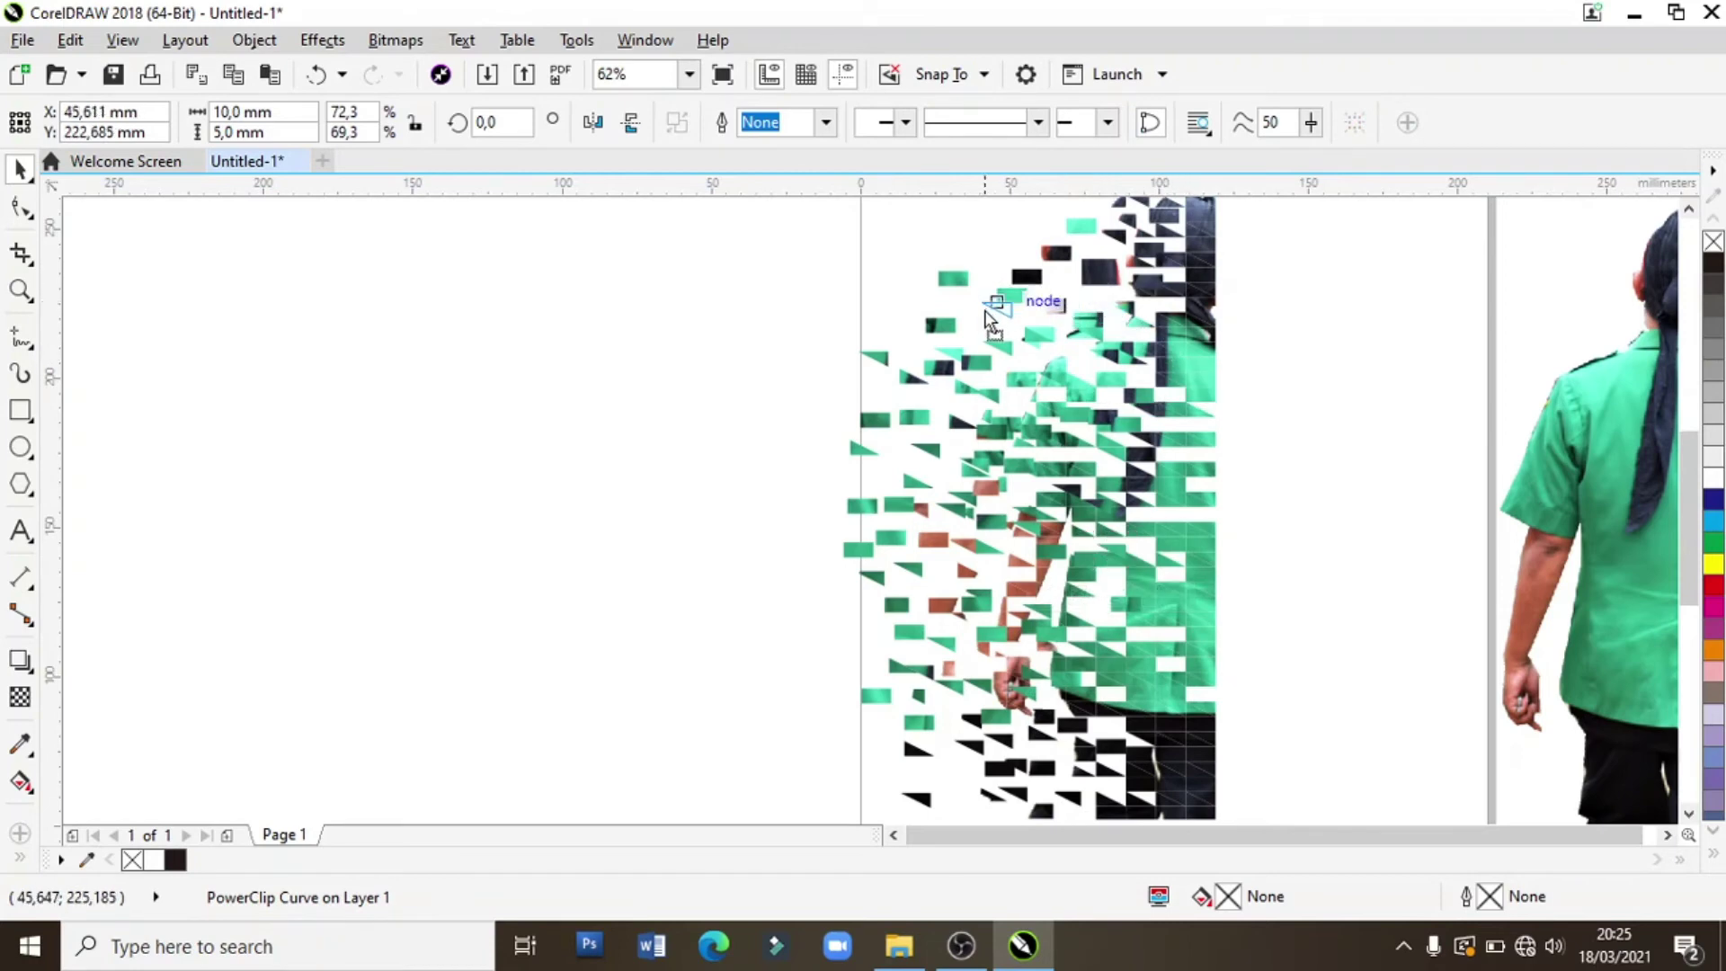
{"action": "left_click", "coordinate": [1291, 405]}
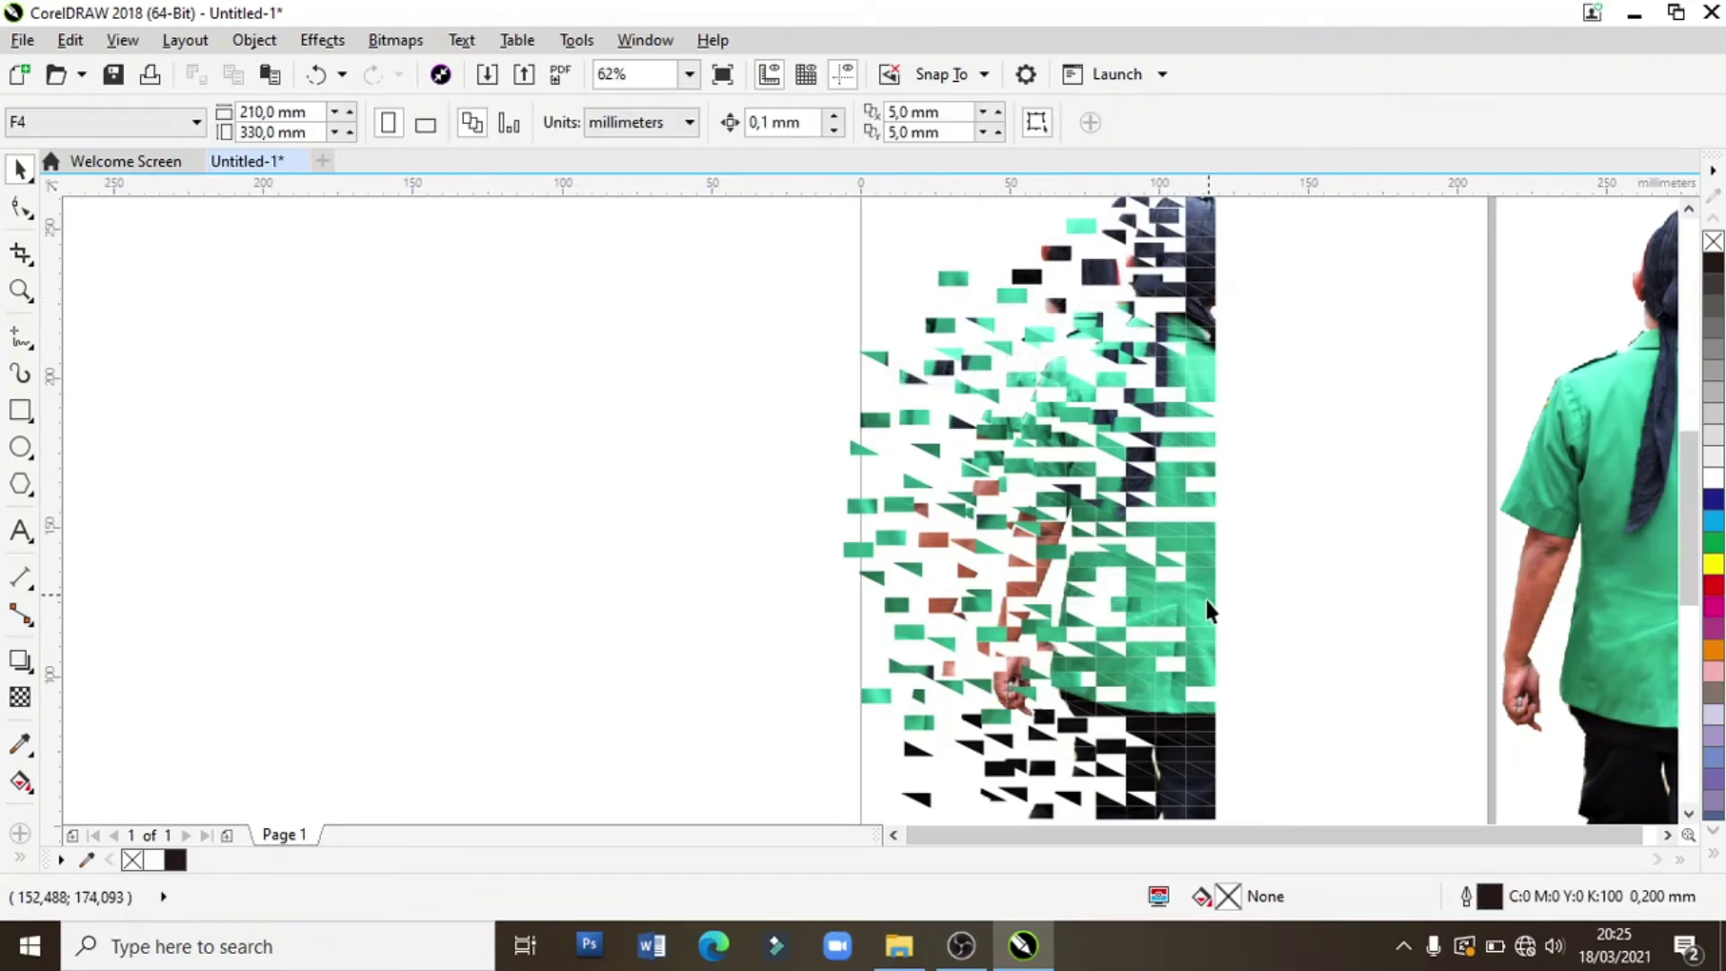
- Shift a black trouser fragment farther left near the bottom, then deselect
{"action": "scroll", "coordinate": [1204, 596], "scroll_direction": "up", "scroll_amount": 2}
{"action": "left_click", "coordinate": [1094, 632]}
{"action": "left_click", "coordinate": [533, 667]}
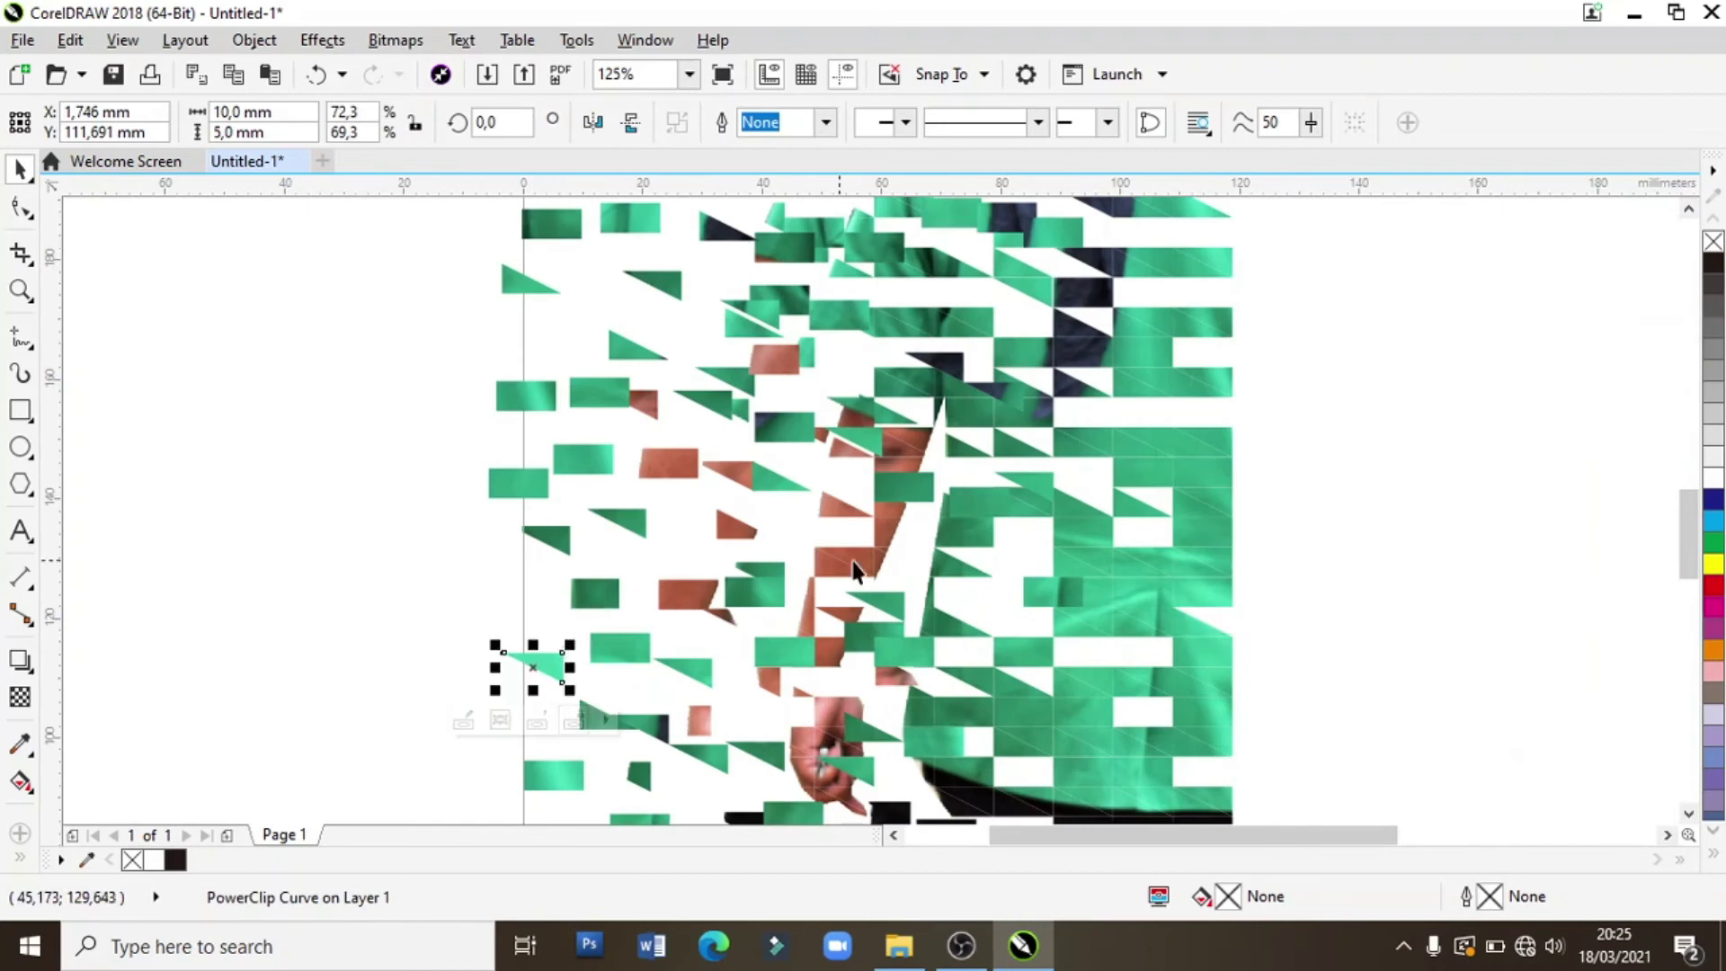
{"action": "scroll", "coordinate": [1147, 683], "scroll_direction": "down", "scroll_amount": 2}
{"action": "left_click", "coordinate": [1280, 666]}
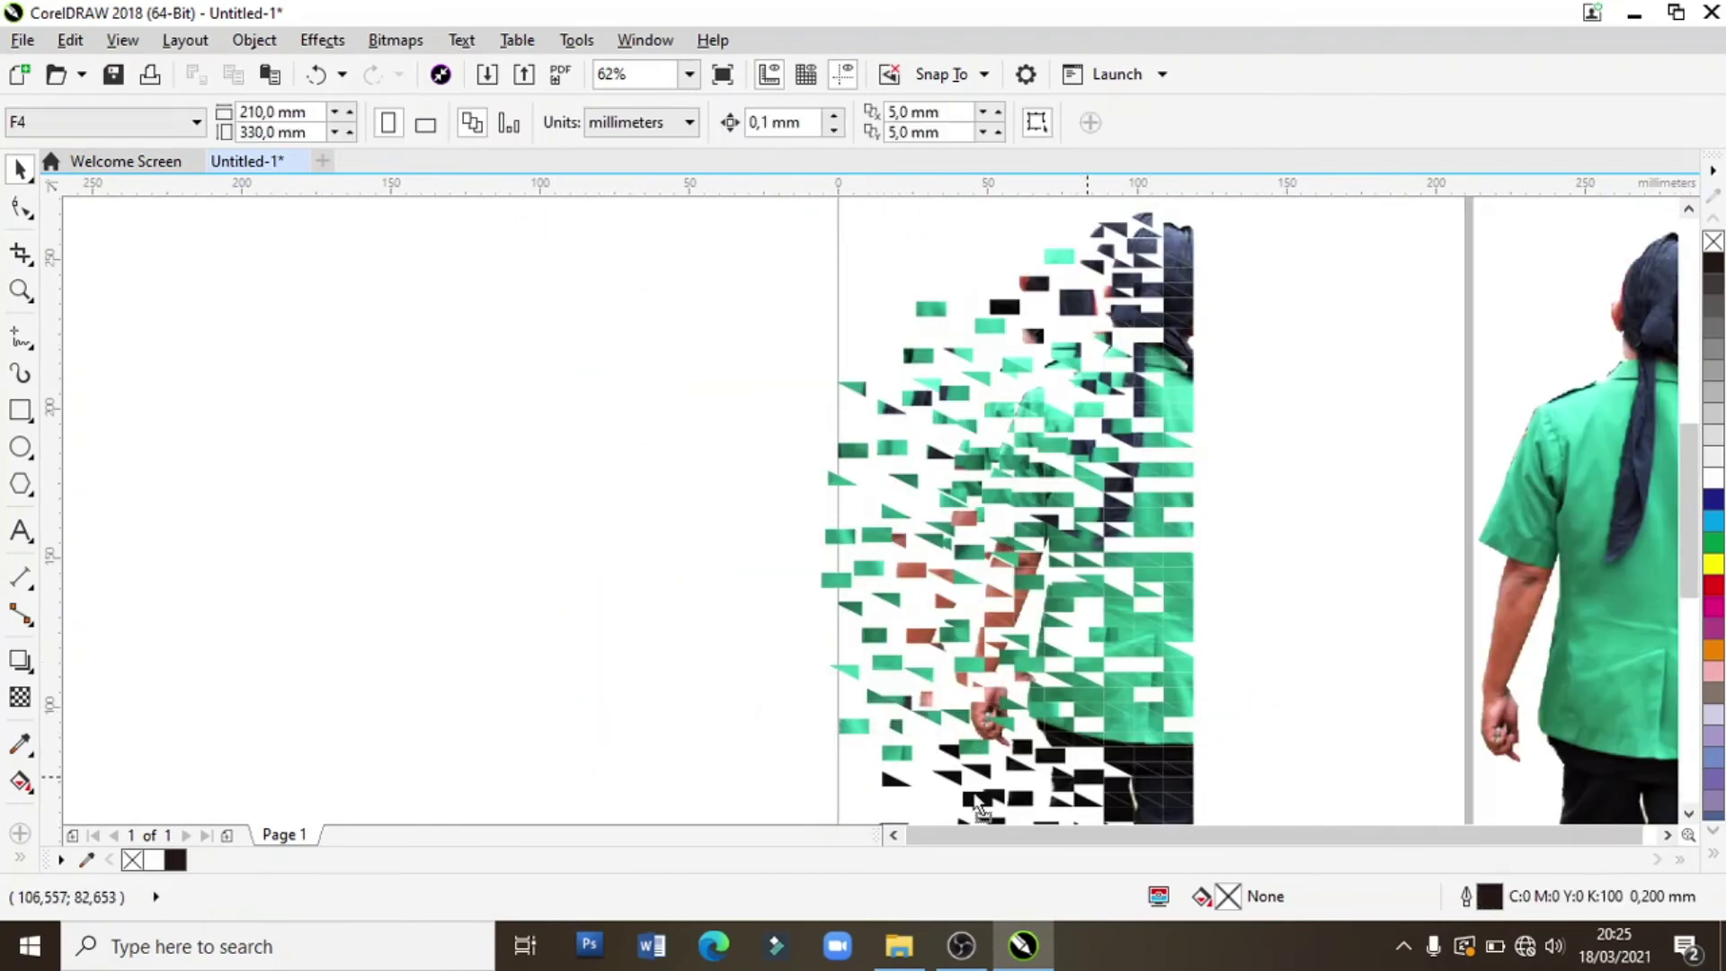
{"action": "left_click_drag", "start_coordinate": [980, 807], "coordinate": [845, 778]}
{"action": "left_click", "coordinate": [1275, 691]}
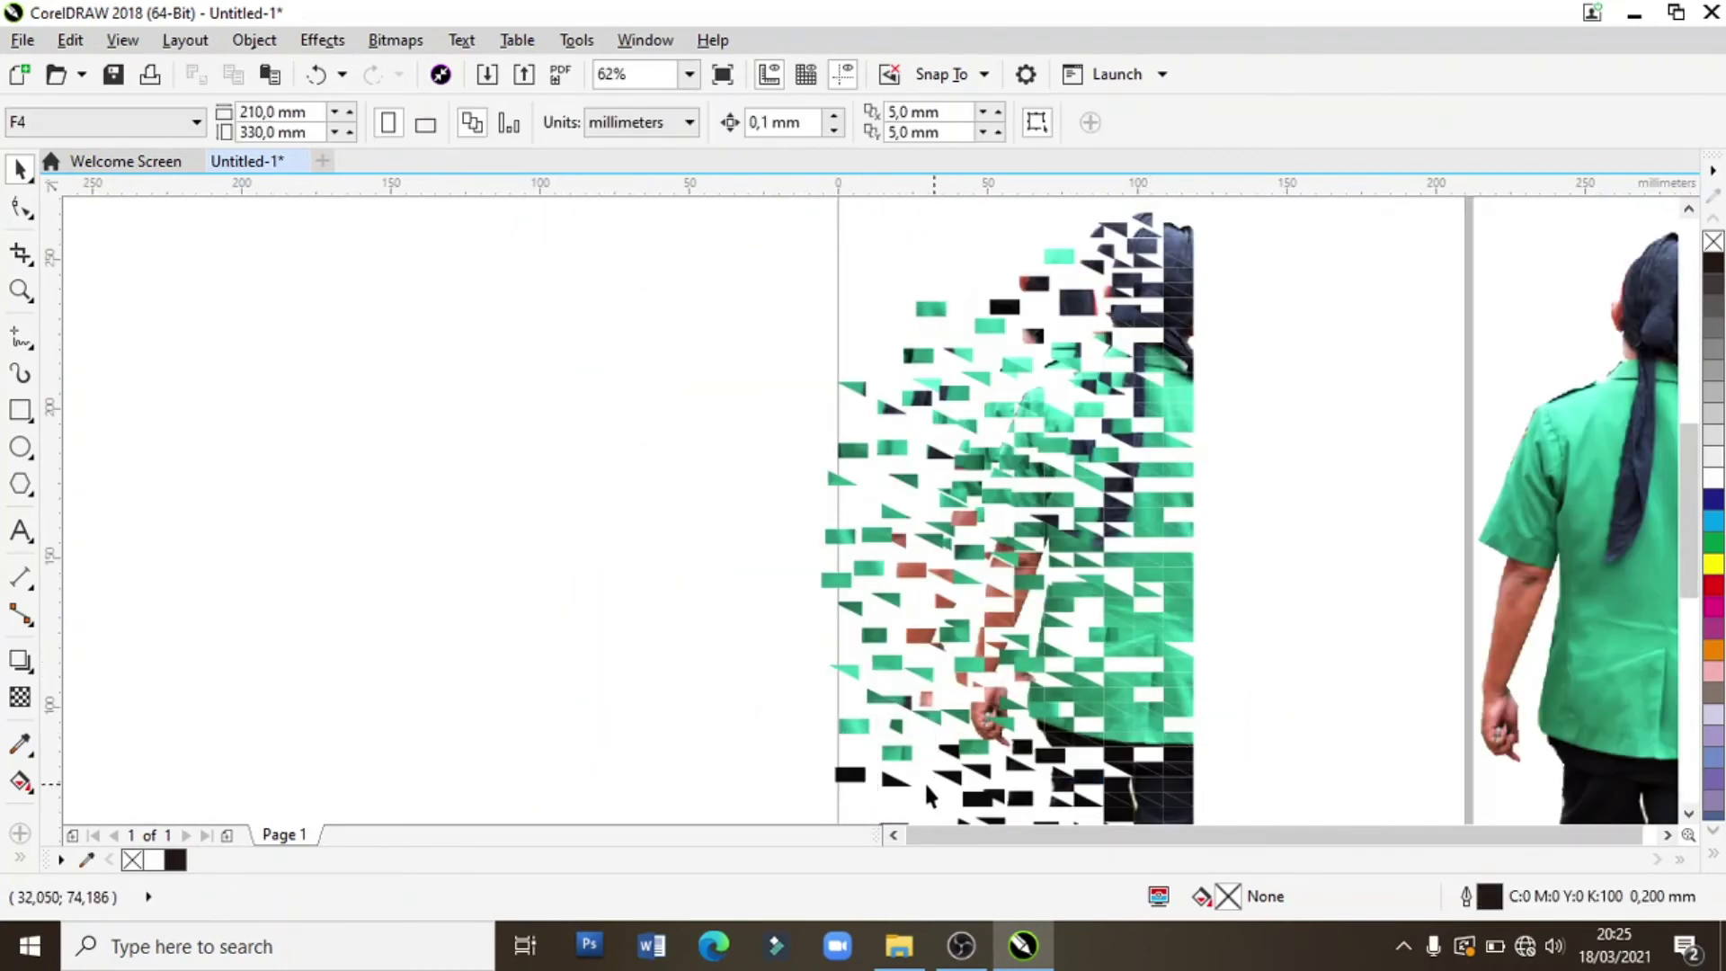
{"action": "scroll", "coordinate": [1123, 535], "scroll_direction": "down", "scroll_amount": 2}
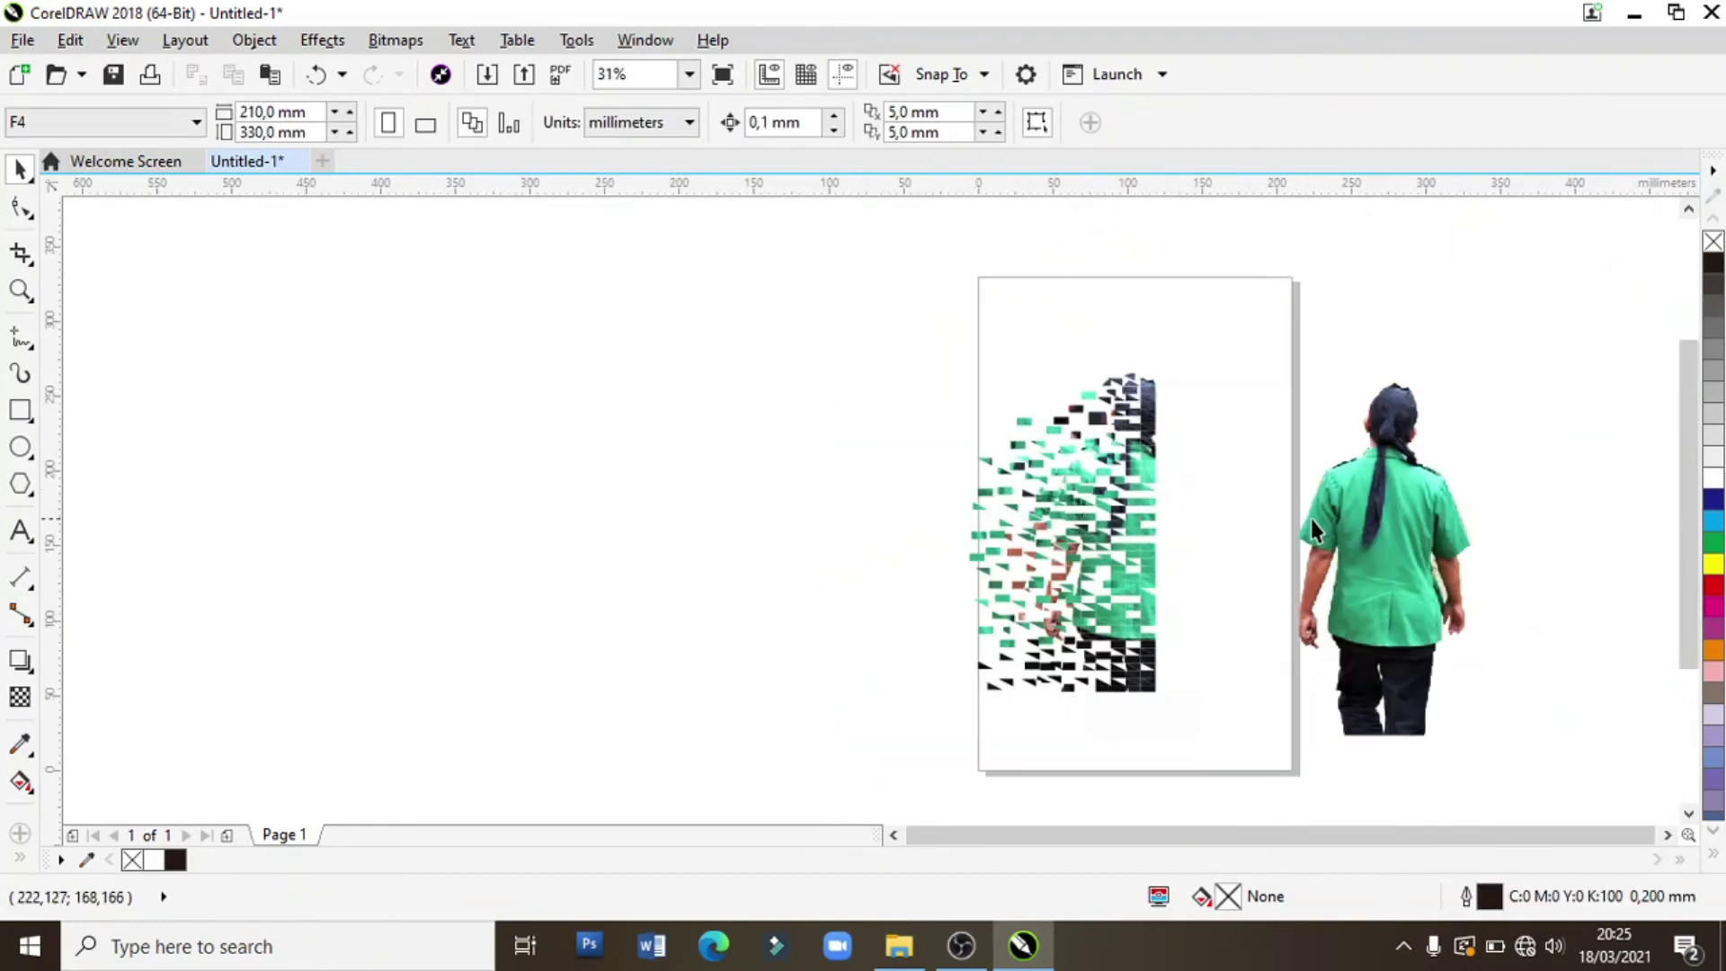
- Move the full walking-figure photo left onto the page over the tiled copy
{"action": "left_click_drag", "start_coordinate": [1393, 527], "coordinate": [1164, 505]}
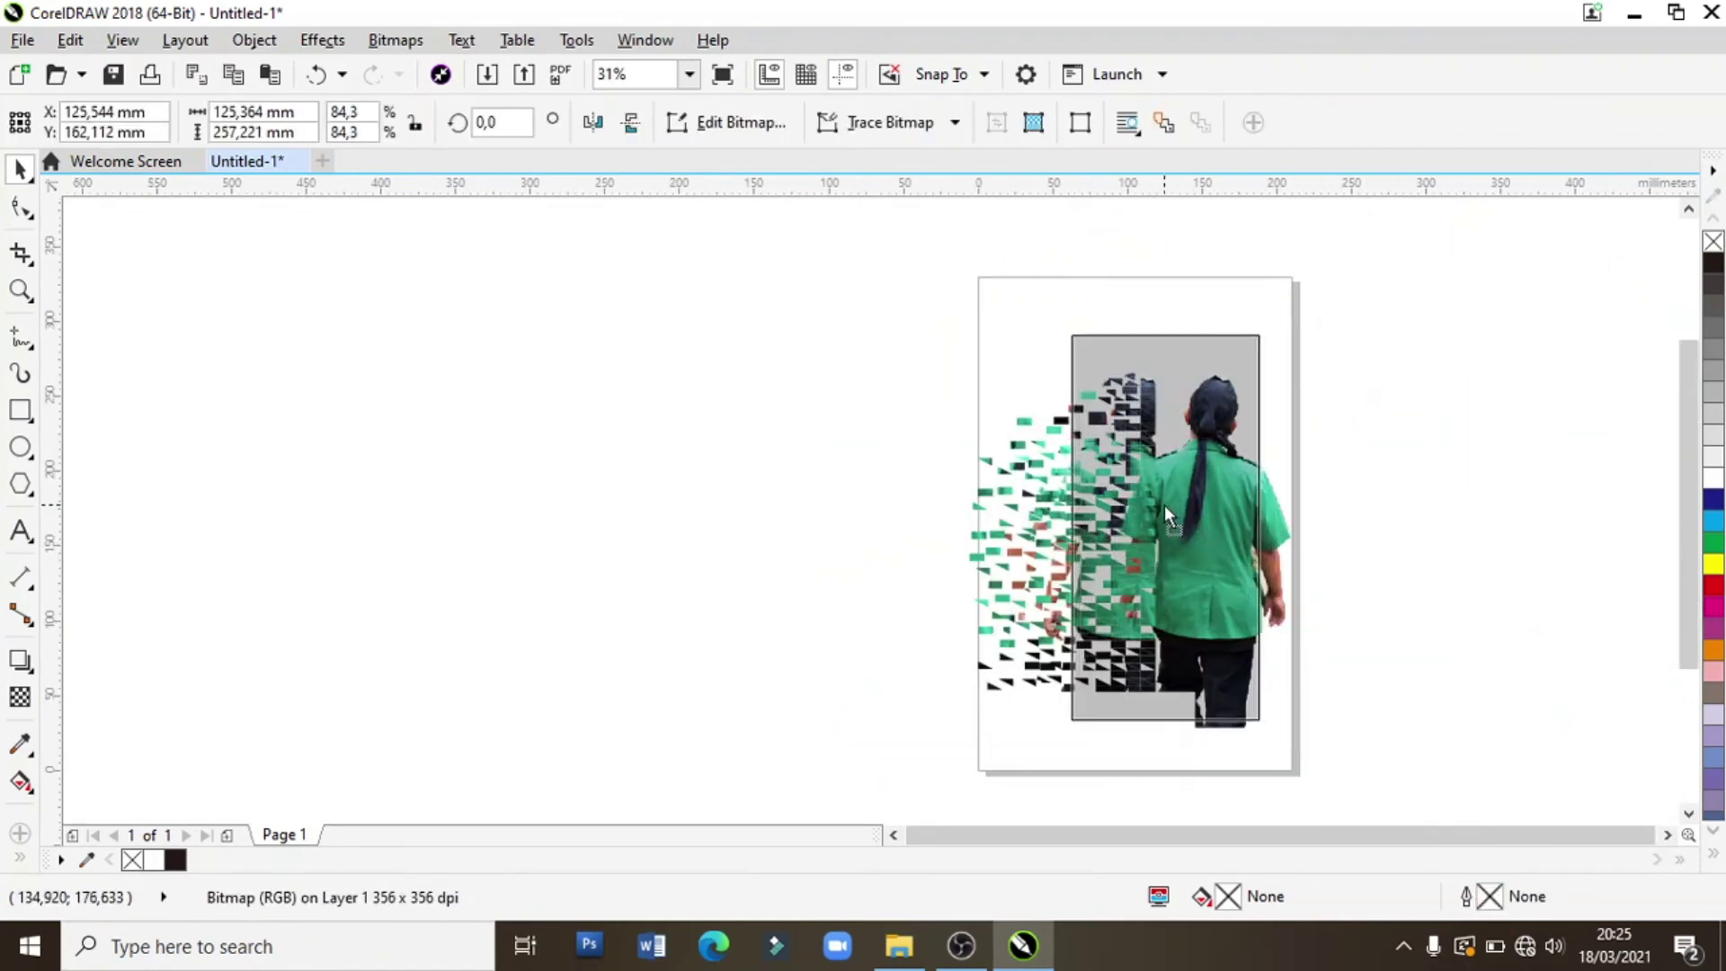
{"action": "scroll", "coordinate": [1167, 509], "scroll_direction": "up", "scroll_amount": 2}
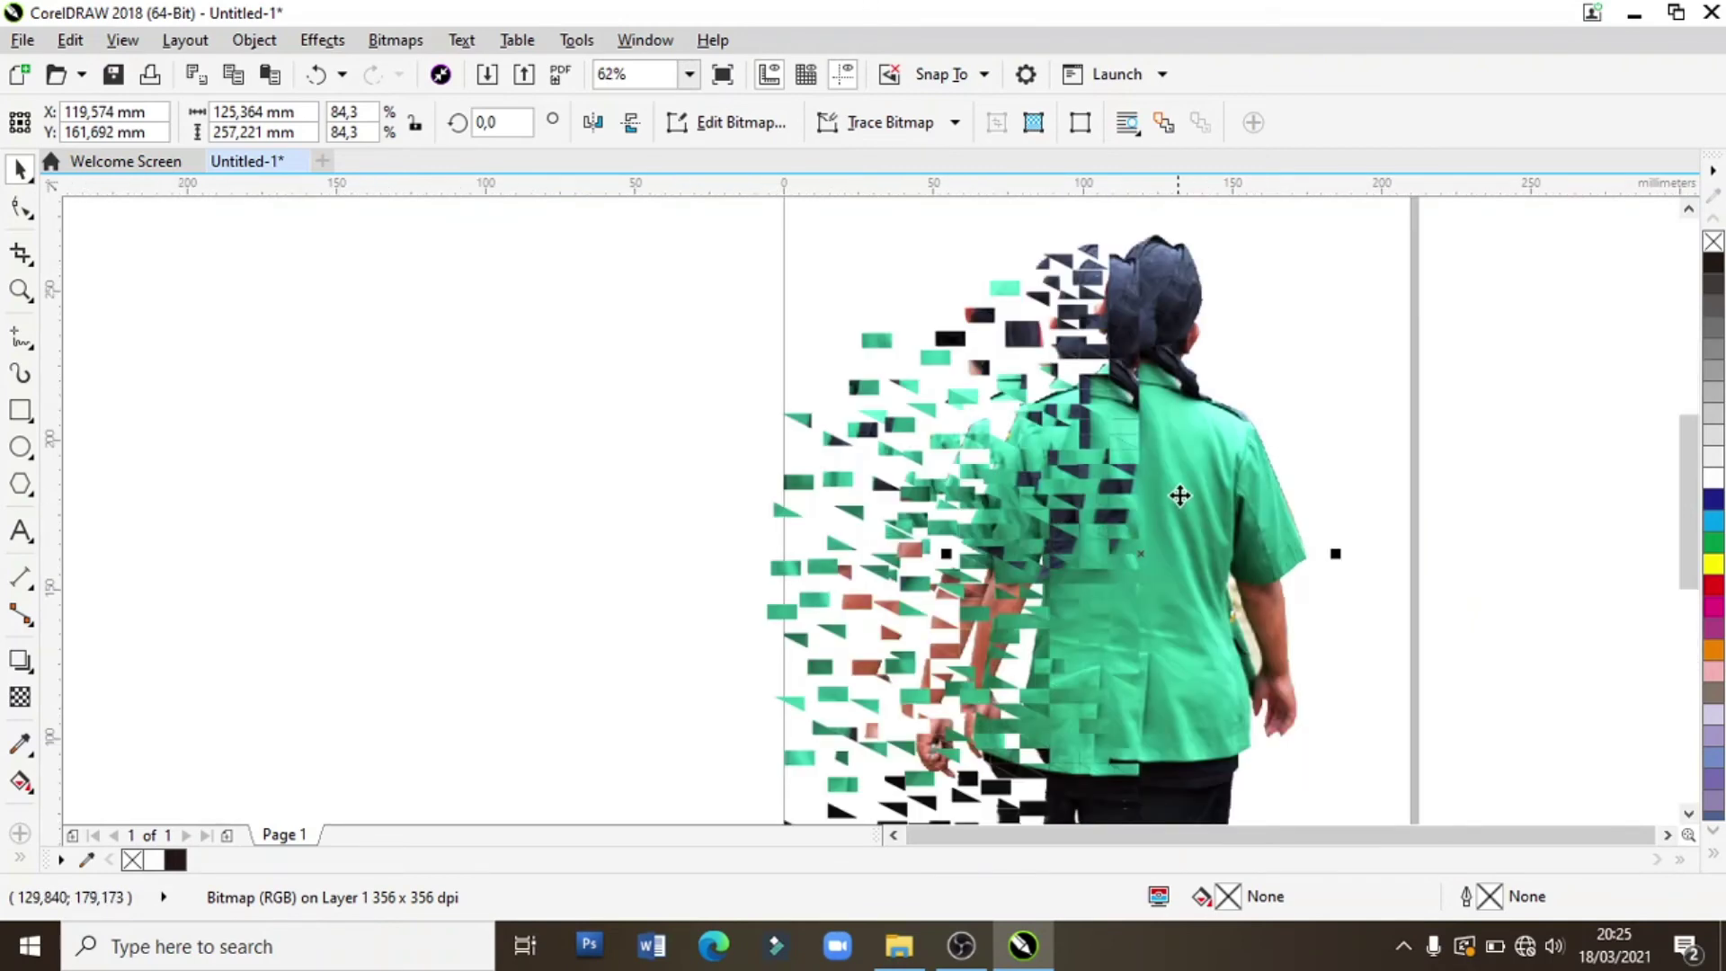
{"action": "mouse_move", "coordinate": [1178, 493]}
{"action": "left_mouse_down"}
{"action": "mouse_move", "coordinate": [1140, 504]}
{"action": "mouse_move", "coordinate": [1183, 465]}
{"action": "left_mouse_up"}
{"action": "scroll", "coordinate": [1159, 497], "scroll_direction": "up", "scroll_amount": 2}
{"action": "scroll", "coordinate": [1160, 485], "scroll_direction": "down", "scroll_amount": 2}
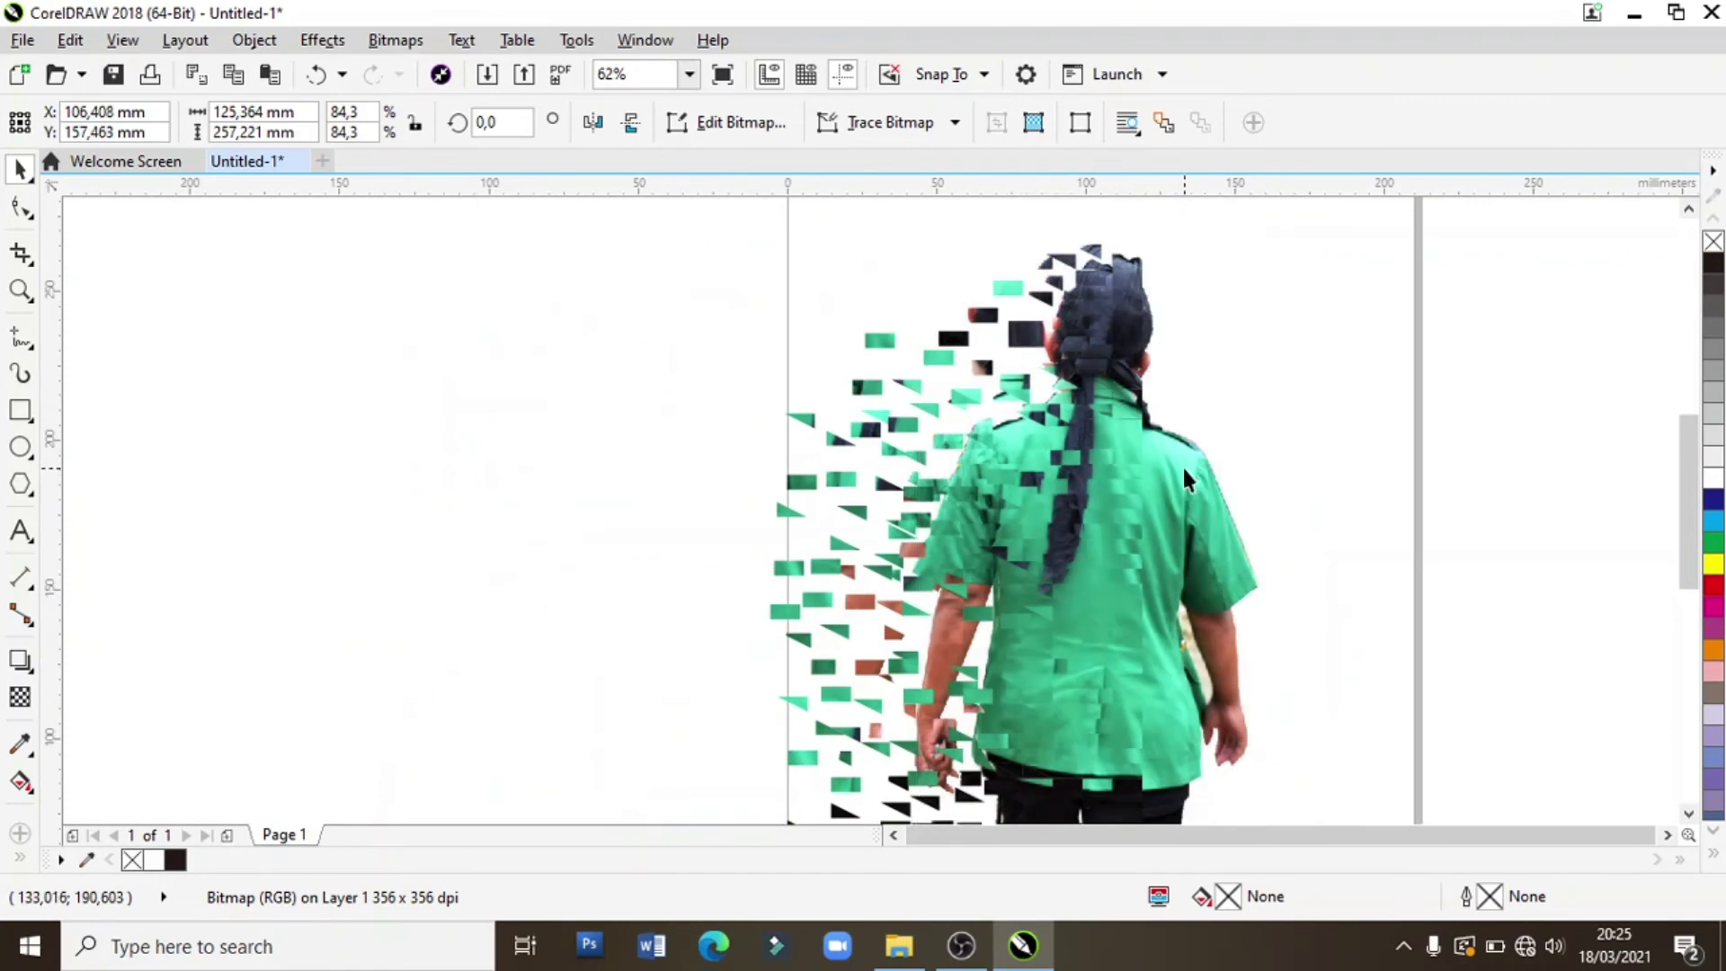
{"action": "scroll", "coordinate": [1183, 467], "scroll_direction": "up", "scroll_amount": 2}
{"action": "left_click_drag", "start_coordinate": [1686, 508], "coordinate": [1686, 446]}
{"action": "left_click", "coordinate": [1221, 624]}
{"action": "mouse_move", "coordinate": [1155, 737]}
{"action": "left_mouse_down"}
{"action": "mouse_move", "coordinate": [1182, 725]}
{"action": "mouse_move", "coordinate": [1180, 745]}
{"action": "left_mouse_up"}
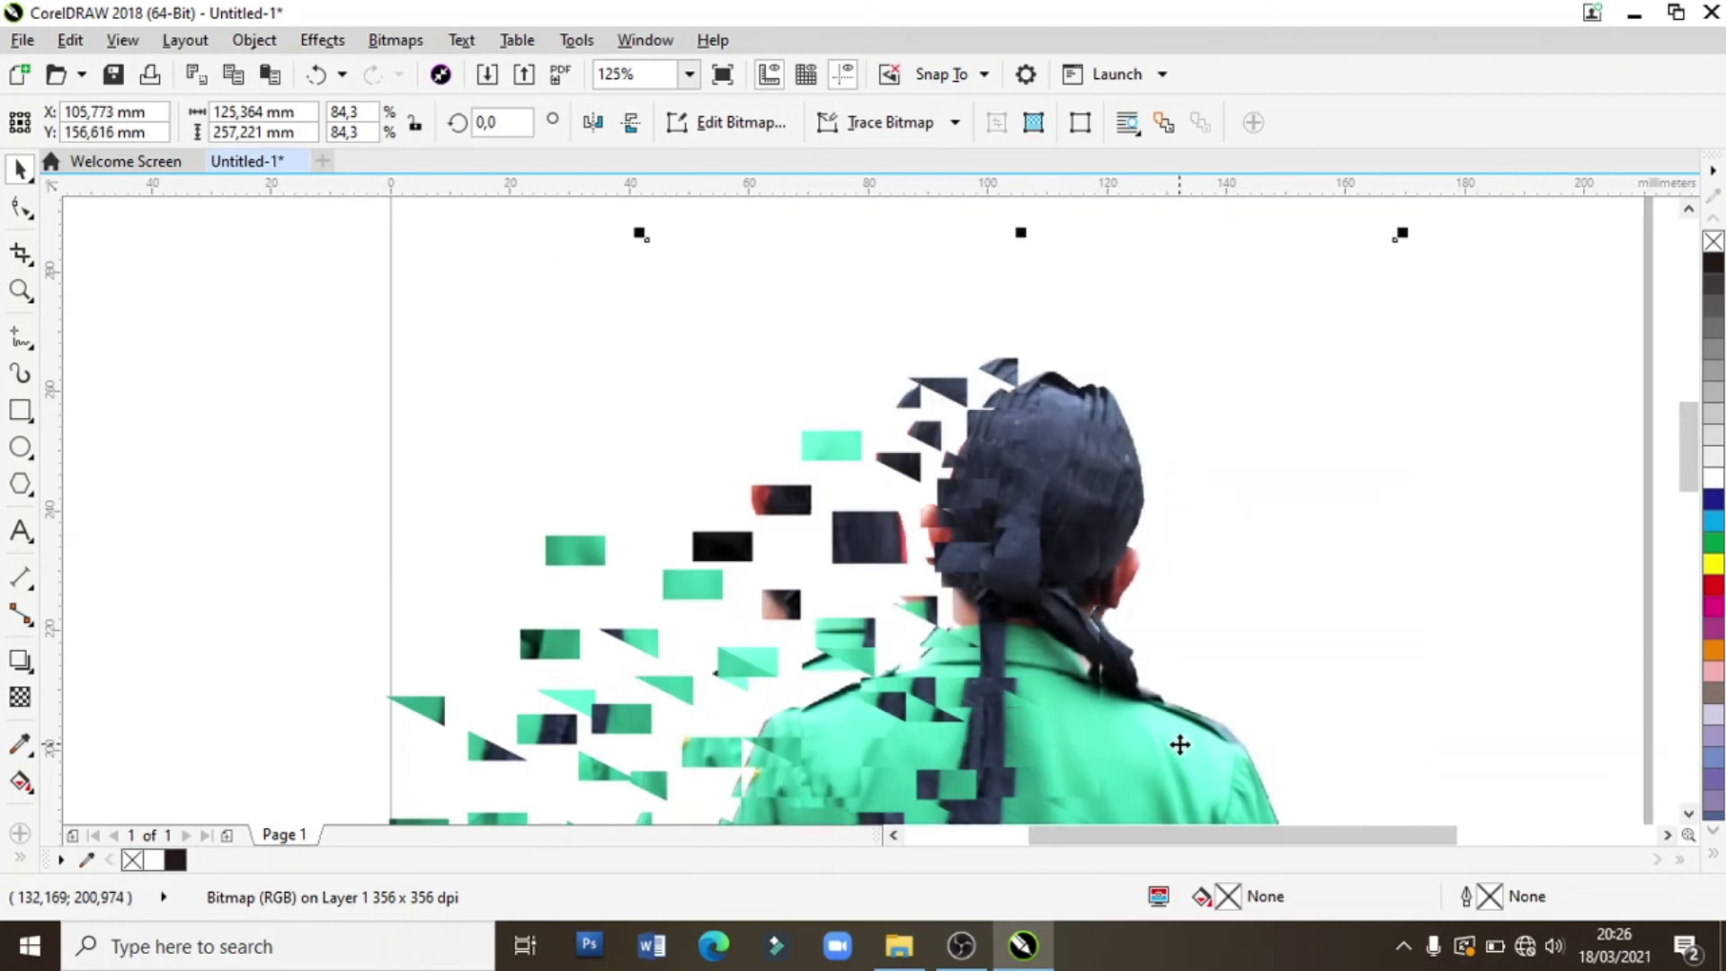
- Nudge the full photo into exact alignment with the fragmented copy, then reselect it
{"action": "scroll", "coordinate": [1179, 744], "scroll_direction": "down", "scroll_amount": 1}
{"action": "scroll", "coordinate": [1179, 744], "scroll_direction": "up", "scroll_amount": 1}
{"action": "scroll", "coordinate": [1177, 748], "scroll_direction": "up", "scroll_amount": 2}
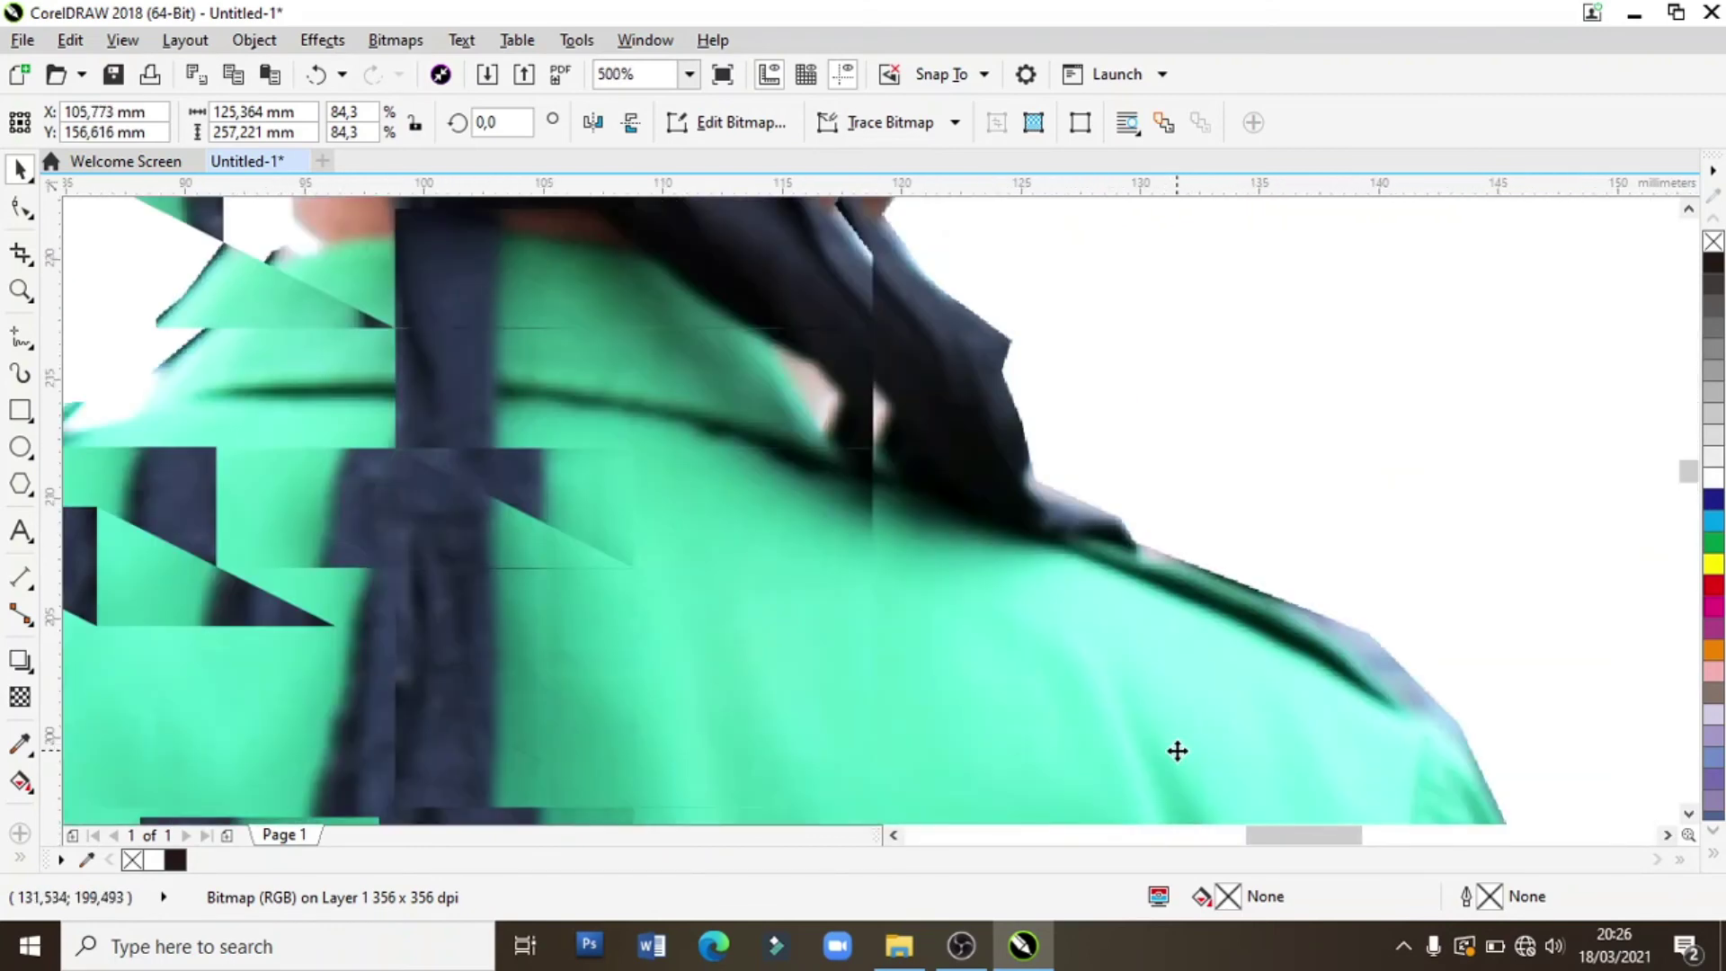
{"action": "scroll", "coordinate": [1177, 751], "scroll_direction": "down", "scroll_amount": 1}
{"action": "left_click_drag", "start_coordinate": [1172, 745], "coordinate": [1165, 737]}
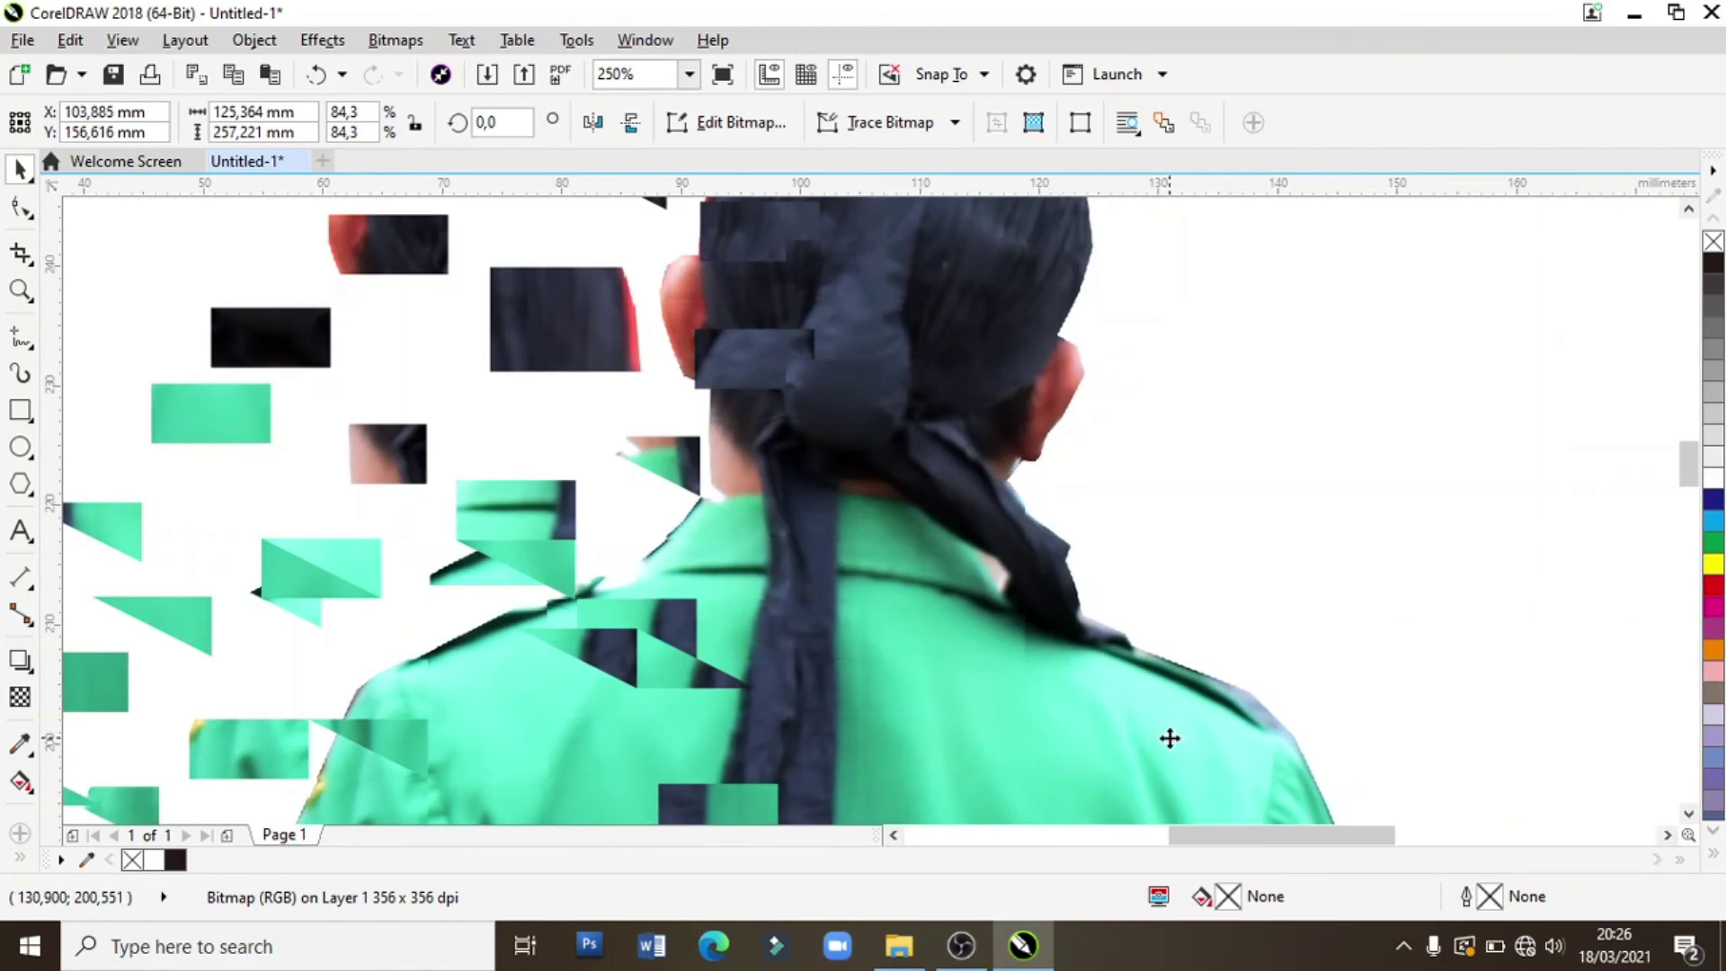
{"action": "scroll", "coordinate": [1169, 738], "scroll_direction": "down", "scroll_amount": 1}
{"action": "scroll", "coordinate": [1173, 735], "scroll_direction": "down", "scroll_amount": 1}
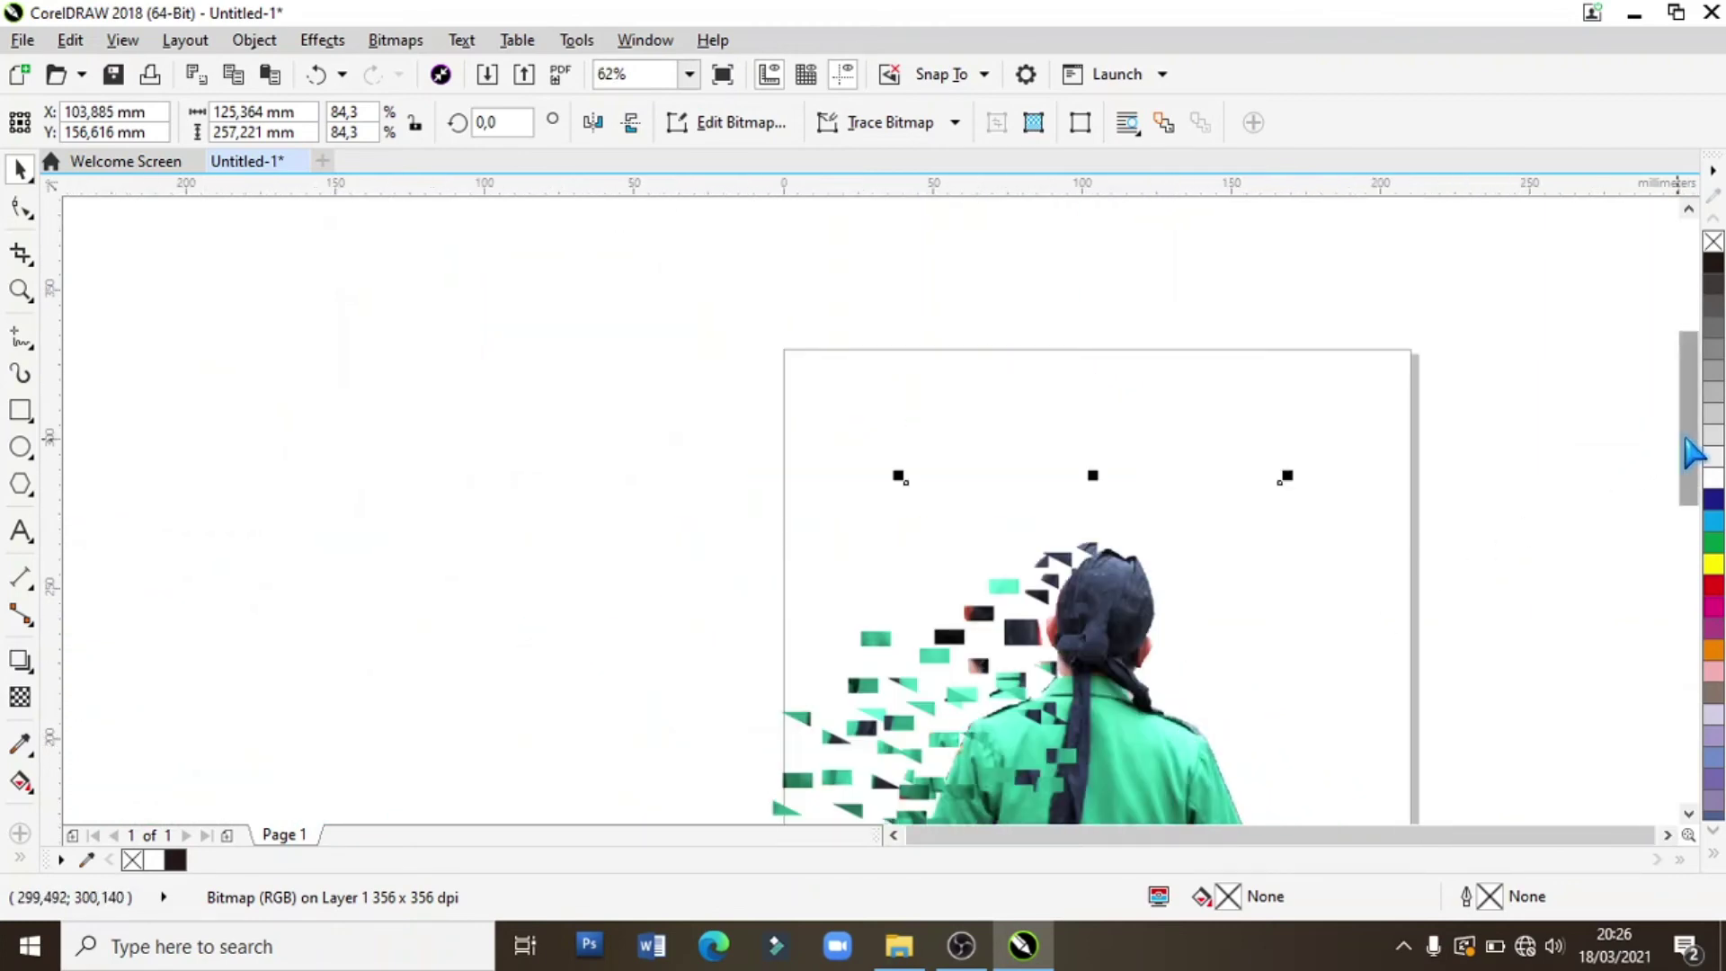
{"action": "scroll", "coordinate": [1689, 455], "scroll_direction": "down", "scroll_amount": 2}
{"action": "scroll", "coordinate": [1690, 455], "scroll_direction": "down", "scroll_amount": 2}
{"action": "scroll", "coordinate": [1514, 308], "scroll_direction": "down", "scroll_amount": 1}
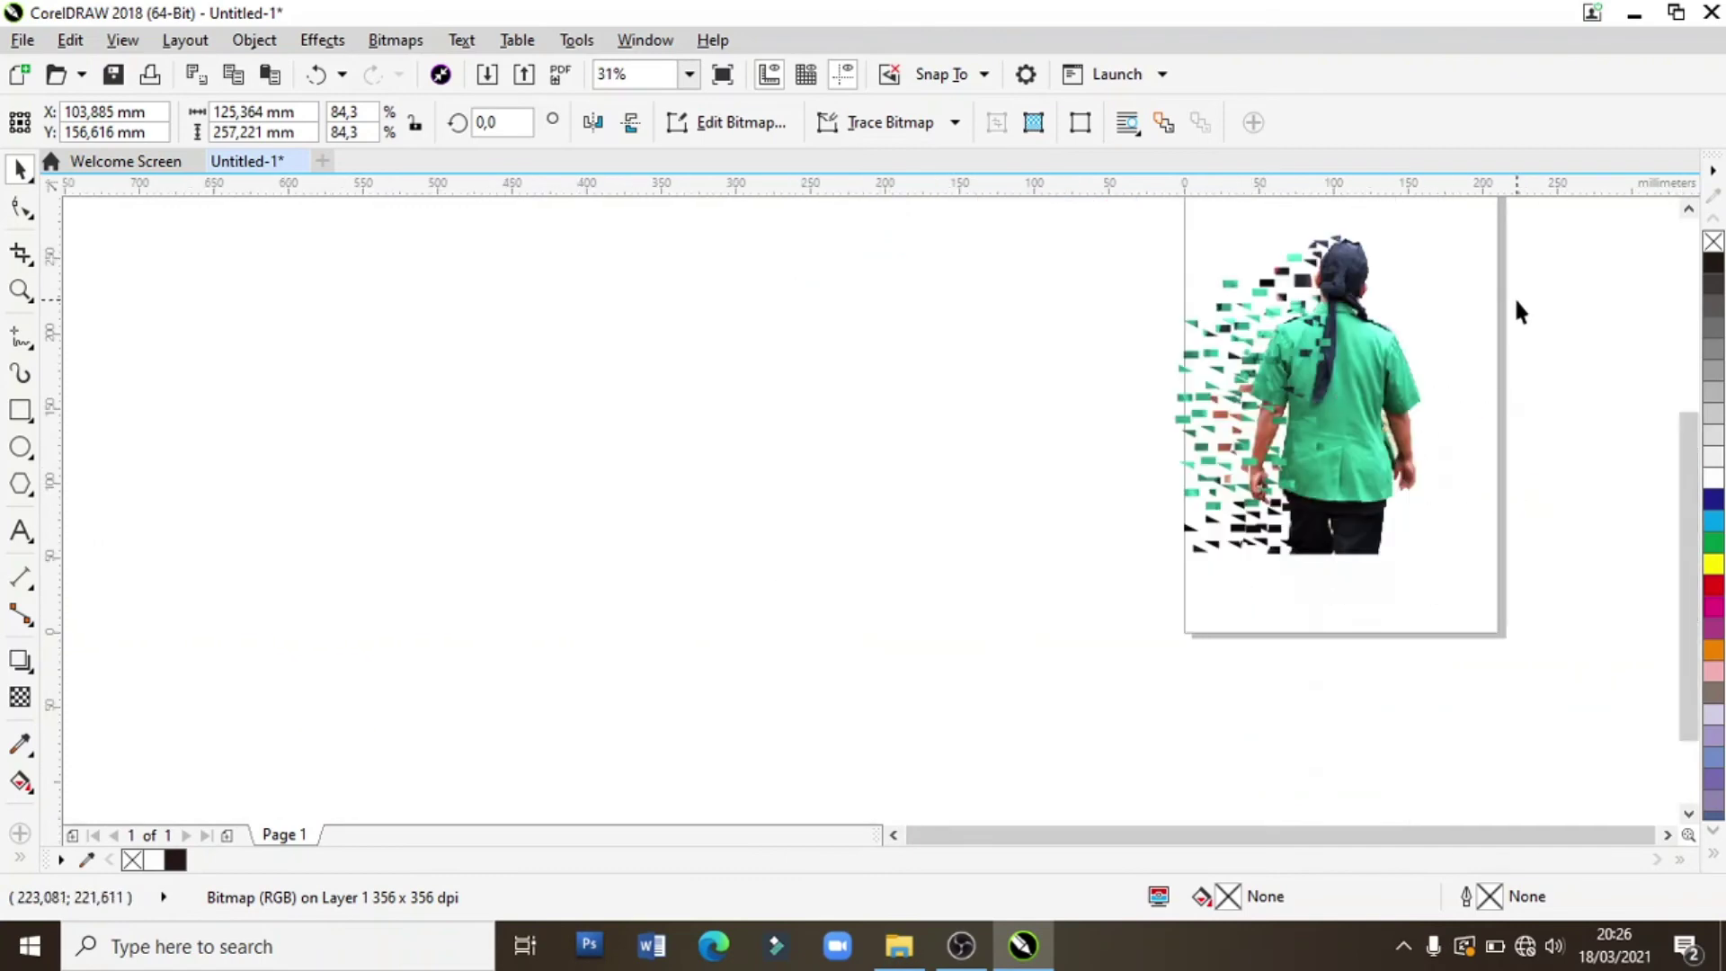
{"action": "left_click", "coordinate": [1514, 308]}
{"action": "scroll", "coordinate": [1688, 476], "scroll_direction": "up", "scroll_amount": 2}
{"action": "scroll", "coordinate": [1688, 476], "scroll_direction": "up", "scroll_amount": 1}
{"action": "scroll", "coordinate": [1519, 474], "scroll_direction": "up", "scroll_amount": 1}
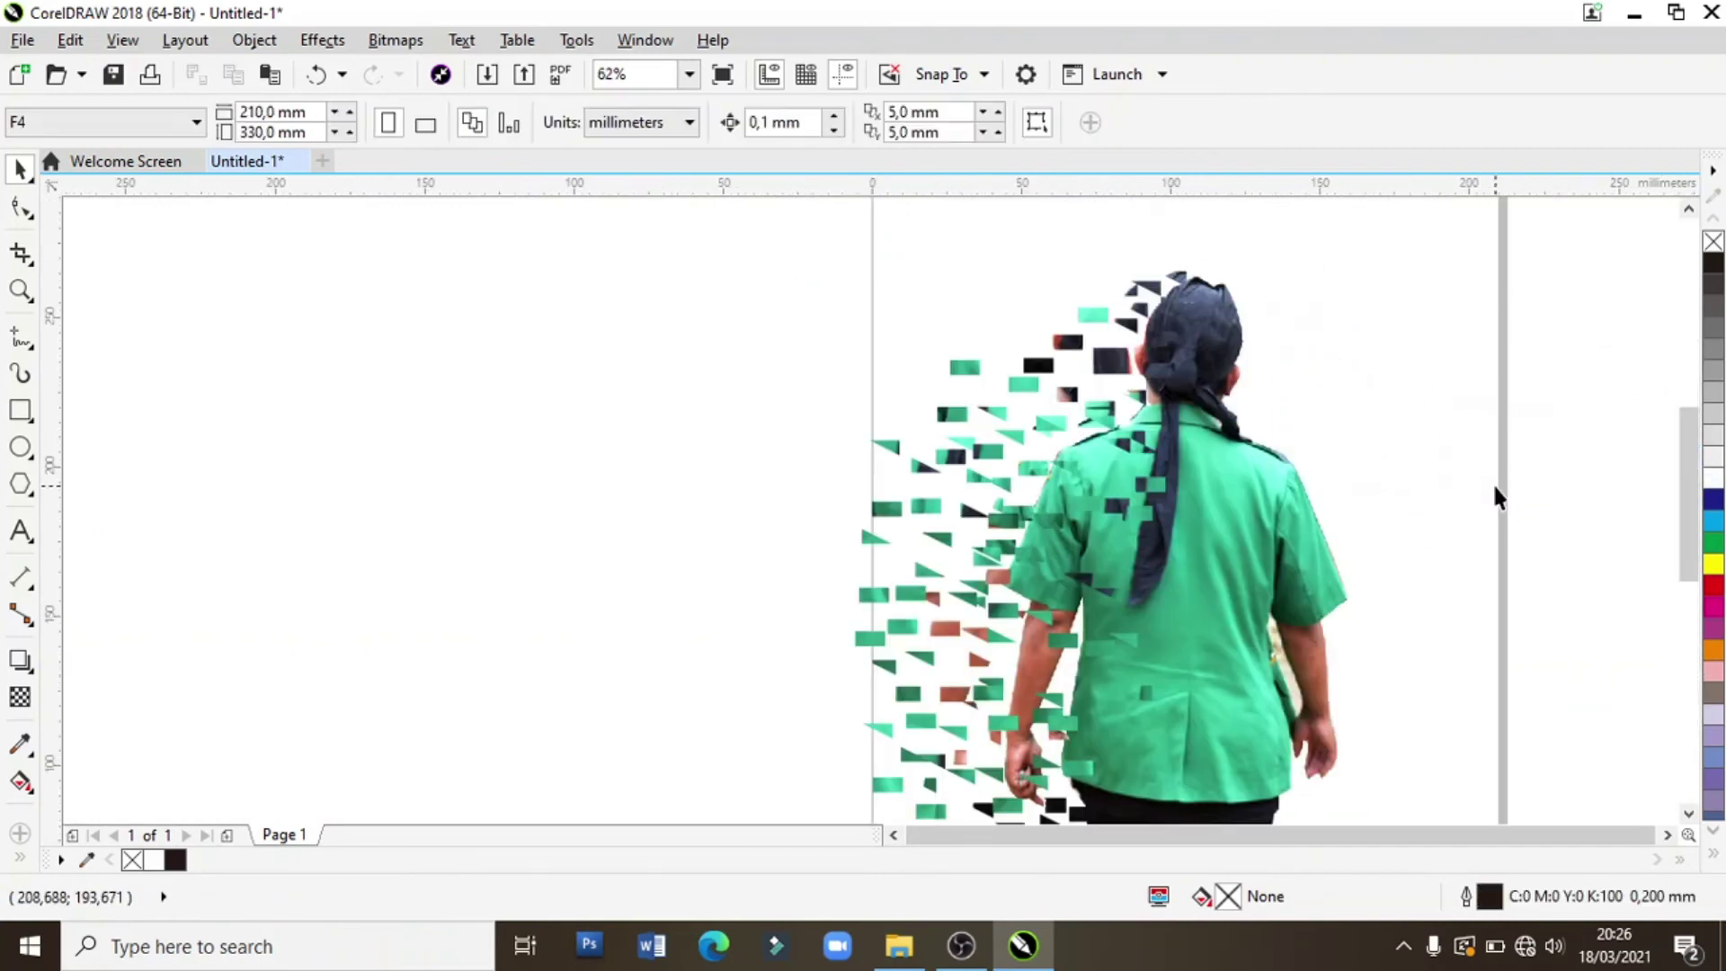
{"action": "scroll", "coordinate": [1694, 486], "scroll_direction": "down", "scroll_amount": 2}
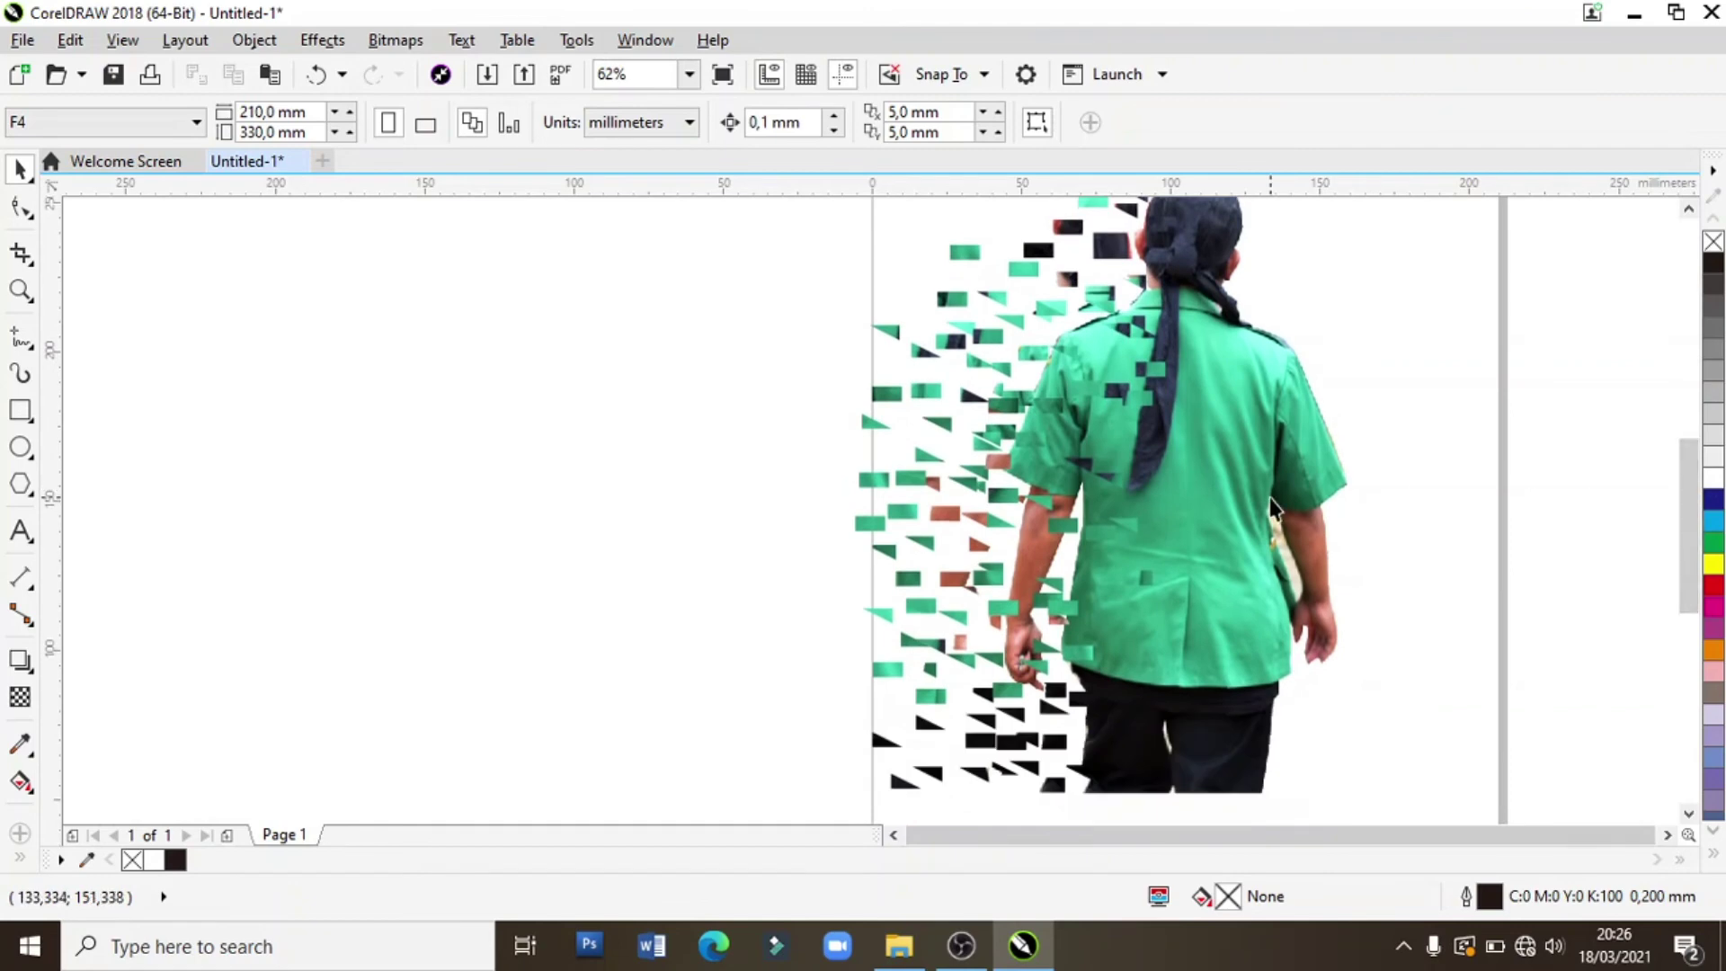
{"action": "scroll", "coordinate": [1313, 432], "scroll_direction": "down", "scroll_amount": 1}
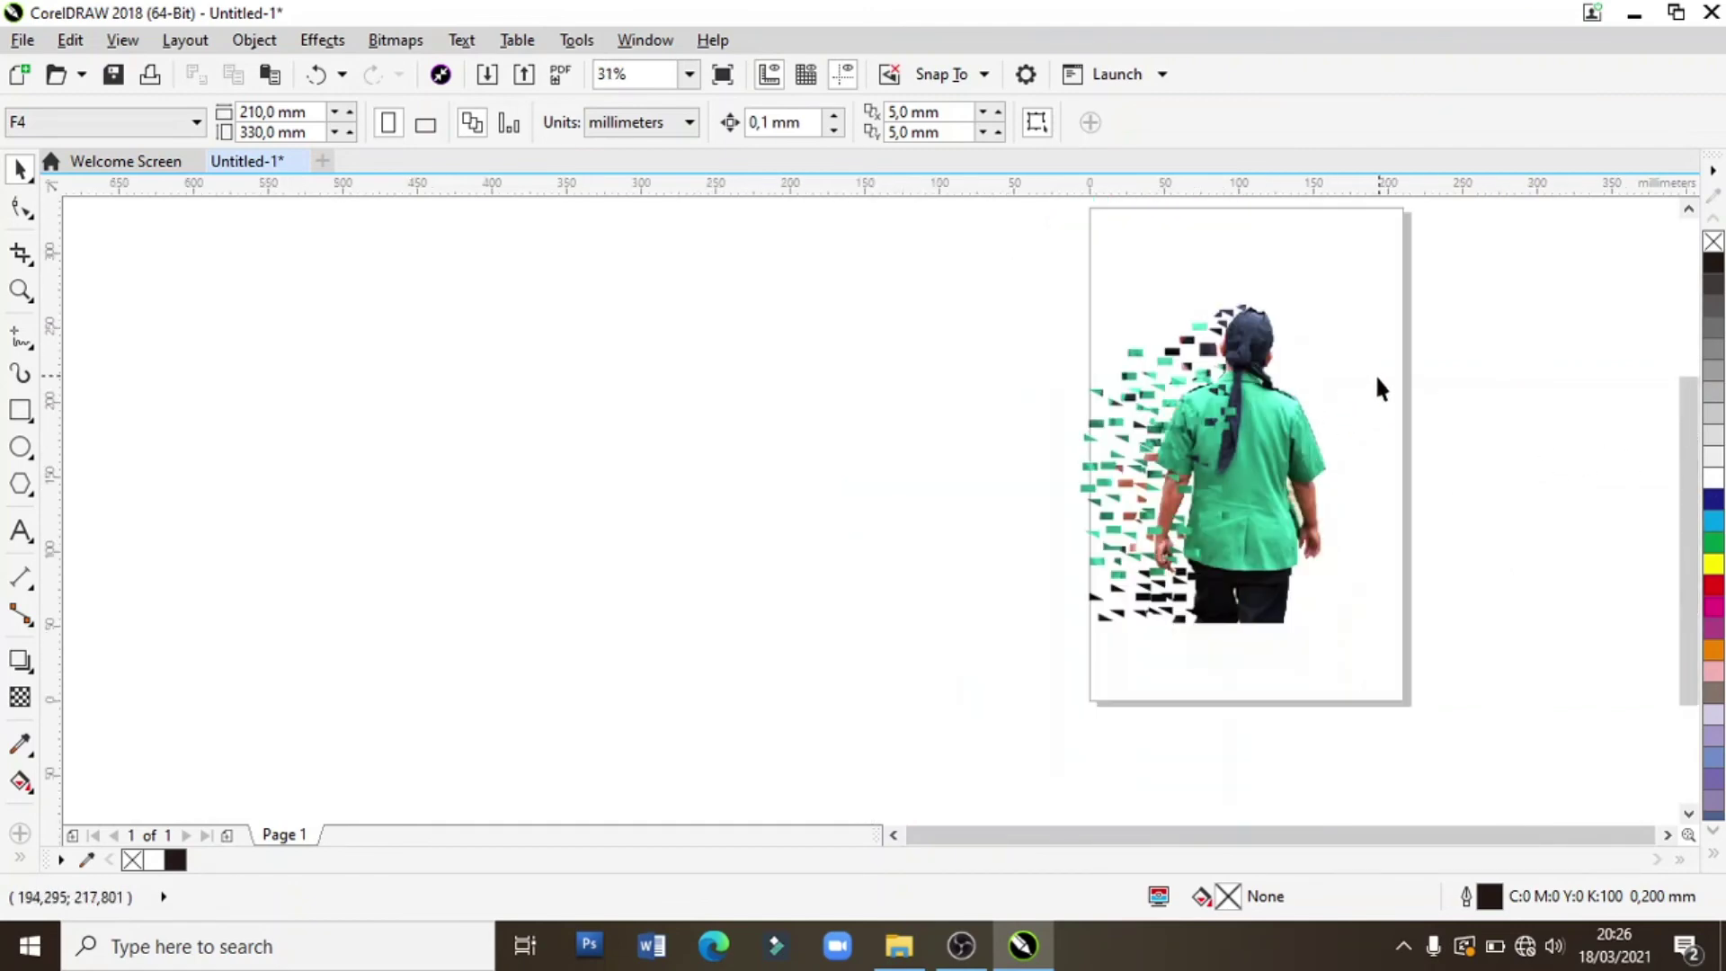
{"action": "left_click", "coordinate": [1300, 432]}
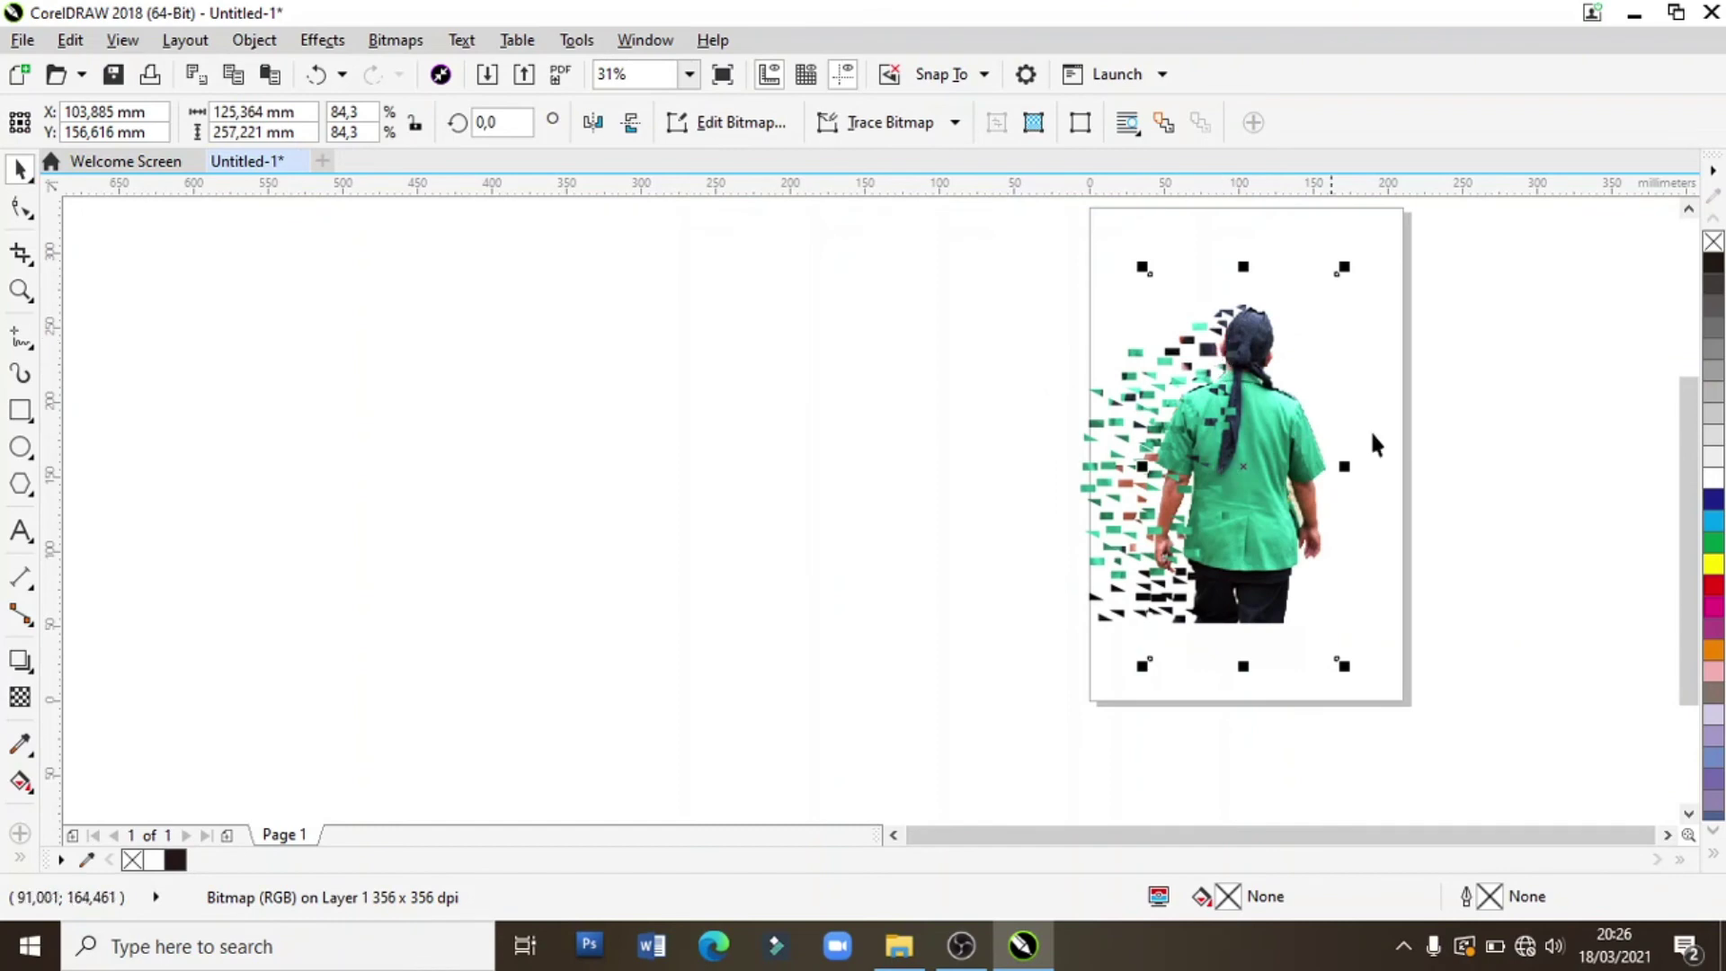
- Give the full photo a horizontal linear gradient transparency and adjust its end node
{"action": "left_click", "coordinate": [22, 696]}
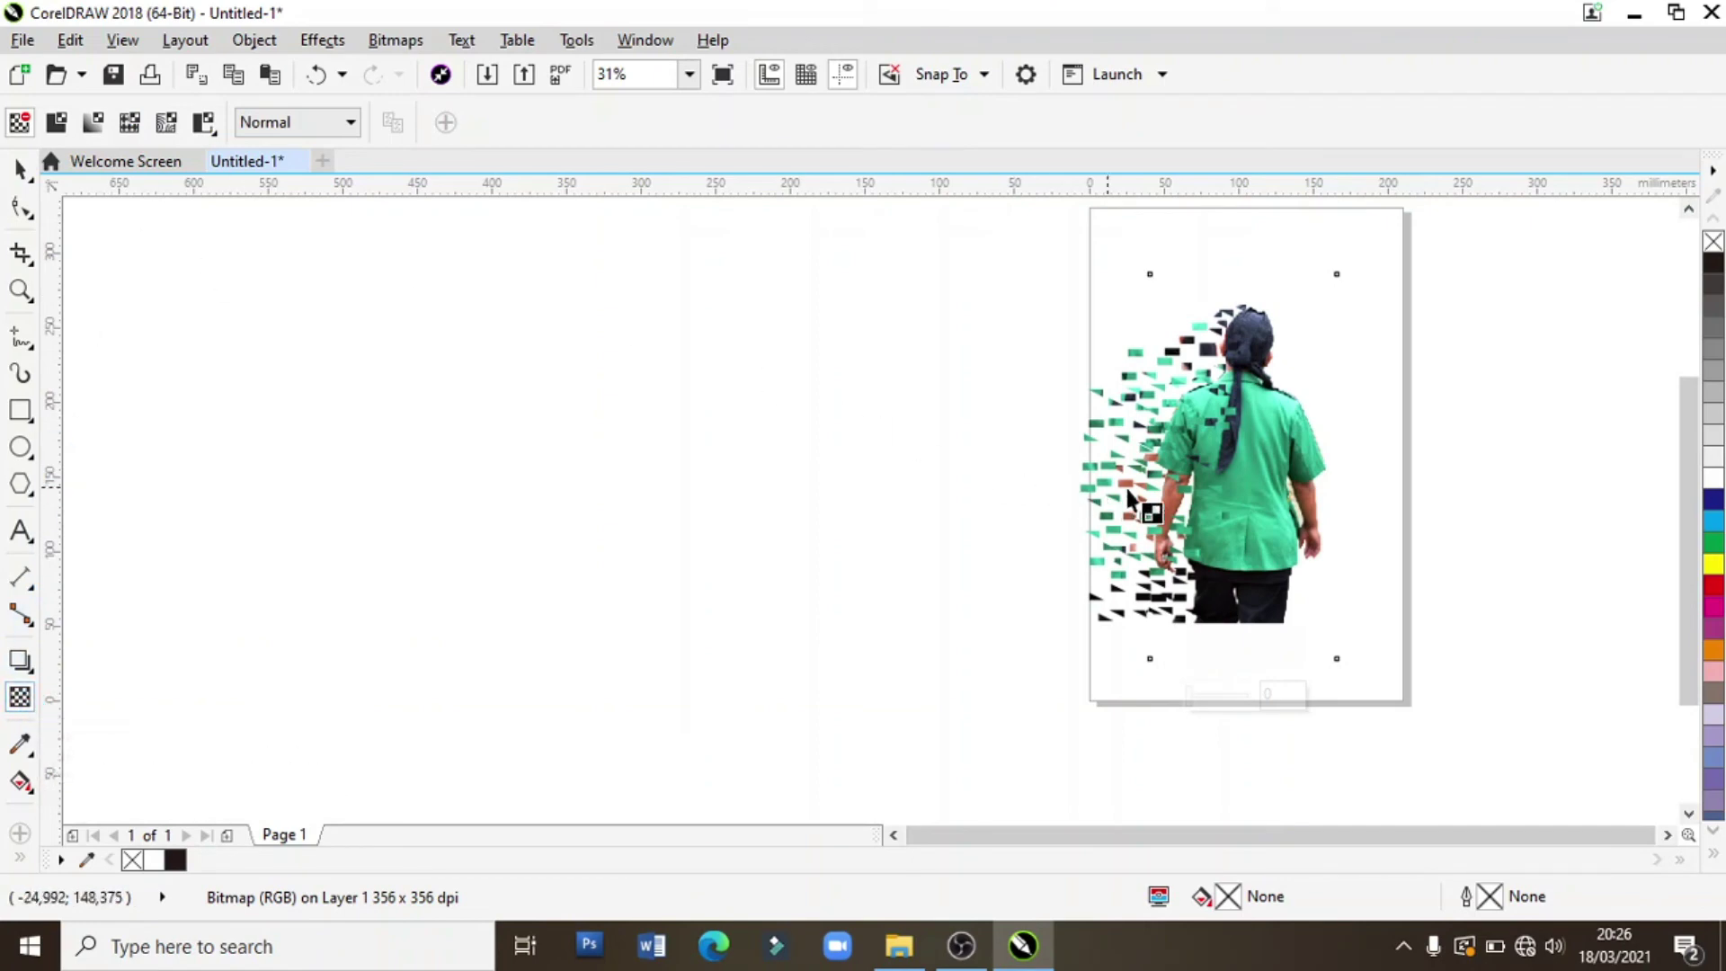
{"action": "left_click", "coordinate": [1303, 483]}
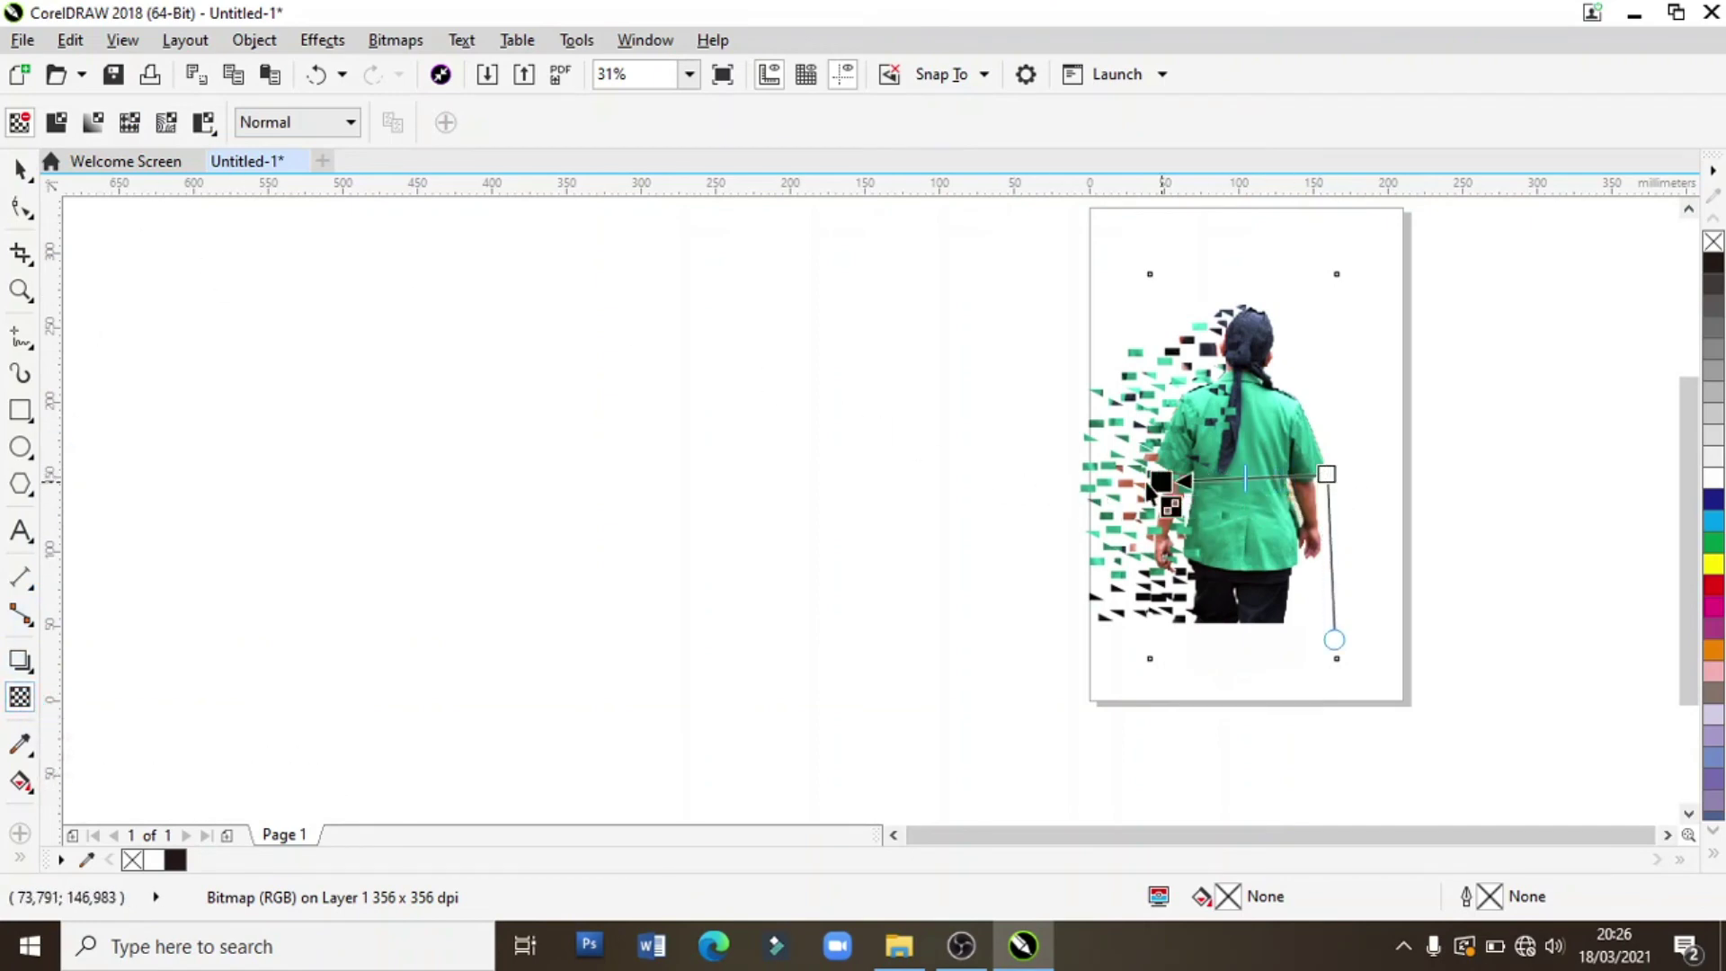
{"action": "mouse_move", "coordinate": [1111, 490]}
{"action": "left_mouse_down"}
{"action": "mouse_move", "coordinate": [1328, 475]}
{"action": "mouse_move", "coordinate": [1210, 476]}
{"action": "left_mouse_up"}
{"action": "scroll", "coordinate": [1329, 475], "scroll_direction": "up", "scroll_amount": 1}
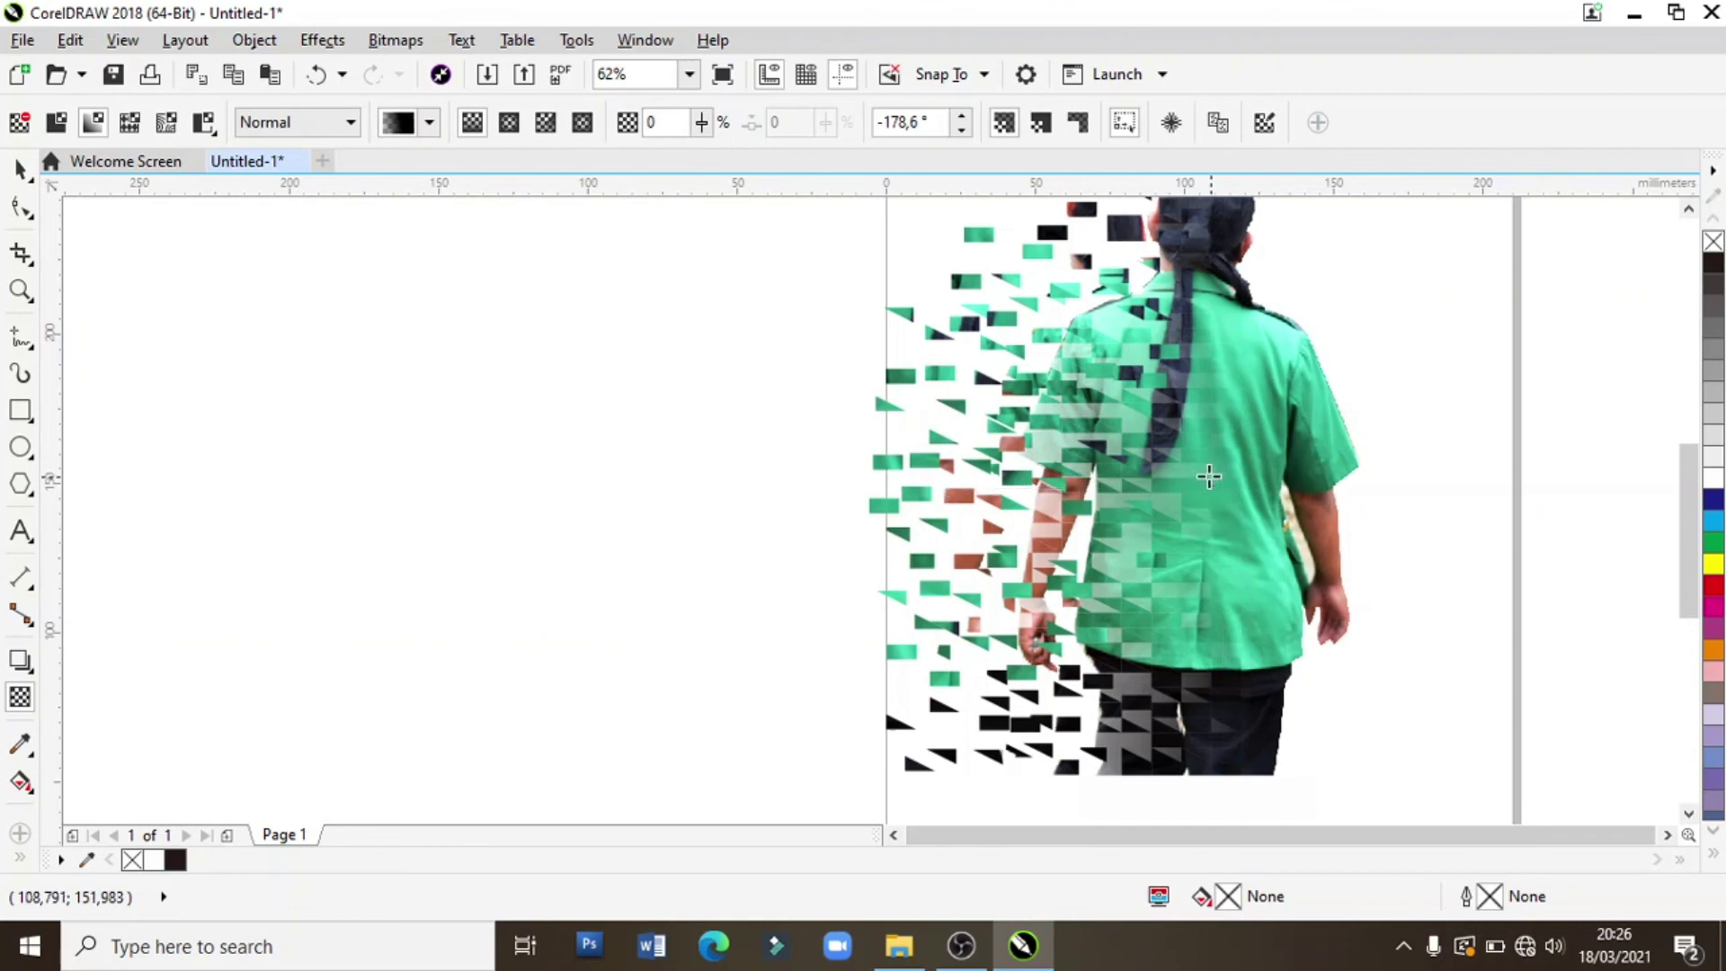
{"action": "scroll", "coordinate": [1224, 742], "scroll_direction": "down", "scroll_amount": 1}
{"action": "scroll", "coordinate": [1204, 746], "scroll_direction": "up", "scroll_amount": 1}
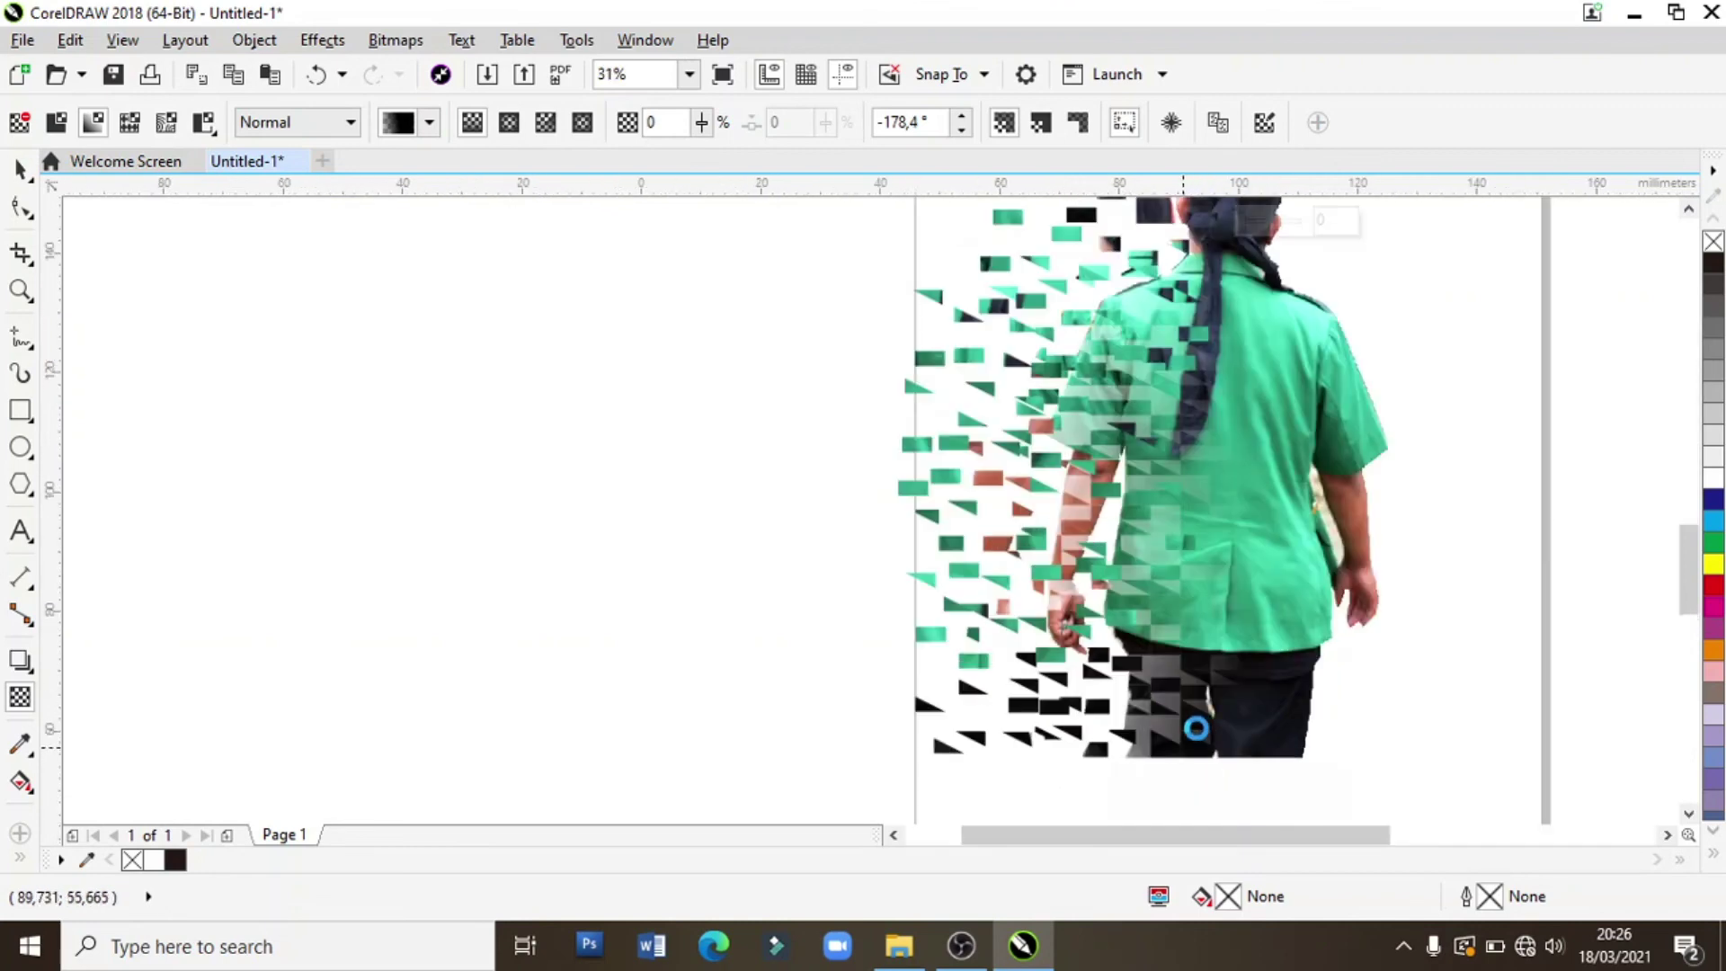
{"action": "scroll", "coordinate": [1233, 712], "scroll_direction": "up", "scroll_amount": 1}
{"action": "left_click_drag", "start_coordinate": [1321, 740], "coordinate": [1291, 742]}
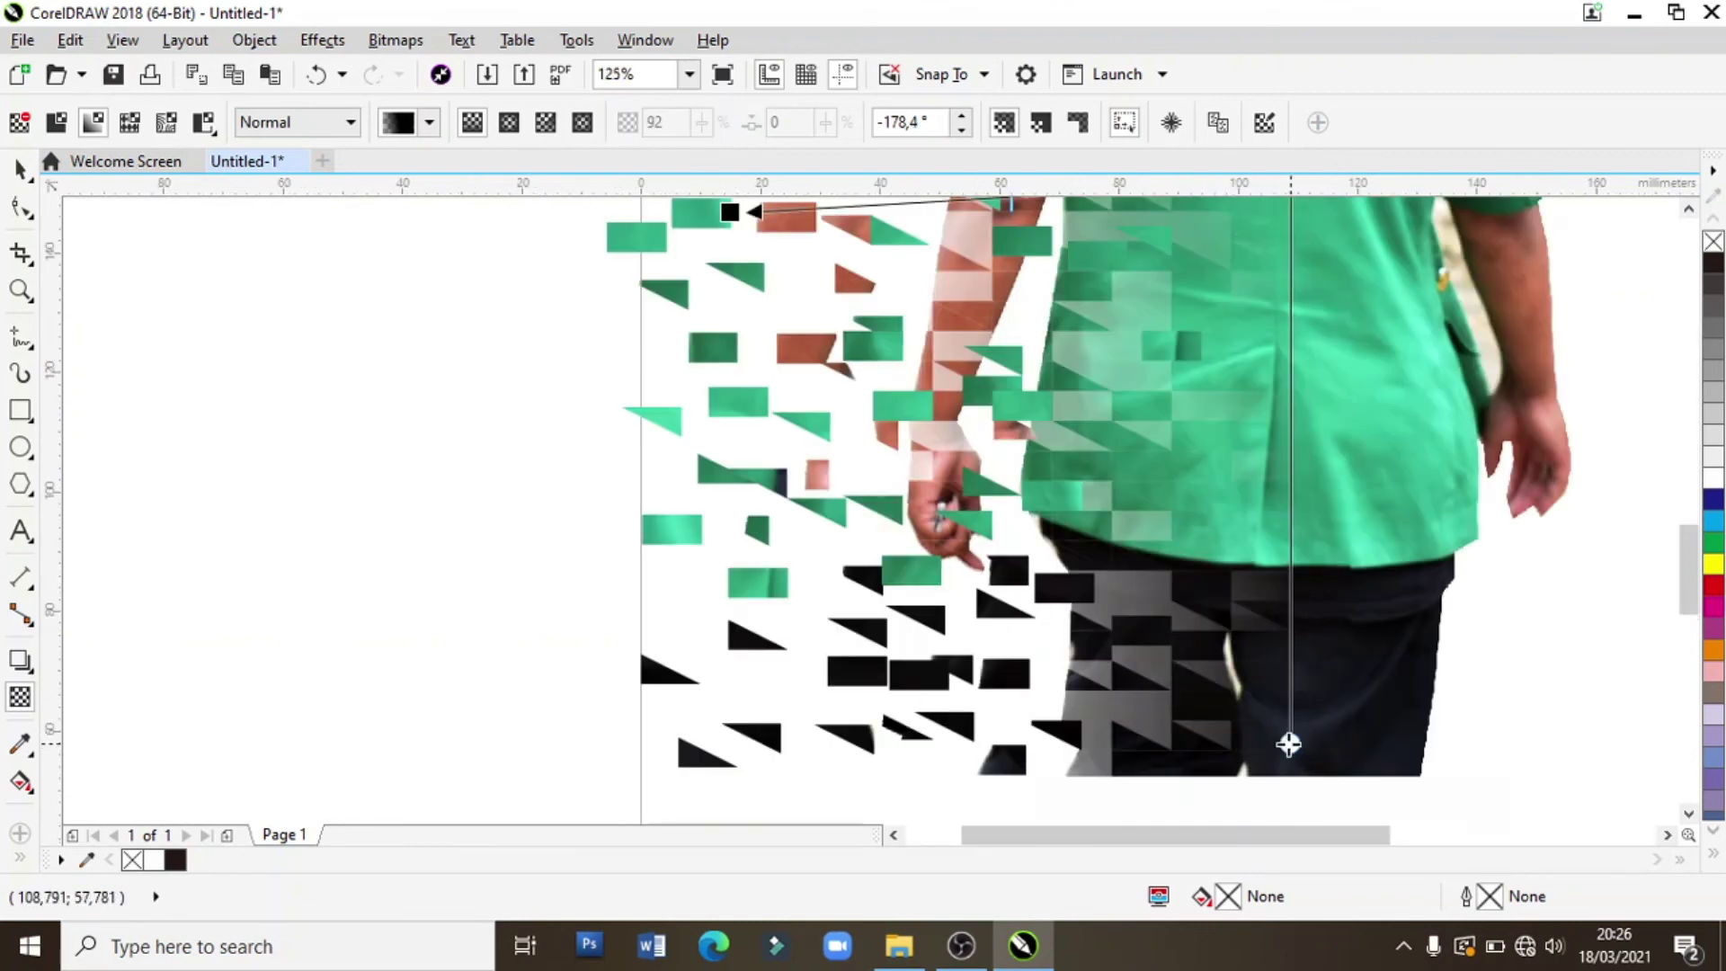